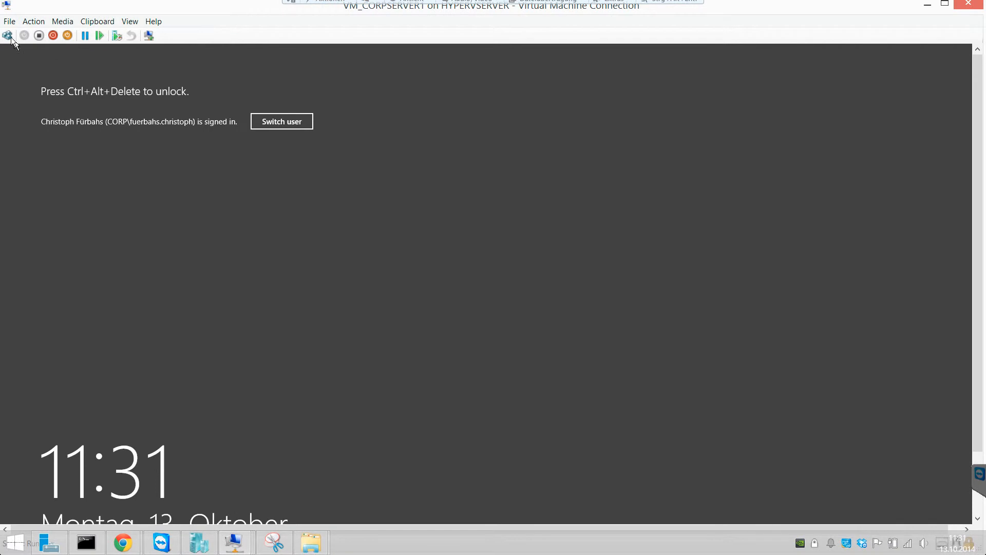
- Unlock the VM_CORPSERVER1 virtual machine with the account password and switch its connection to full screen
{"action": "type", "text": "•••••••••"}
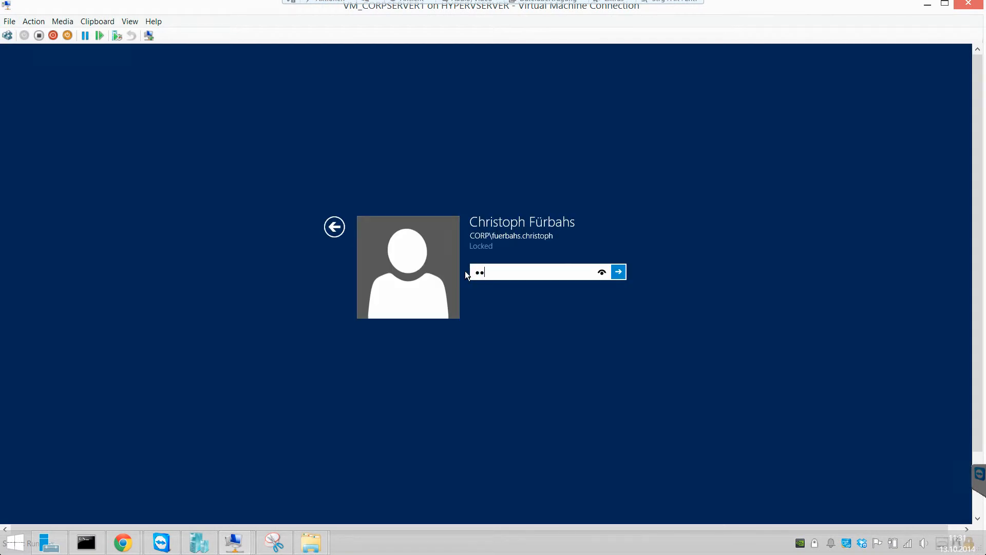
{"action": "key", "text": "Return"}
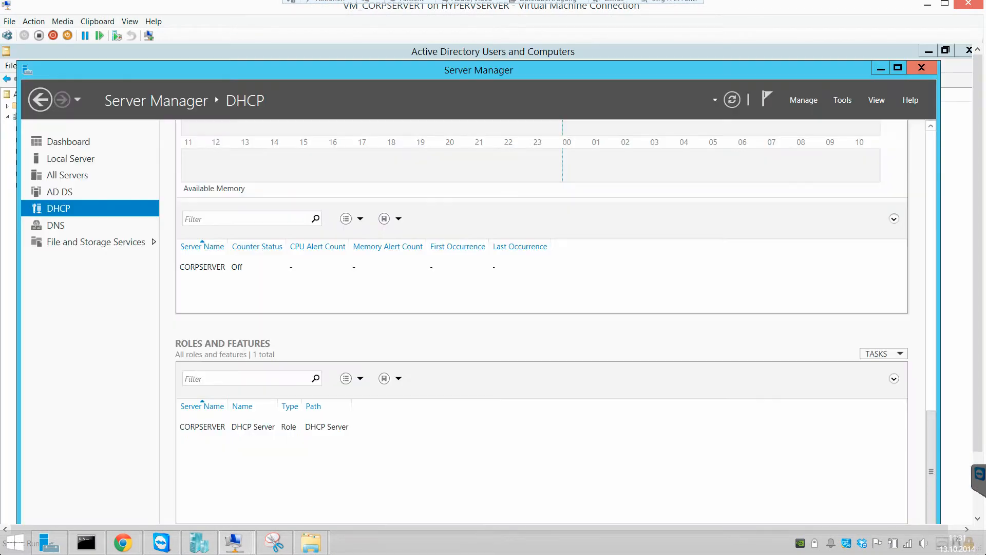
{"action": "left_click", "coordinate": [129, 21]}
{"action": "left_click", "coordinate": [131, 32]}
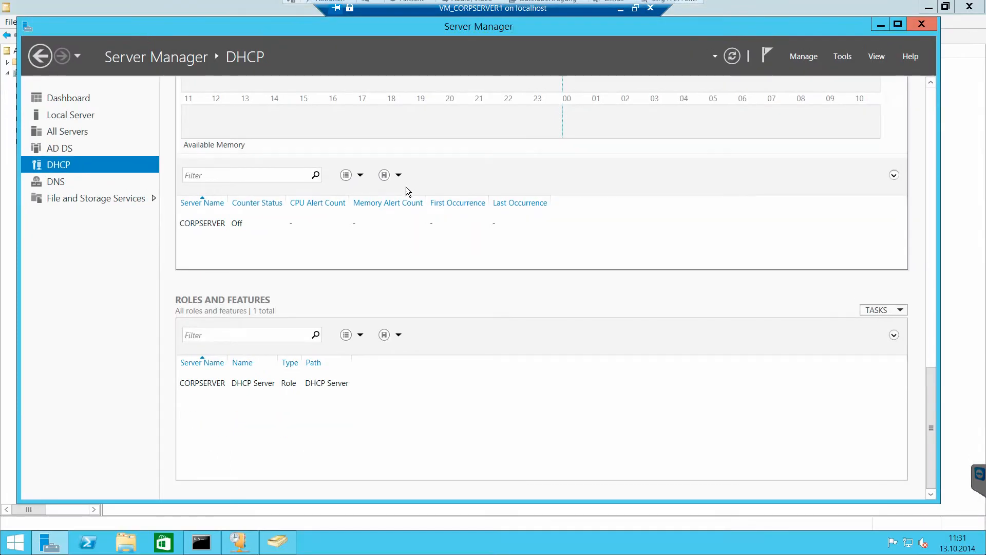
- Bring Active Directory Users and Computers to the front and move the connection bar clear of the window title
{"action": "left_click", "coordinate": [277, 541]}
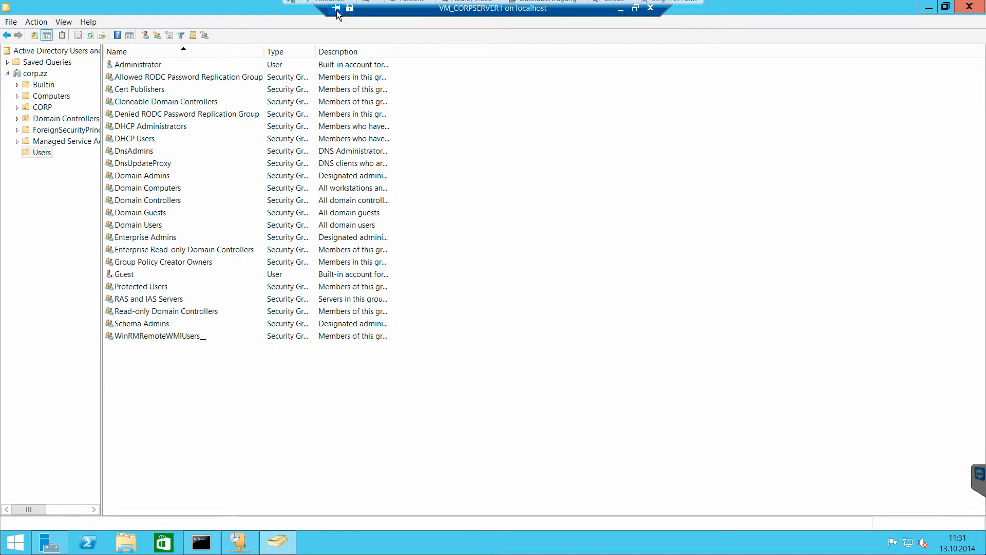
{"action": "left_click_drag", "start_coordinate": [349, 14], "coordinate": [126, 16]}
{"action": "left_click_drag", "start_coordinate": [405, 8], "coordinate": [206, 4]}
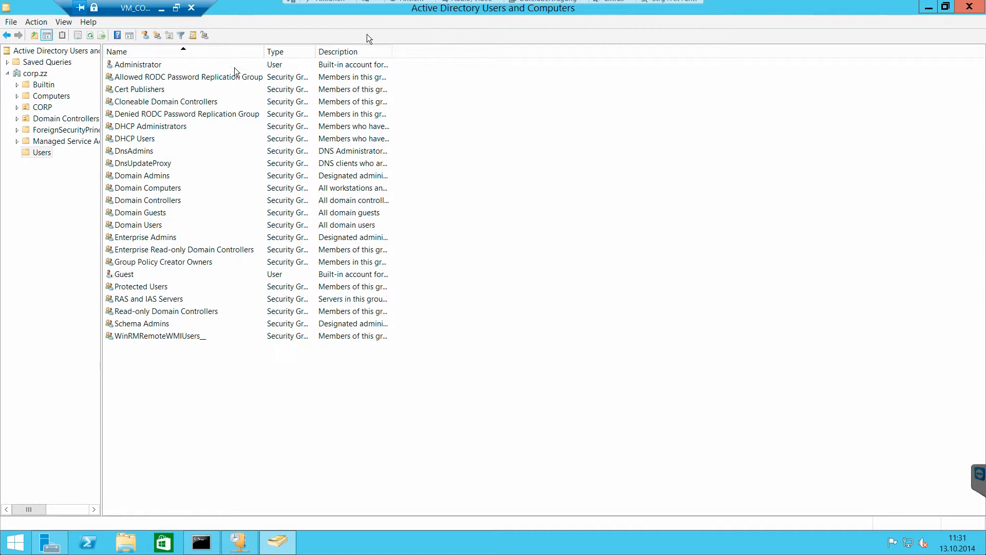
- Create an organizational unit named Computer inside the CORP unit, with protection from accidental deletion enabled
{"action": "left_click", "coordinate": [37, 108]}
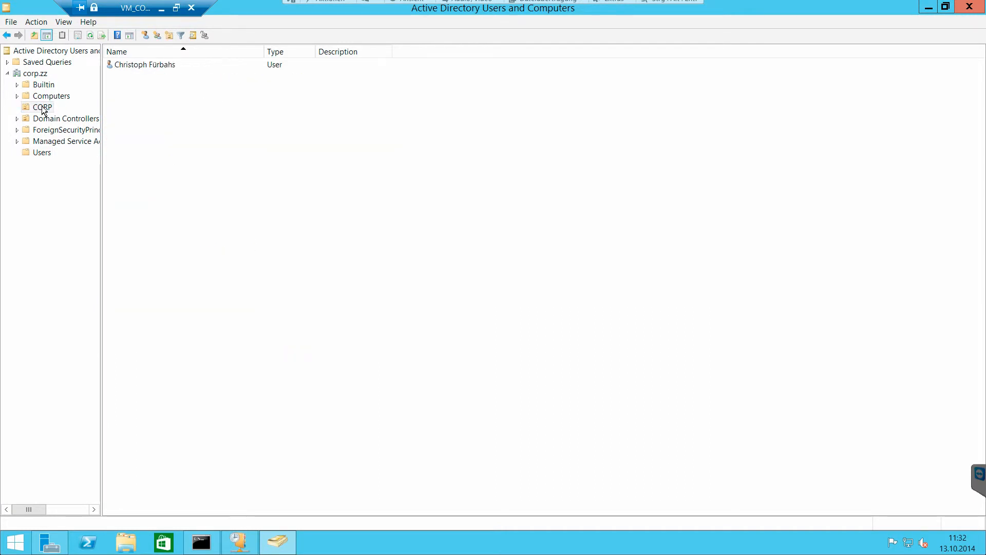
{"action": "right_click", "coordinate": [44, 103]}
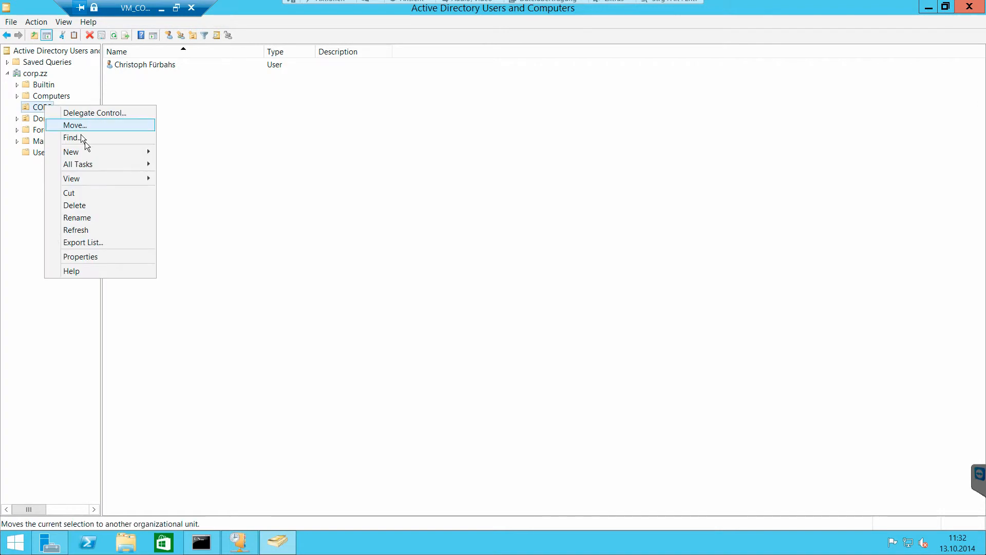
{"action": "mouse_move", "coordinate": [120, 155]}
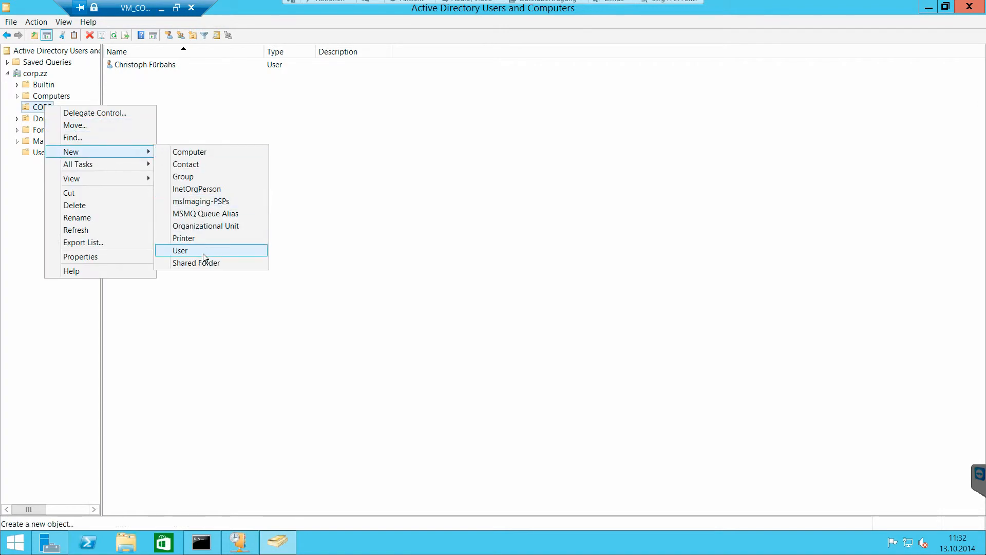
{"action": "left_click", "coordinate": [205, 226]}
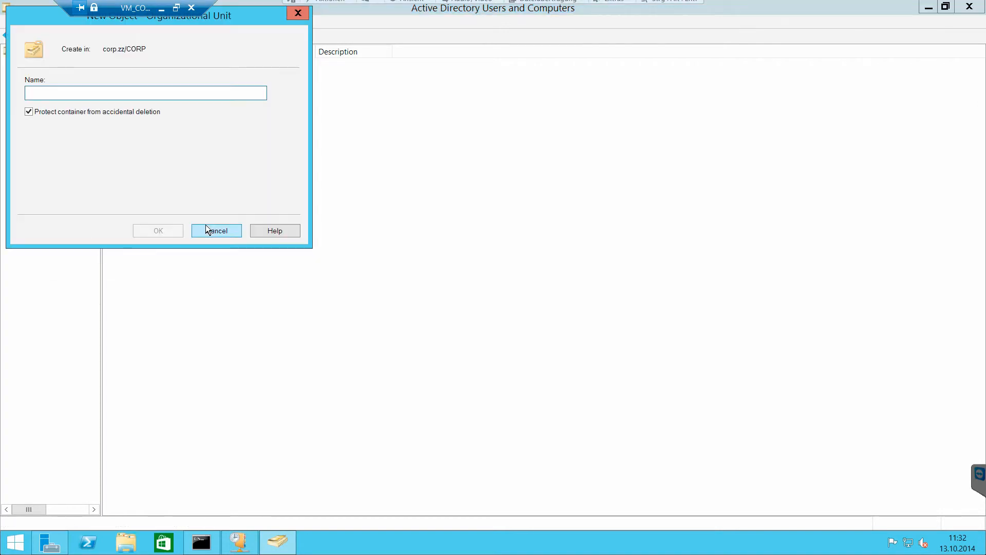
{"action": "type", "text": "Computer"}
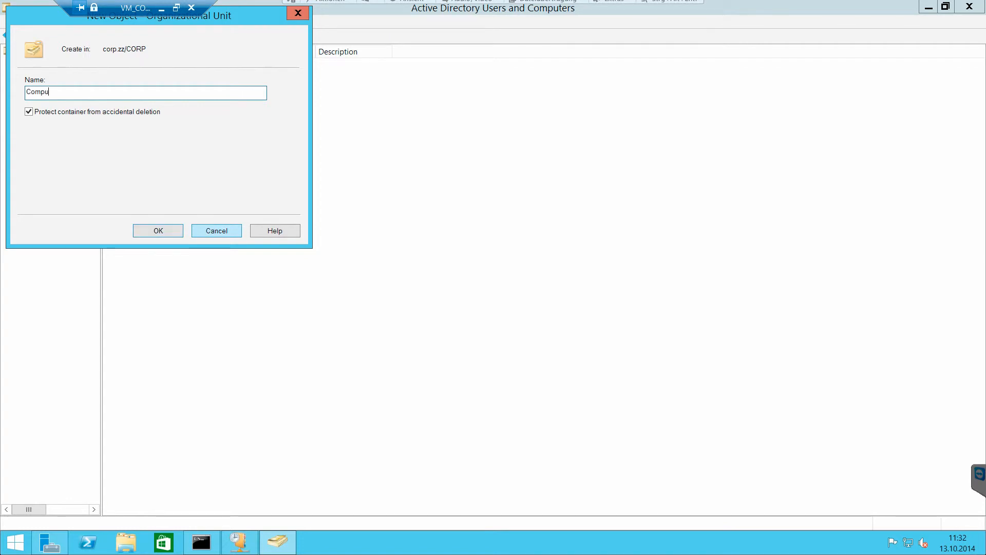
{"action": "left_click", "coordinate": [160, 231]}
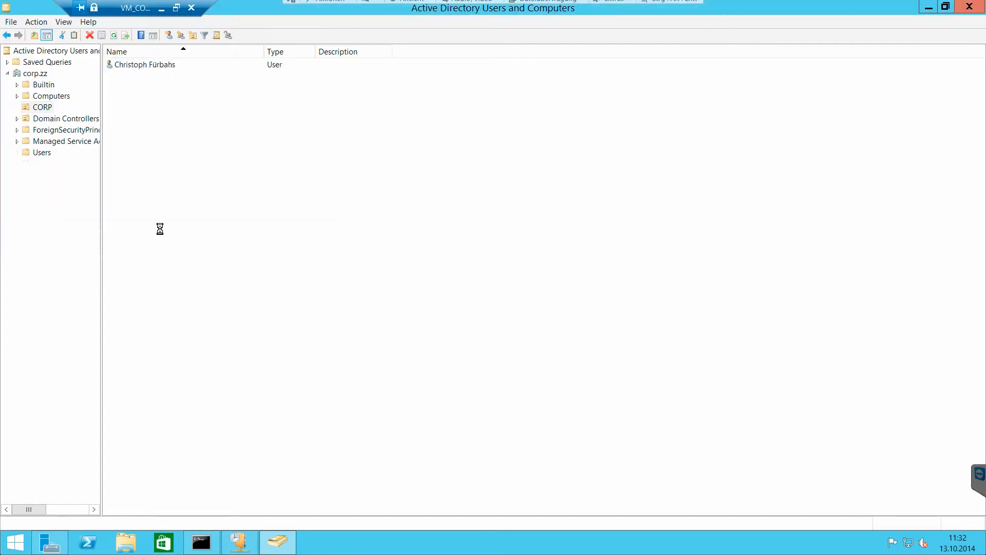
{"action": "right_click", "coordinate": [38, 109]}
{"action": "mouse_move", "coordinate": [84, 152]}
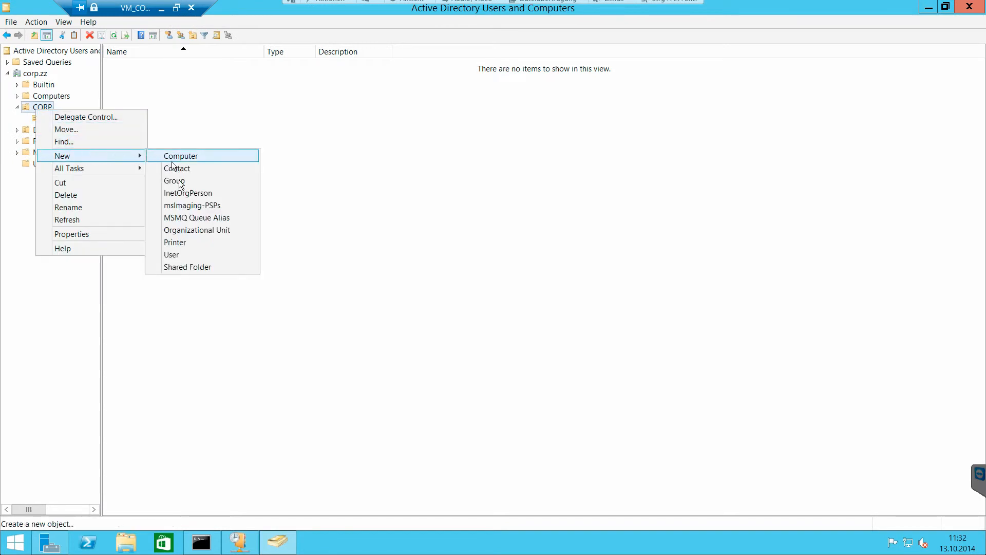
{"action": "left_click", "coordinate": [205, 254]}
{"action": "type", "text": "Us"}
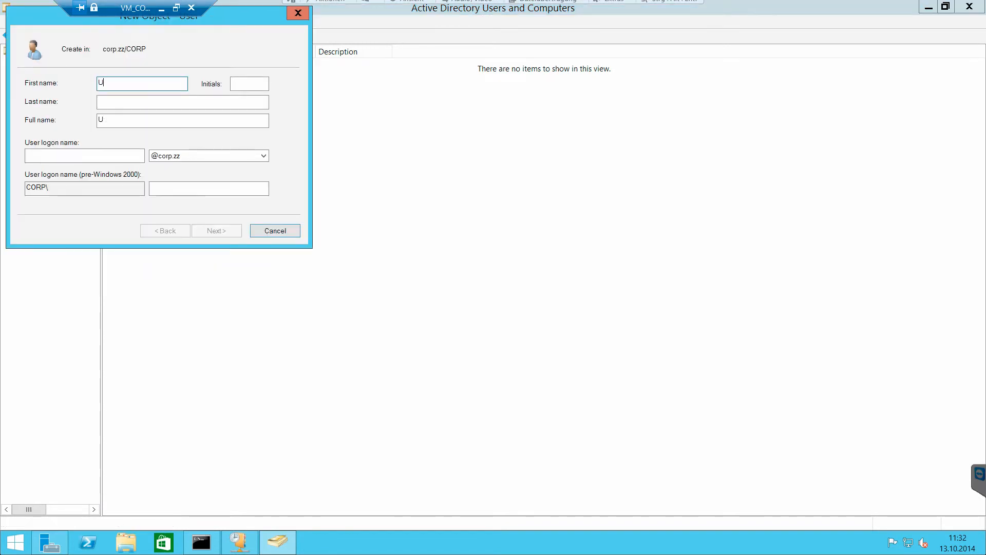
{"action": "key", "text": "BackSpace"}
{"action": "key", "text": "BackSpace"}
{"action": "left_click", "coordinate": [262, 237]}
- Create an organizational unit named User inside the CORP unit, with protection from accidental deletion enabled
{"action": "right_click", "coordinate": [43, 109]}
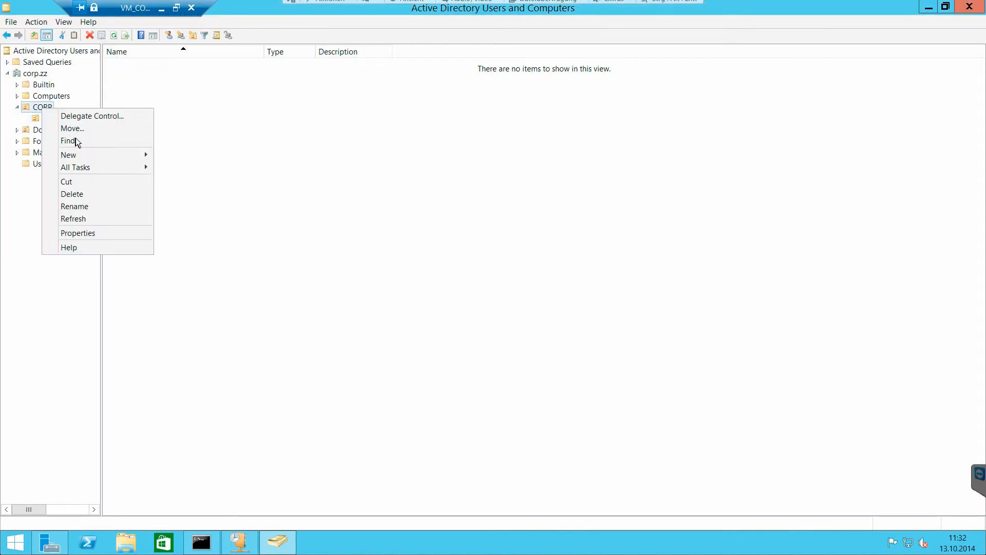
{"action": "mouse_move", "coordinate": [100, 155]}
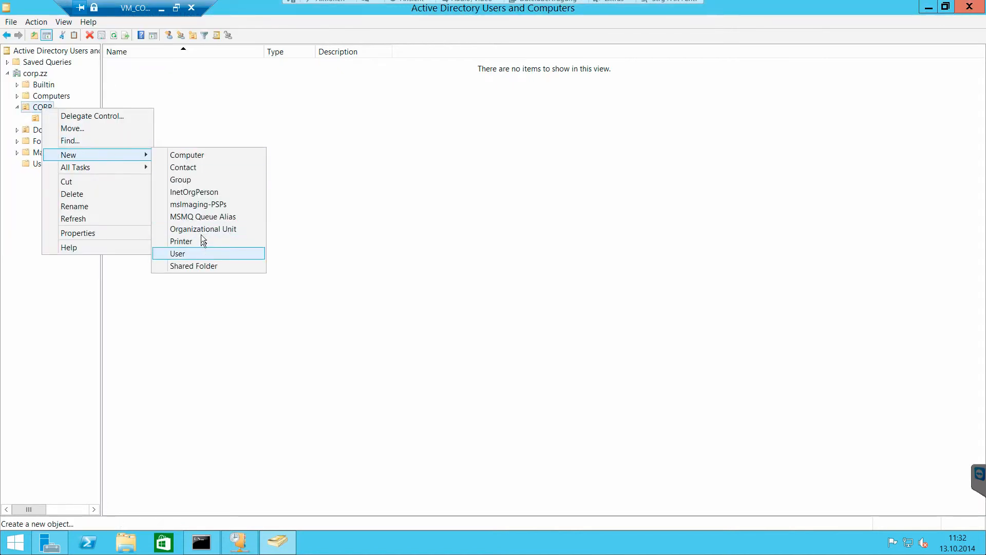
{"action": "left_click", "coordinate": [199, 226]}
{"action": "type", "text": "Use"}
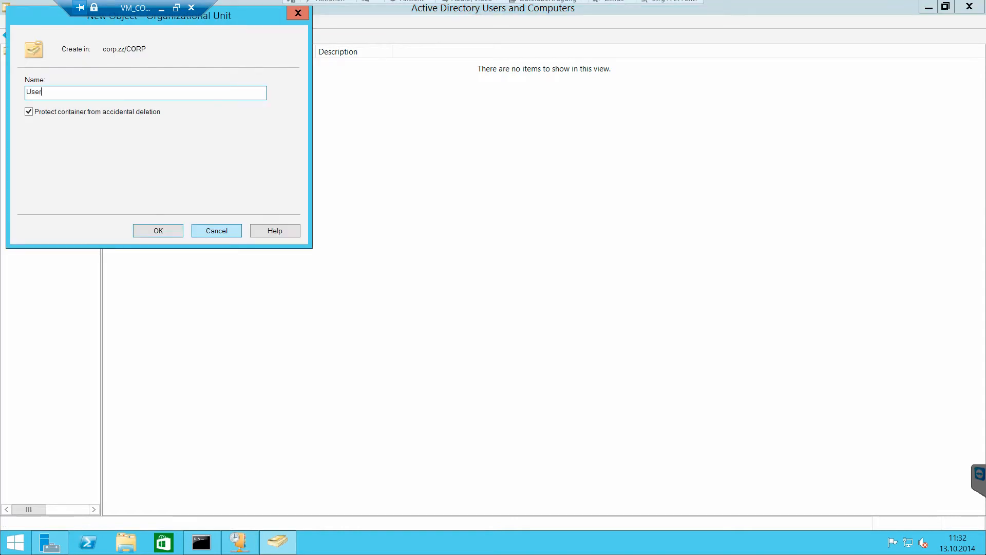
{"action": "type", "text": "r"}
{"action": "key", "text": "Return"}
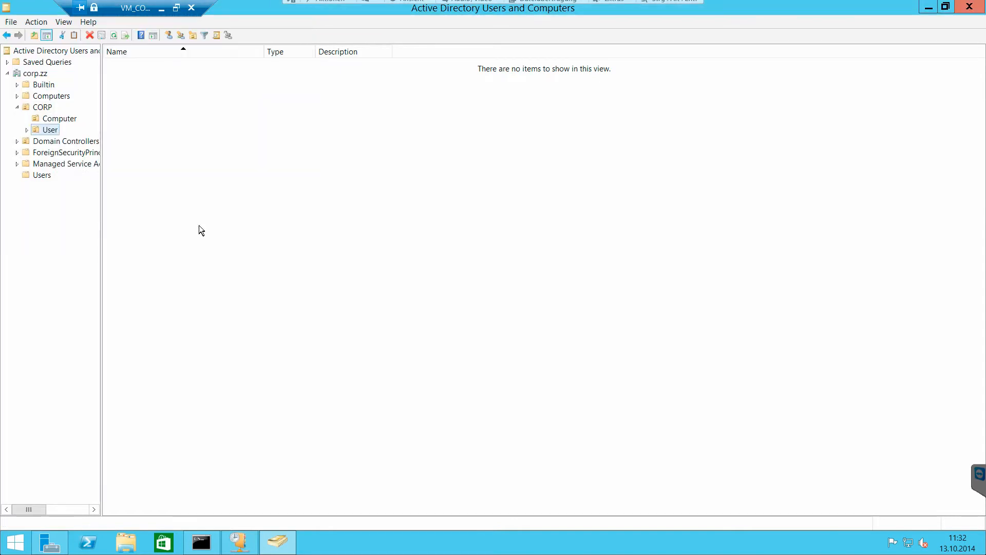
- Move the user account stored directly in CORP into the User organizational unit and accept the move
{"action": "left_click", "coordinate": [48, 110]}
{"action": "left_click", "coordinate": [163, 66]}
{"action": "left_click_drag", "start_coordinate": [177, 66], "coordinate": [135, 91]}
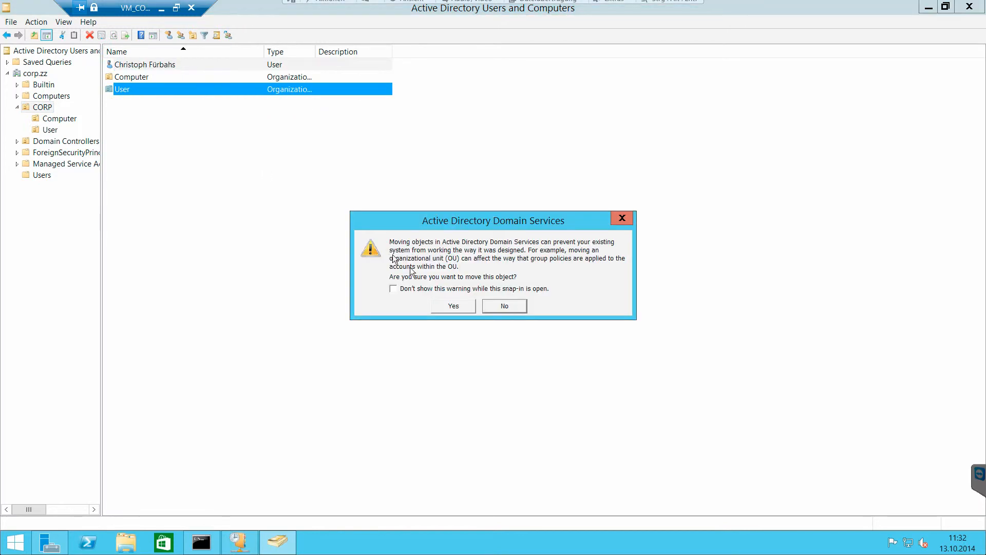
{"action": "left_click", "coordinate": [439, 306]}
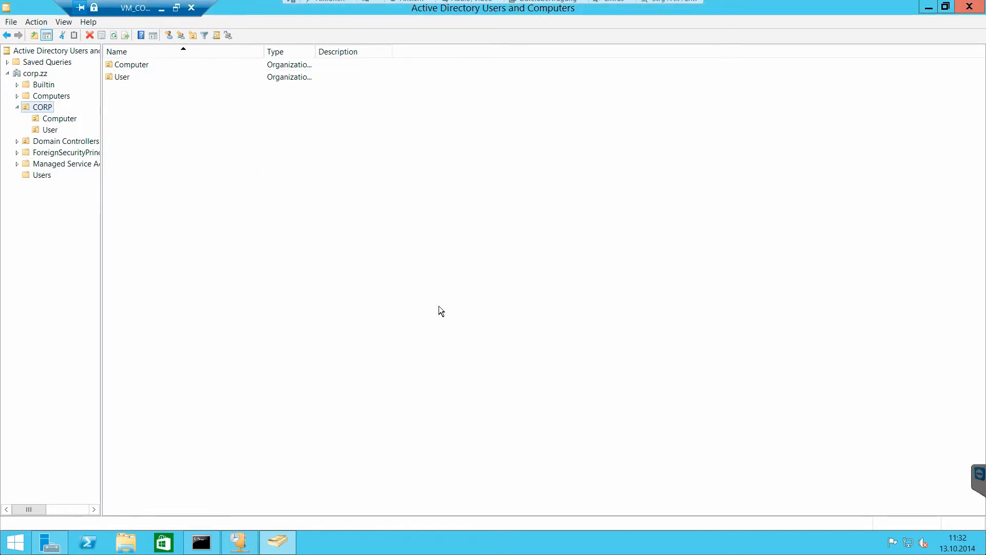
- Show the default Computers container's contents and restore the maximized Active Directory window to its smaller size
{"action": "double_click", "coordinate": [151, 65]}
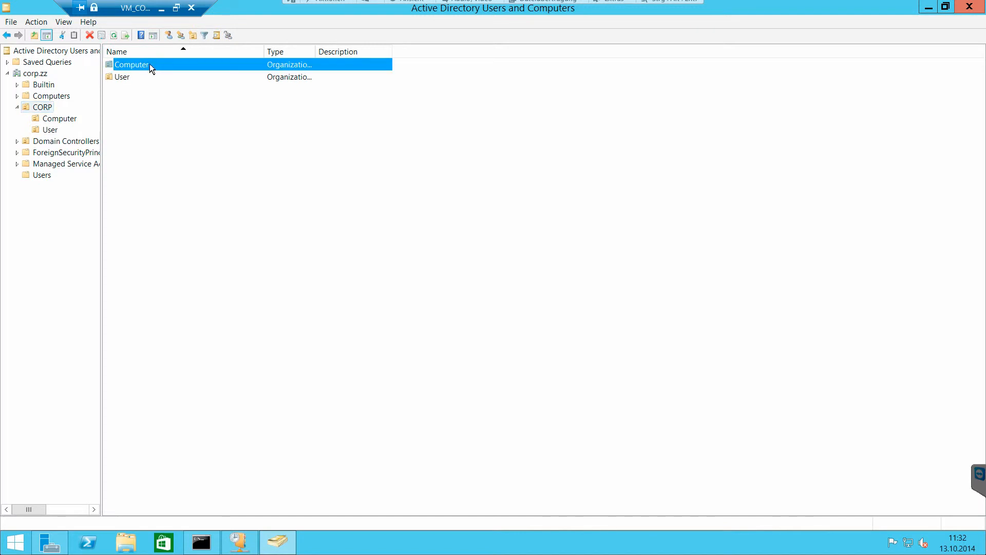
{"action": "left_click", "coordinate": [65, 98]}
{"action": "left_click", "coordinate": [56, 99]}
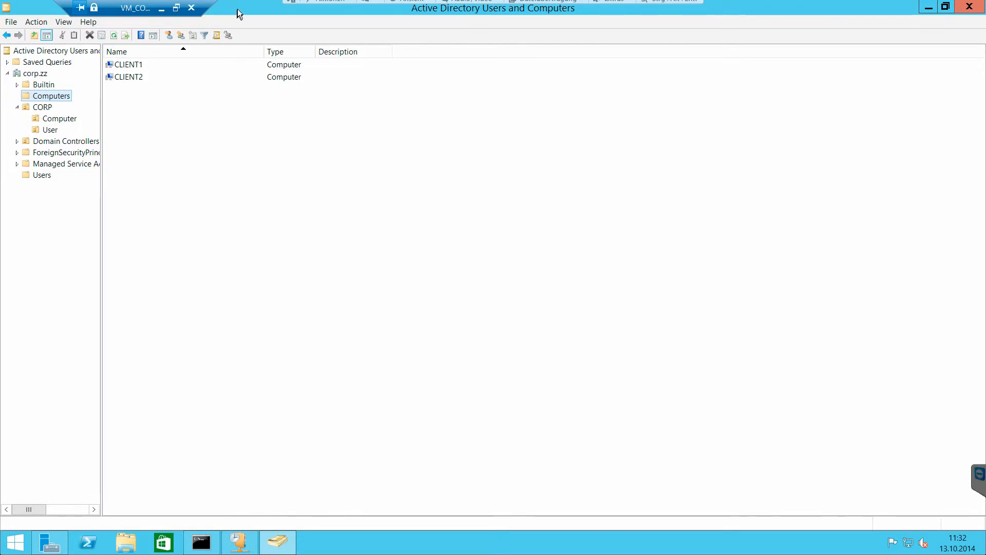
{"action": "left_click_drag", "start_coordinate": [236, 67], "coordinate": [236, 68]}
{"action": "left_click_drag", "start_coordinate": [246, 188], "coordinate": [159, 119]}
{"action": "double_click", "coordinate": [310, 110]}
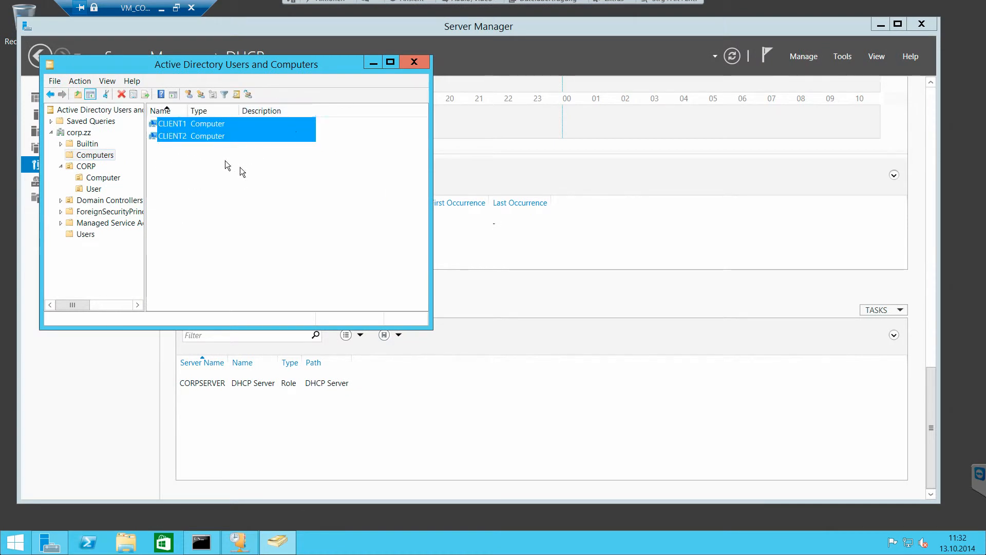
{"action": "left_click", "coordinate": [239, 166]}
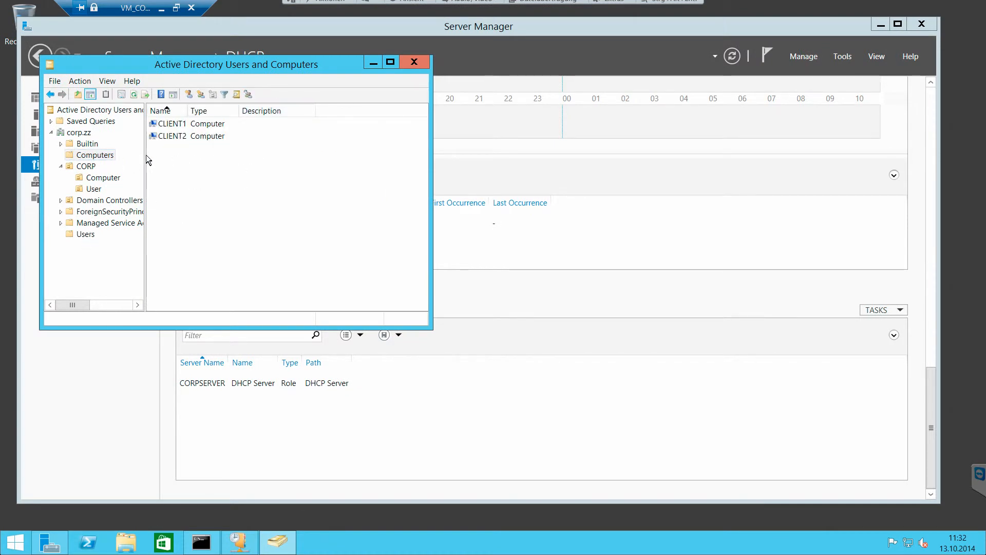
- Move both CLIENT1 and CLIENT2 from the default Computers container into the Computer unit under CORP
{"action": "left_click_drag", "start_coordinate": [202, 168], "coordinate": [178, 117]}
{"action": "right_click", "coordinate": [178, 132]}
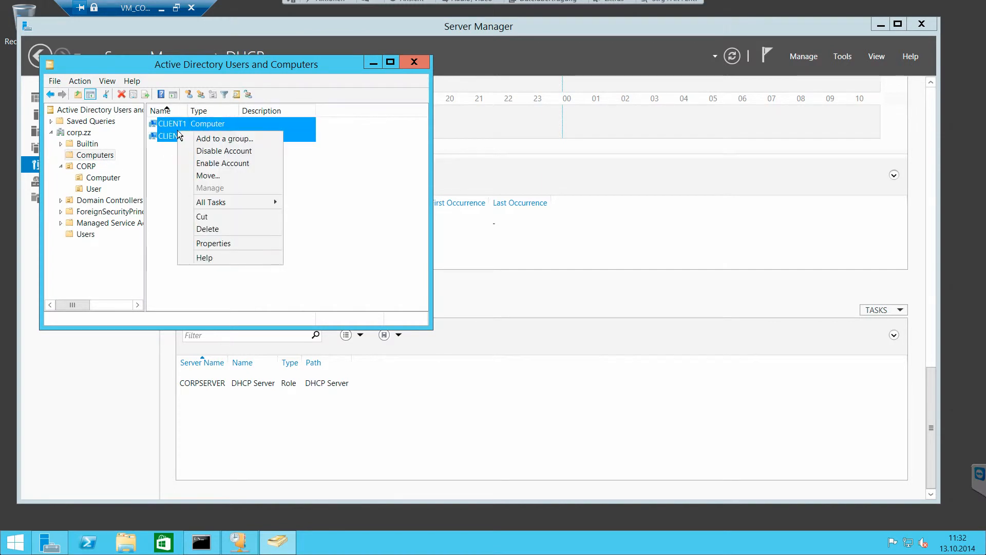
{"action": "left_click", "coordinate": [223, 176]}
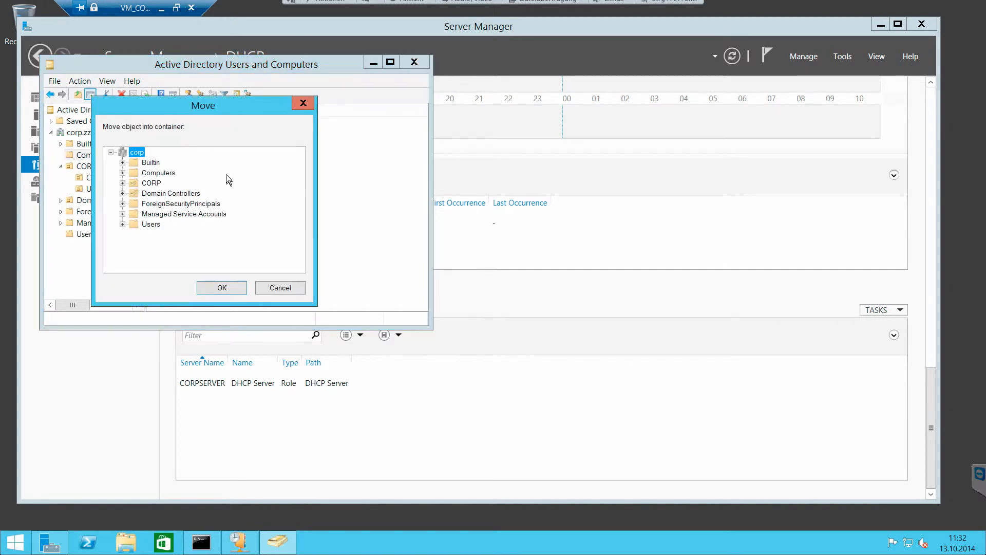
{"action": "left_click", "coordinate": [123, 183]}
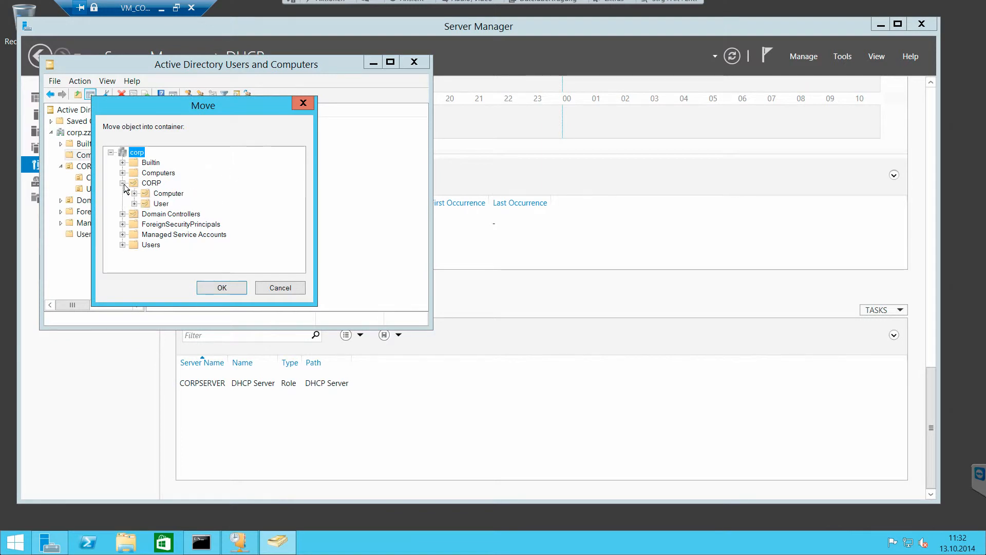
{"action": "left_click", "coordinate": [168, 193]}
{"action": "left_click", "coordinate": [234, 289]}
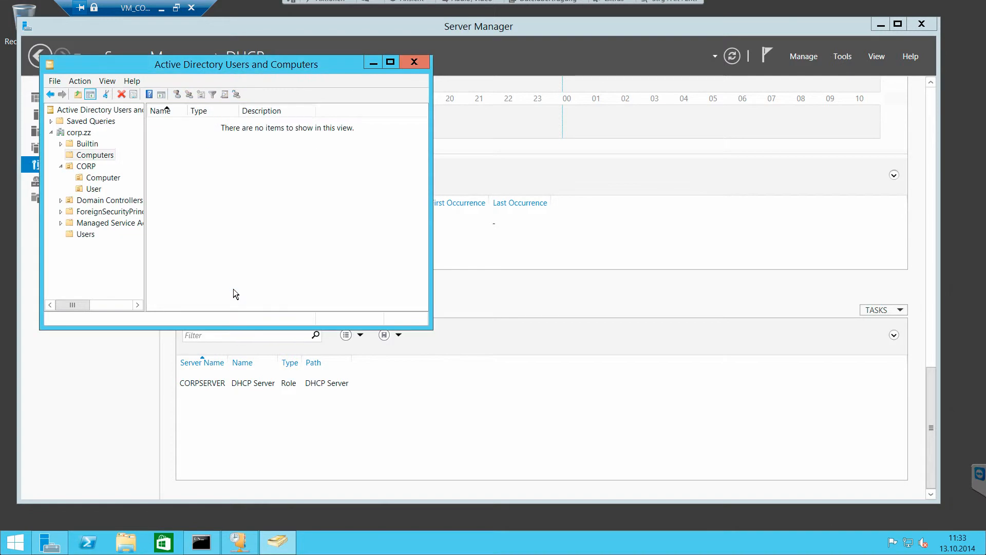
- Check the contents of the default Computers container and CORP's Computer and User units, and enlarge the window
{"action": "left_click", "coordinate": [106, 158]}
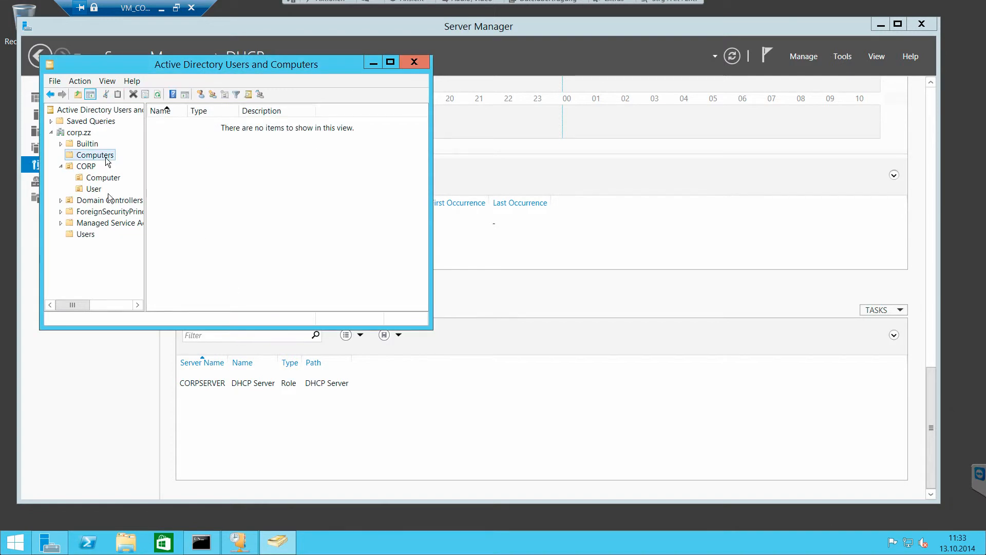
{"action": "left_click", "coordinate": [94, 190]}
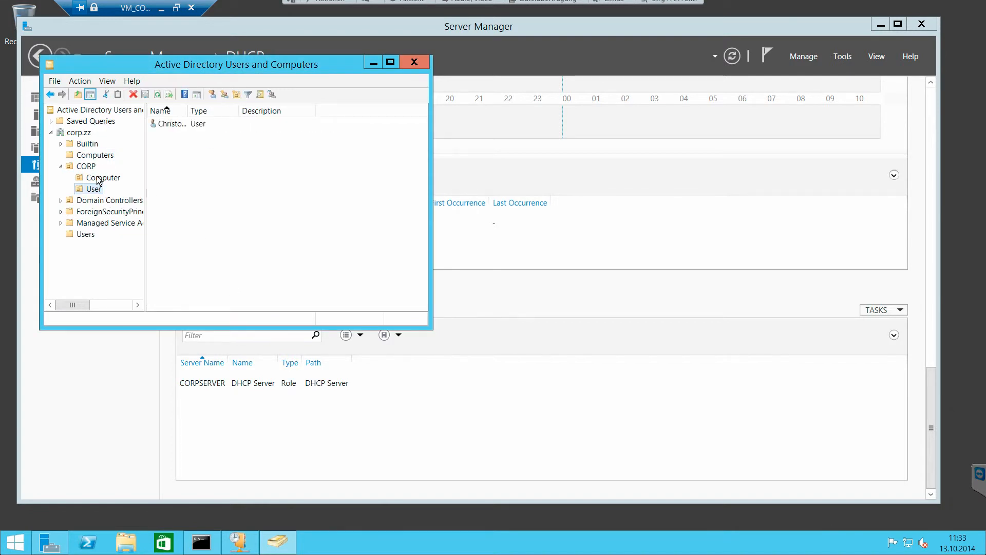
{"action": "left_click", "coordinate": [99, 180]}
{"action": "left_click", "coordinate": [177, 136]}
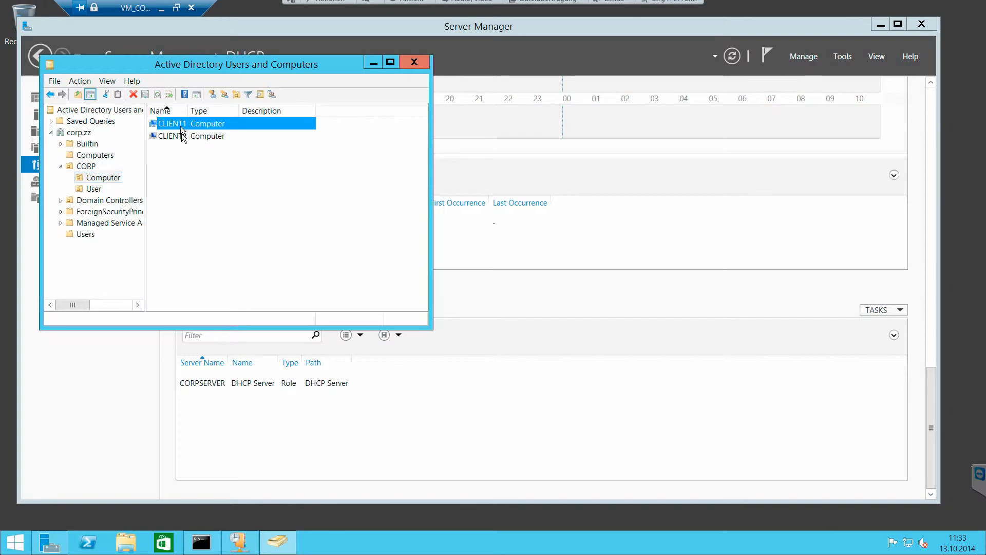
{"action": "left_click", "coordinate": [95, 190]}
{"action": "left_click", "coordinate": [98, 179]}
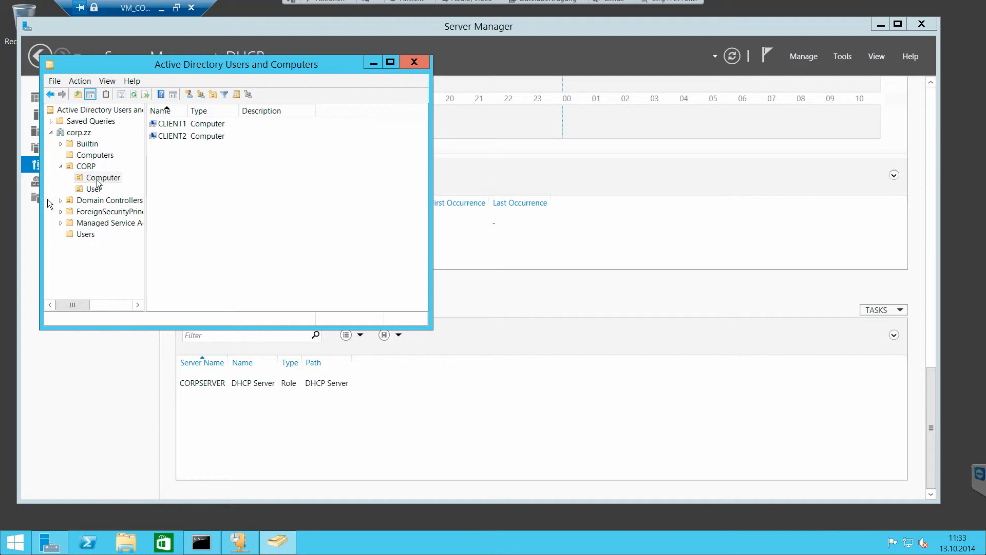
{"action": "left_click", "coordinate": [90, 190]}
{"action": "left_click", "coordinate": [96, 178]}
{"action": "left_click_drag", "start_coordinate": [427, 330], "coordinate": [559, 439]}
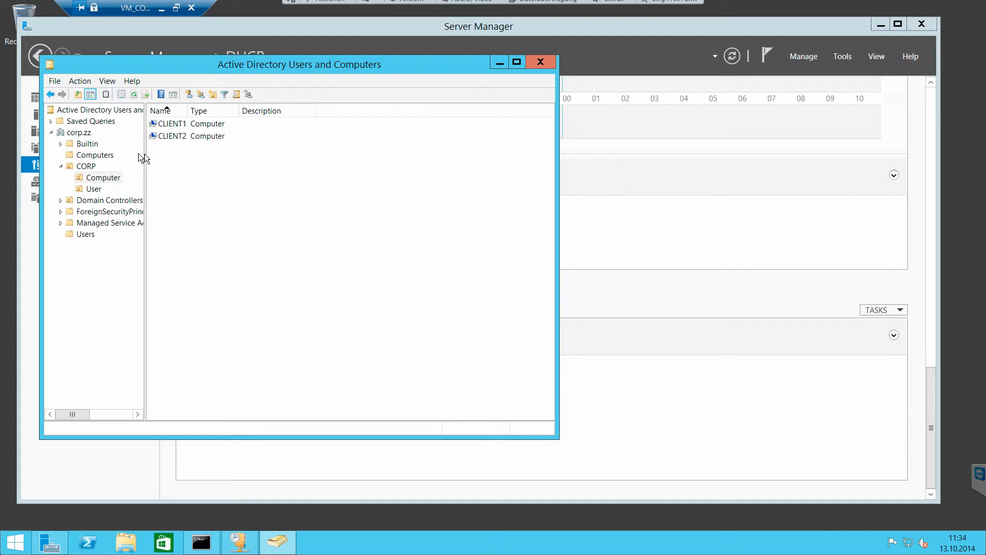
{"action": "left_click", "coordinate": [107, 156]}
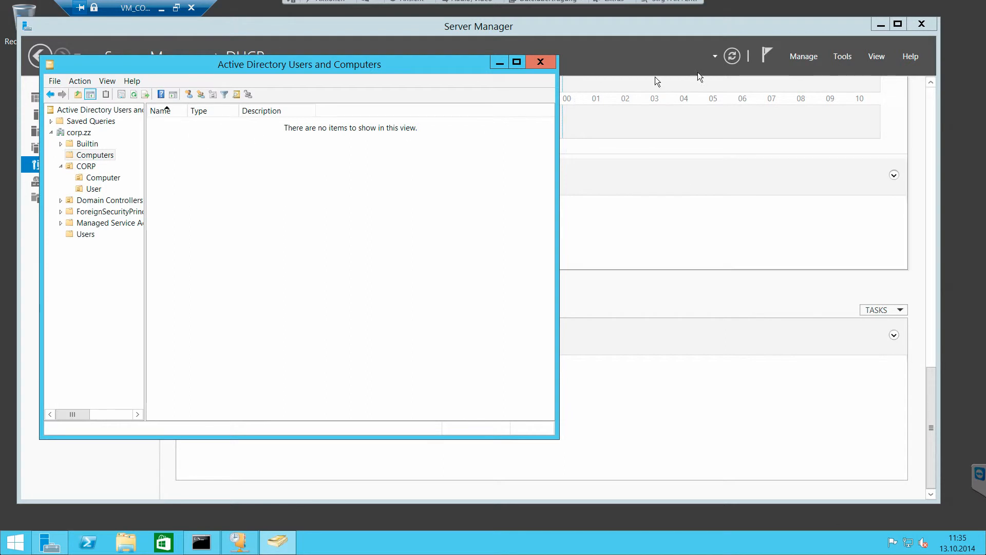
- Open Group Policy Management from Server Manager, then reposition and enlarge its window
{"action": "left_click", "coordinate": [803, 57]}
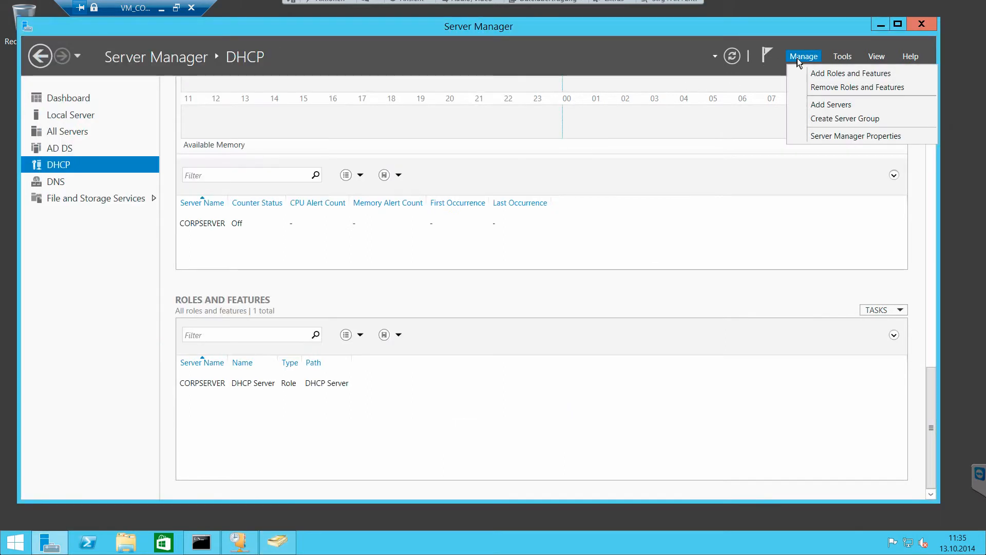
{"action": "left_click", "coordinate": [848, 60]}
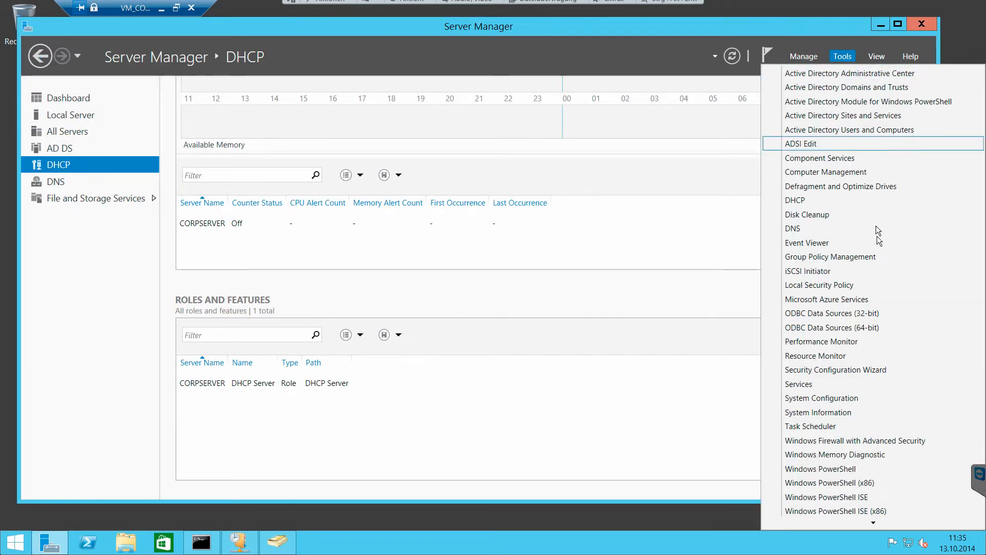
{"action": "left_click", "coordinate": [812, 257]}
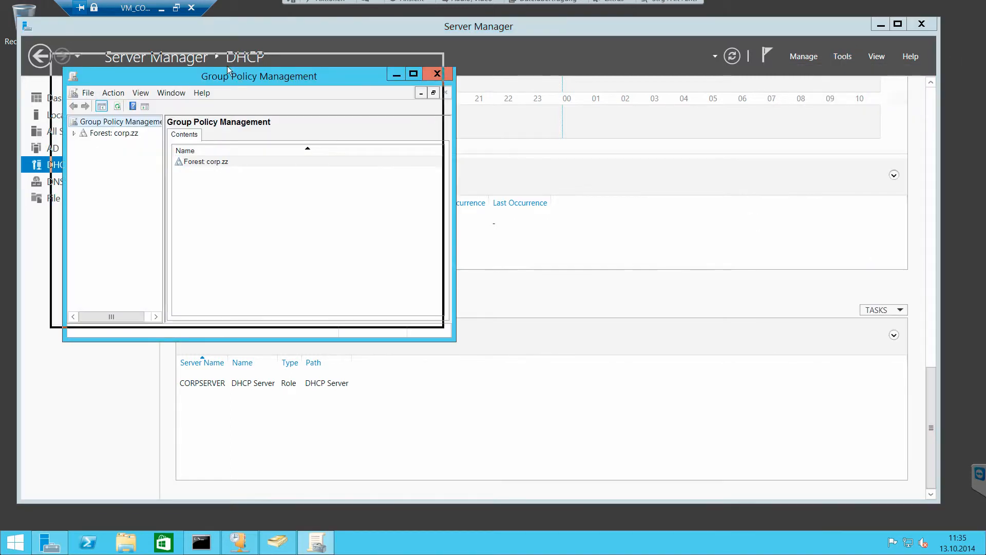
{"action": "left_click_drag", "start_coordinate": [296, 81], "coordinate": [243, 44]}
{"action": "left_click_drag", "start_coordinate": [402, 302], "coordinate": [774, 469]}
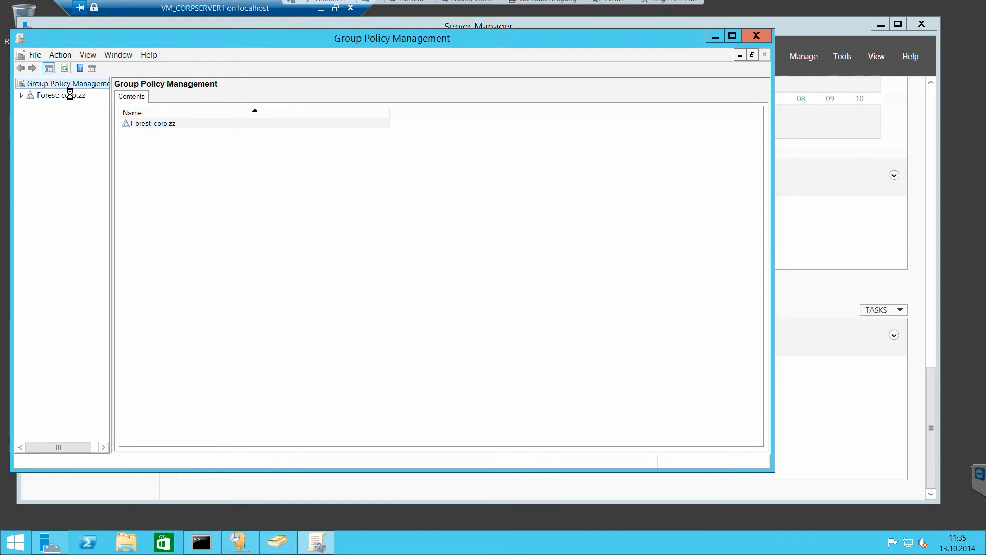
- Expand the corp.zz forest down to the contents of the corp.zz domain and widen the console tree
{"action": "left_click", "coordinate": [72, 96]}
{"action": "double_click", "coordinate": [68, 96]}
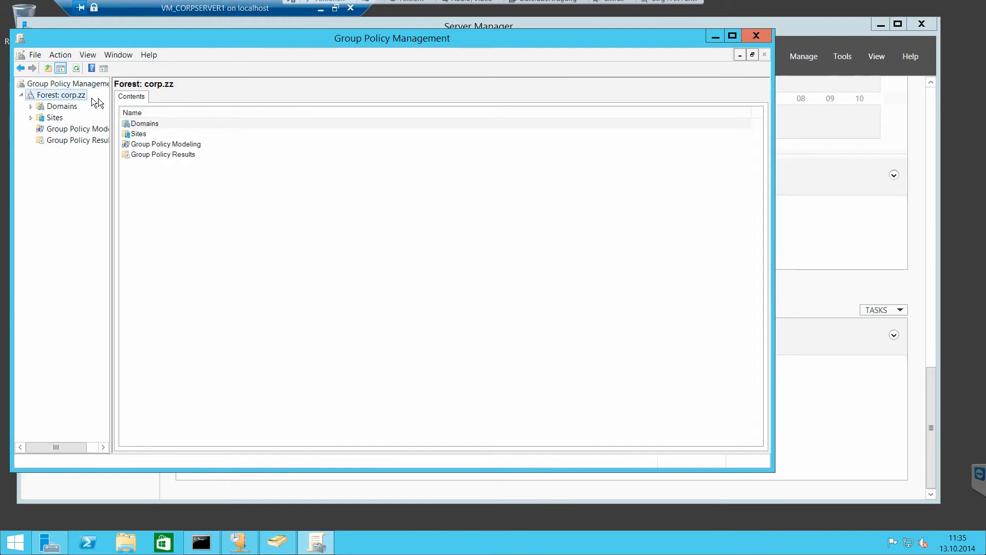
{"action": "left_click_drag", "start_coordinate": [111, 102], "coordinate": [159, 102]}
{"action": "left_click", "coordinate": [30, 106]}
{"action": "left_click", "coordinate": [42, 118]}
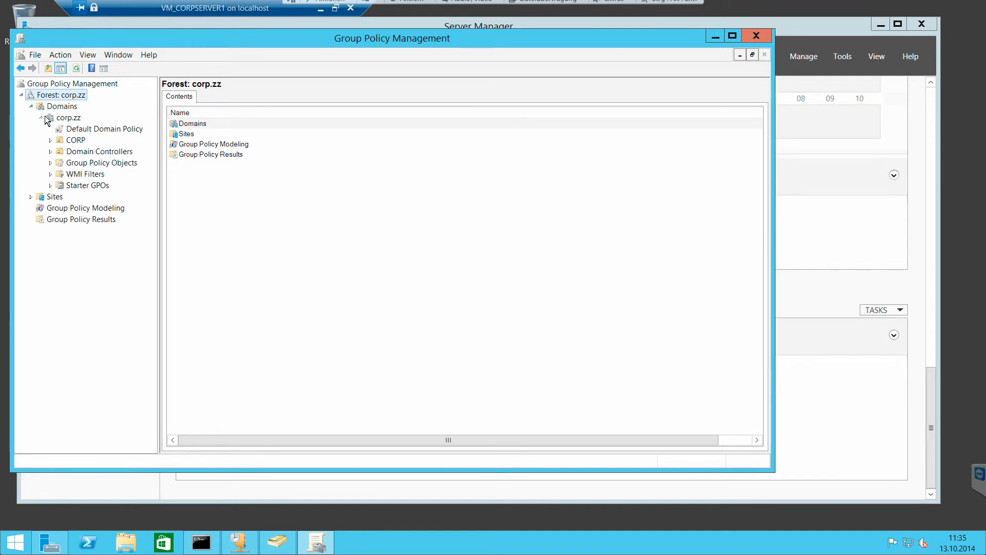
- View the corp.zz domain's status and the Default Domain Policy's scope, accepting the notice about selecting a GPO link
{"action": "left_click", "coordinate": [64, 119]}
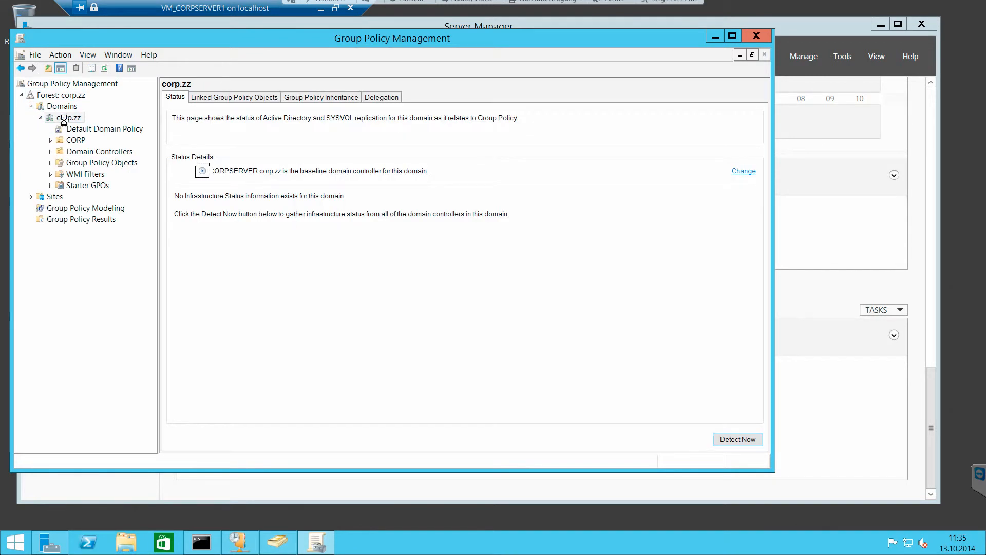
{"action": "right_click", "coordinate": [65, 123]}
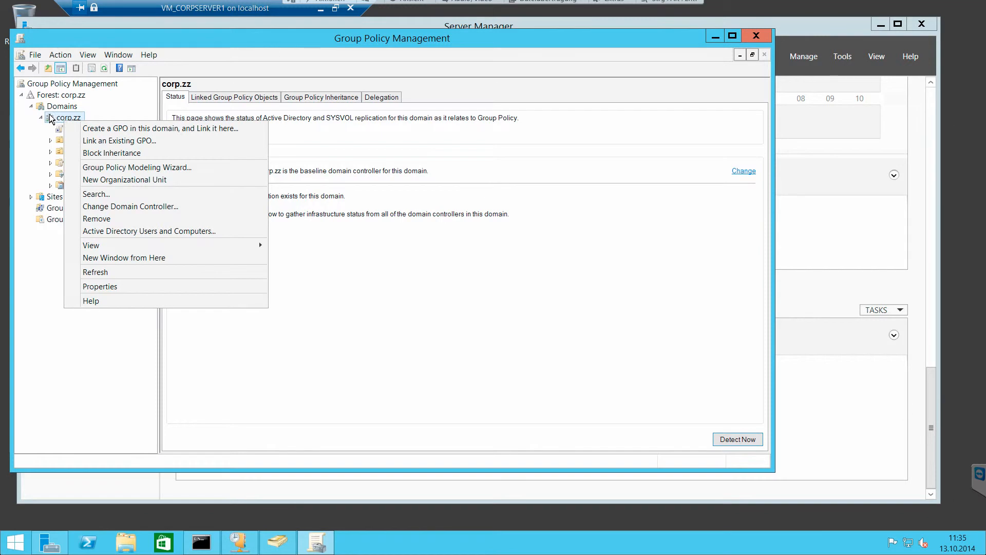
{"action": "left_click", "coordinate": [52, 116]}
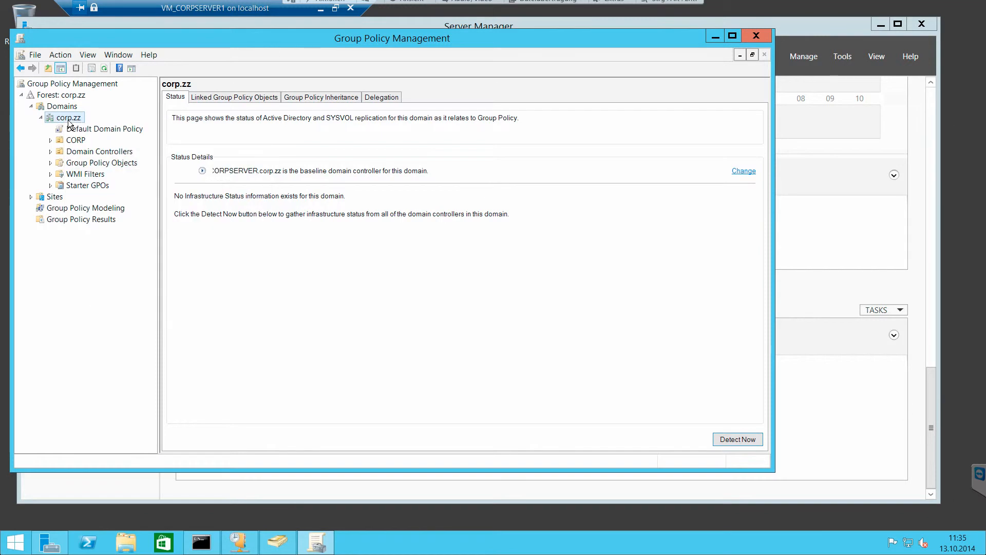
{"action": "left_click", "coordinate": [100, 129]}
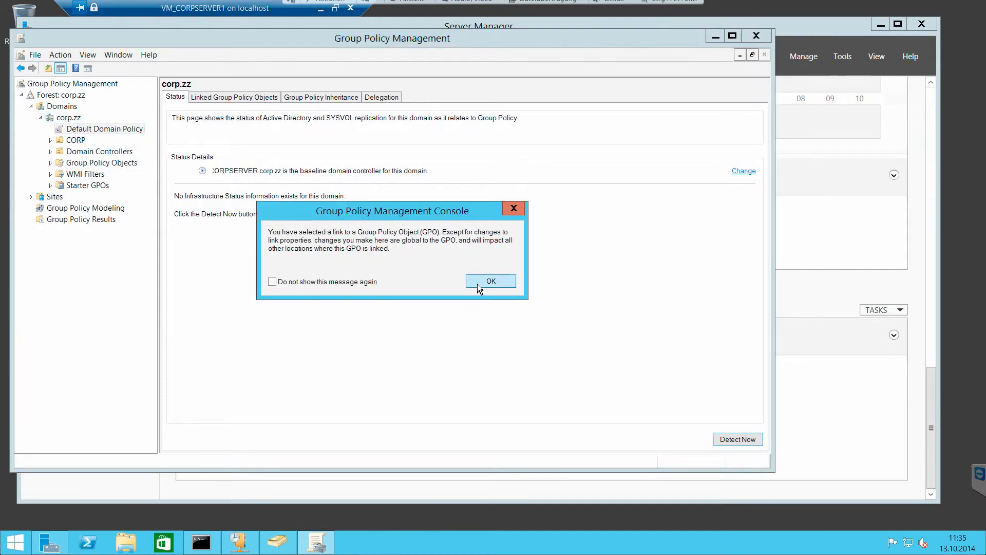
{"action": "left_click", "coordinate": [490, 281]}
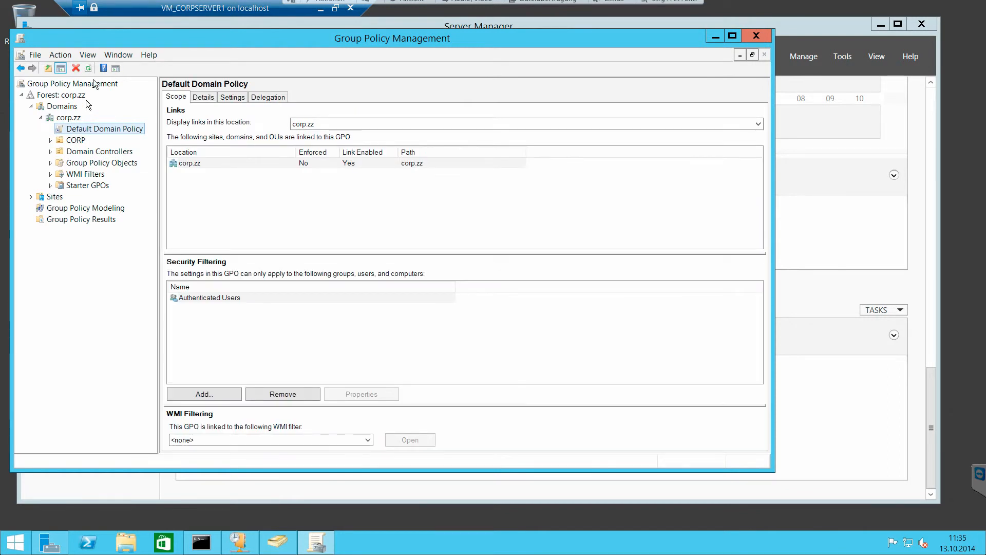
- Move Group Policy Management aside, minimize Server Manager, and list the corp.zz domain's contents in Active Directory Users and Computers
{"action": "left_click_drag", "start_coordinate": [94, 43], "coordinate": [417, 57]}
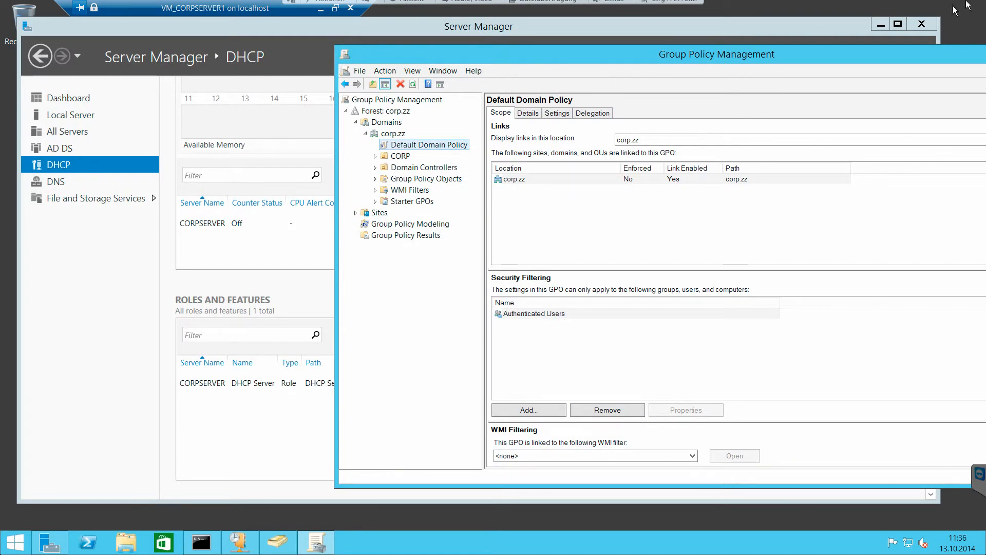
{"action": "left_click", "coordinate": [884, 26]}
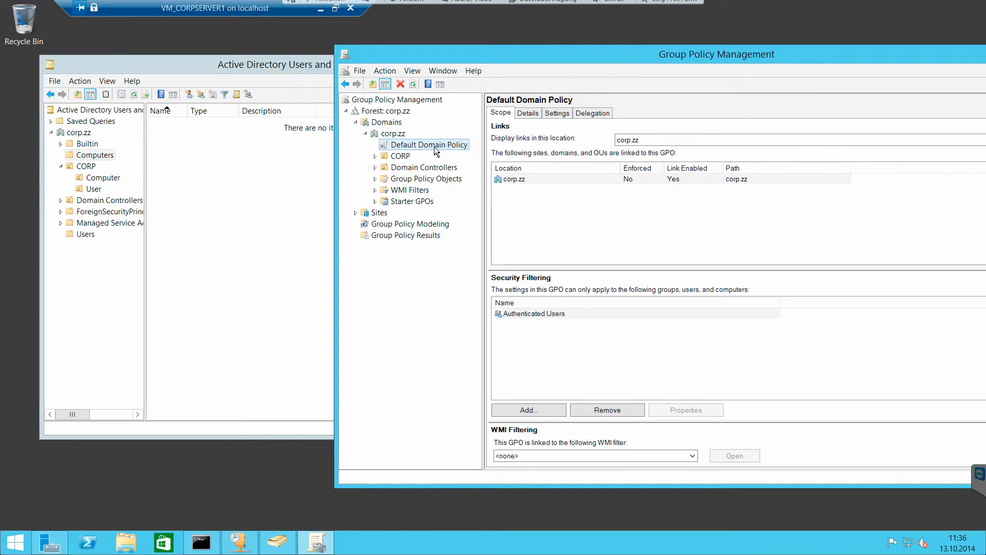
{"action": "left_click", "coordinate": [244, 76]}
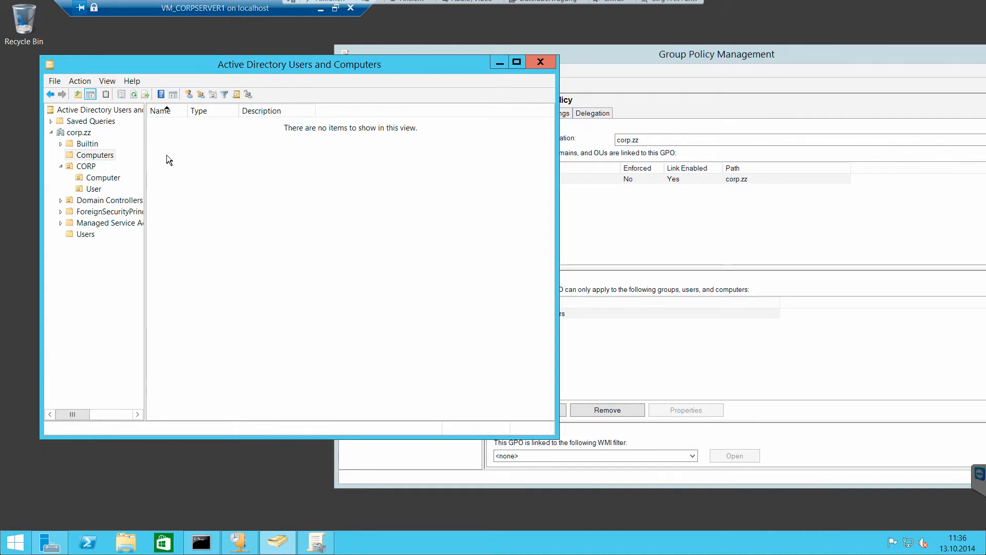
{"action": "left_click", "coordinate": [78, 133]}
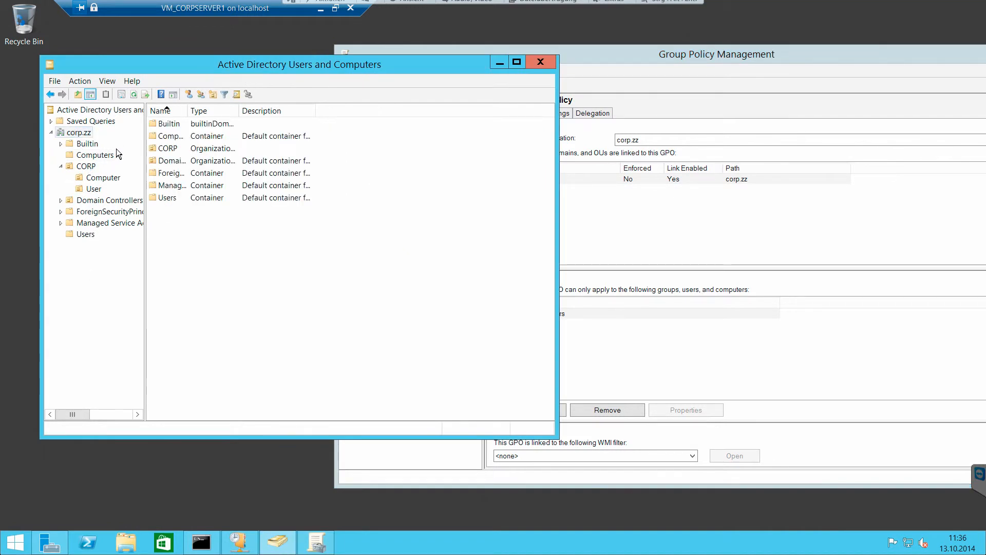
- Expand CORP in Group Policy Management and examine the linked Group Policy Objects of CORP and its Computer and User units
{"action": "left_click", "coordinate": [600, 66]}
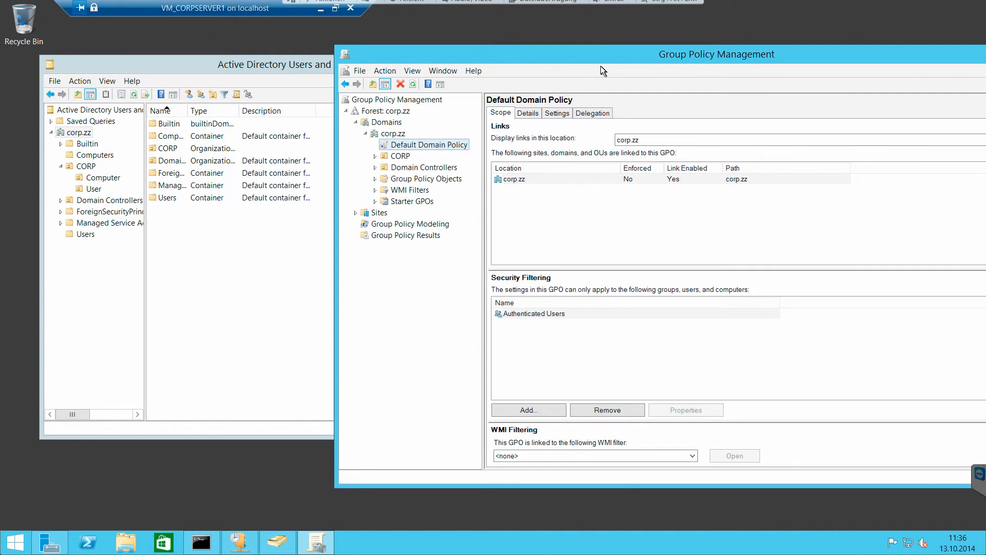
{"action": "left_click", "coordinate": [399, 156]}
{"action": "double_click", "coordinate": [399, 156]}
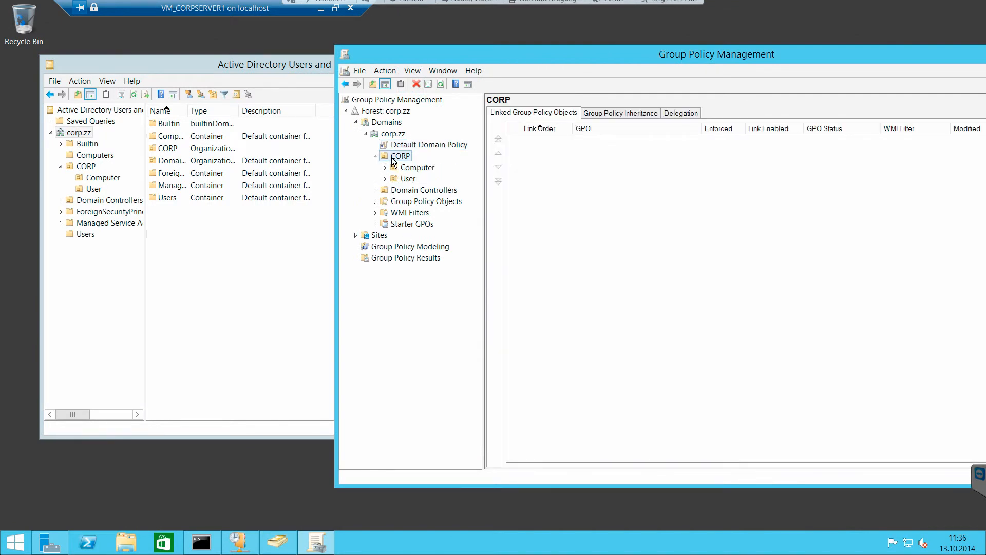
{"action": "left_click", "coordinate": [405, 179]}
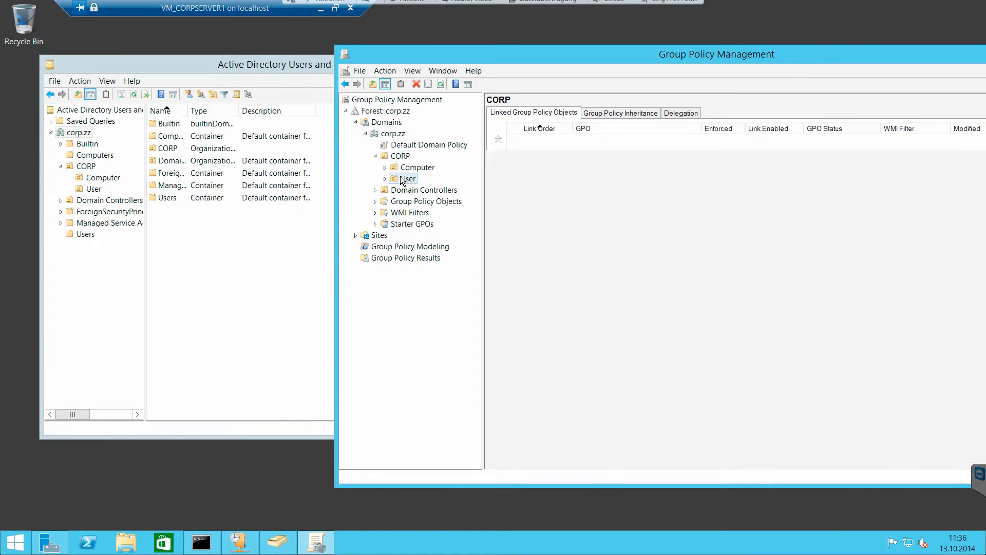
{"action": "left_click", "coordinate": [401, 171]}
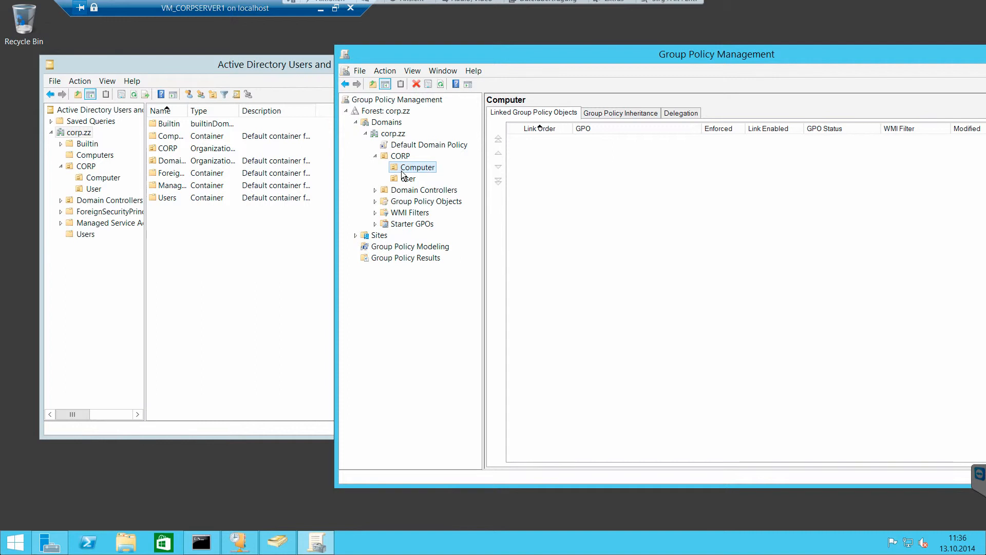
{"action": "left_click", "coordinate": [401, 157]}
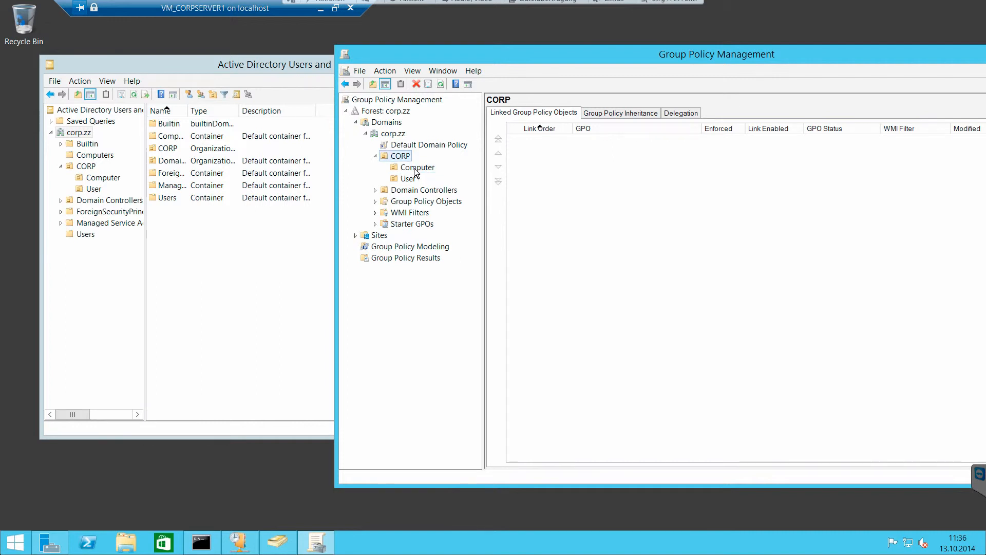
{"action": "left_click", "coordinate": [415, 172]}
{"action": "left_click", "coordinate": [403, 157]}
{"action": "left_click", "coordinate": [412, 169]}
{"action": "left_click", "coordinate": [405, 157]}
{"action": "left_click", "coordinate": [422, 168]}
{"action": "left_click", "coordinate": [411, 179]}
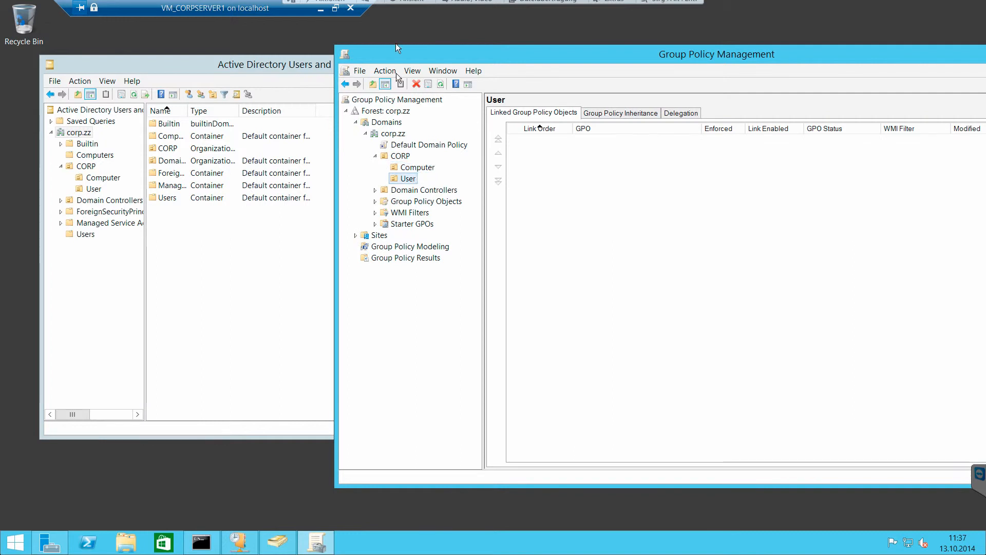
- Arrange both consoles side by side by narrowing the Active Directory window, with its default Computers container selected
{"action": "left_click_drag", "start_coordinate": [405, 51], "coordinate": [584, 66]}
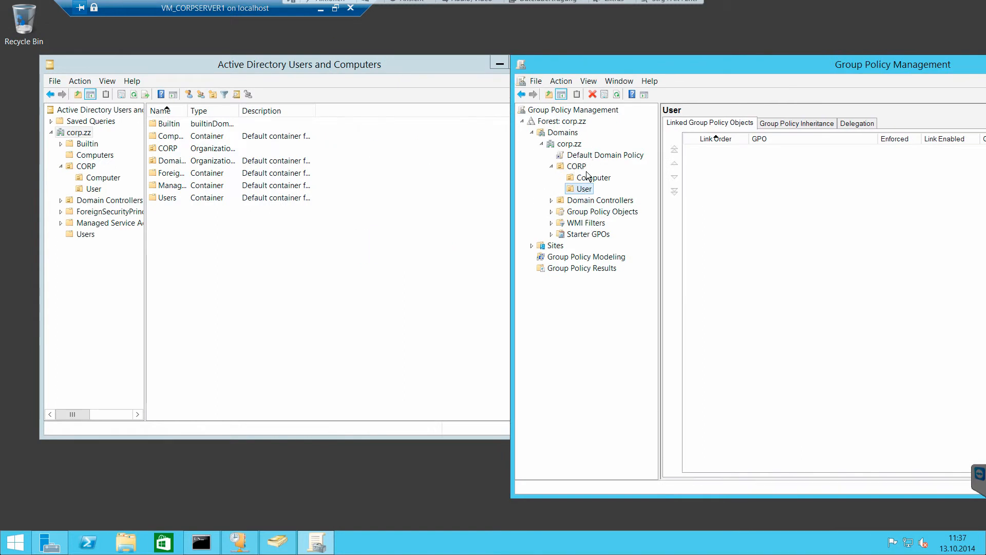
{"action": "left_click", "coordinate": [95, 154]}
{"action": "left_click_drag", "start_coordinate": [559, 154], "coordinate": [443, 154]}
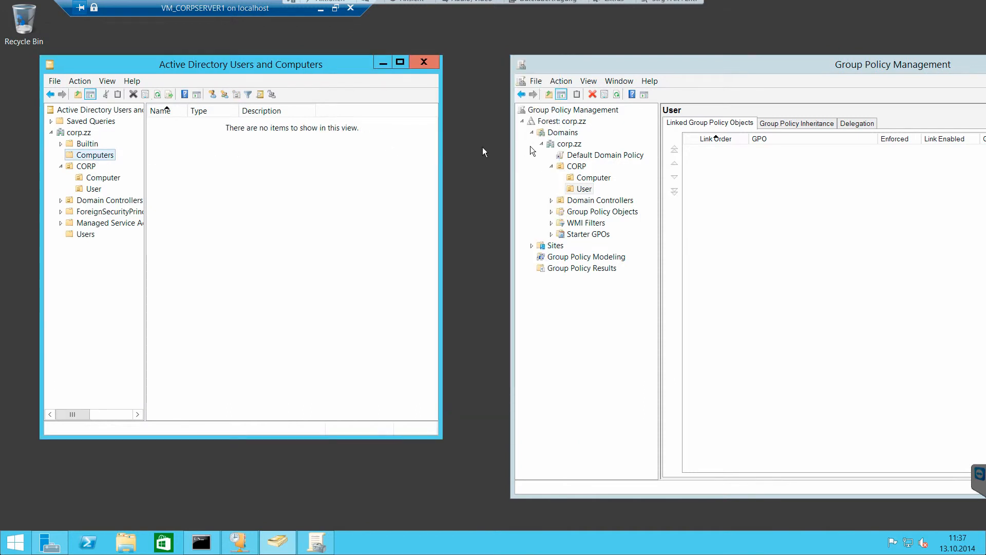
- Compare the Default Domain Policy and Group Policy Management's domain tree with the default Computers container in Active Directory
{"action": "left_click", "coordinate": [563, 132]}
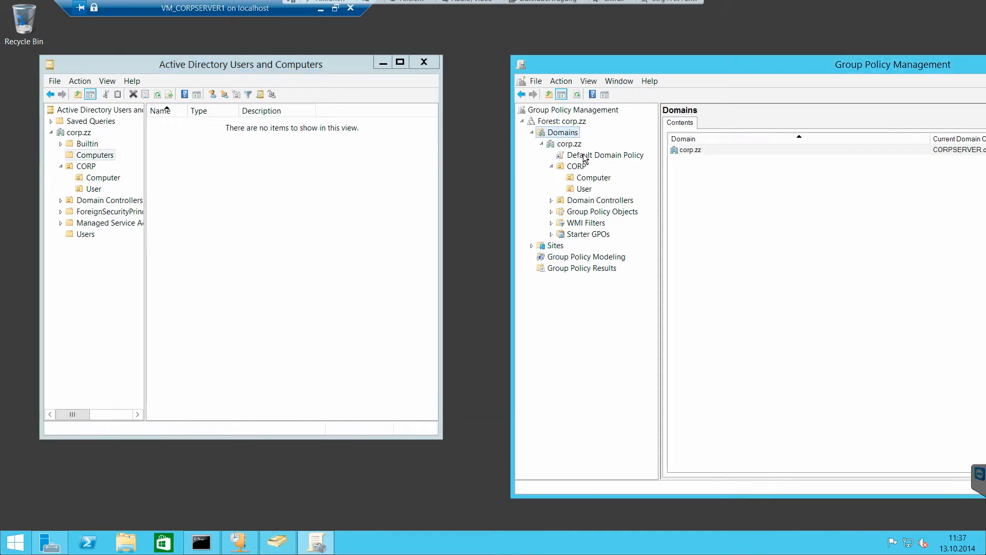
{"action": "left_click", "coordinate": [584, 155]}
{"action": "left_click", "coordinate": [942, 305]}
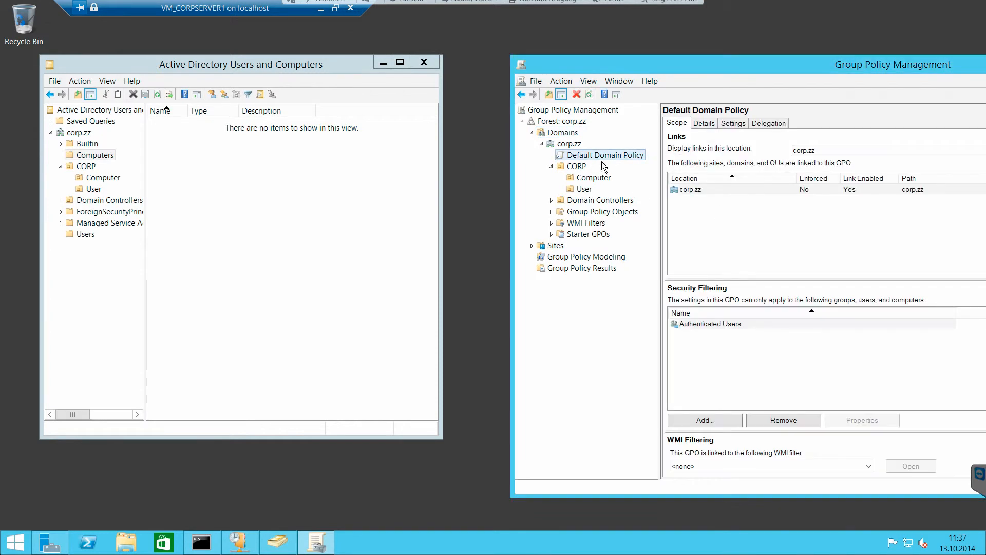
{"action": "right_click", "coordinate": [598, 156]}
{"action": "left_click", "coordinate": [582, 156]}
{"action": "left_click", "coordinate": [185, 164]}
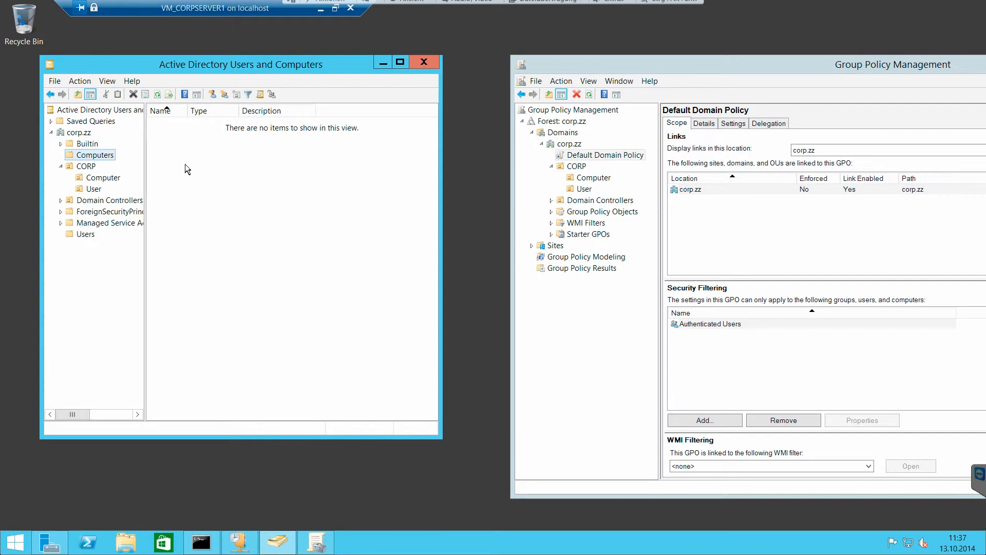
{"action": "left_click", "coordinate": [620, 143]}
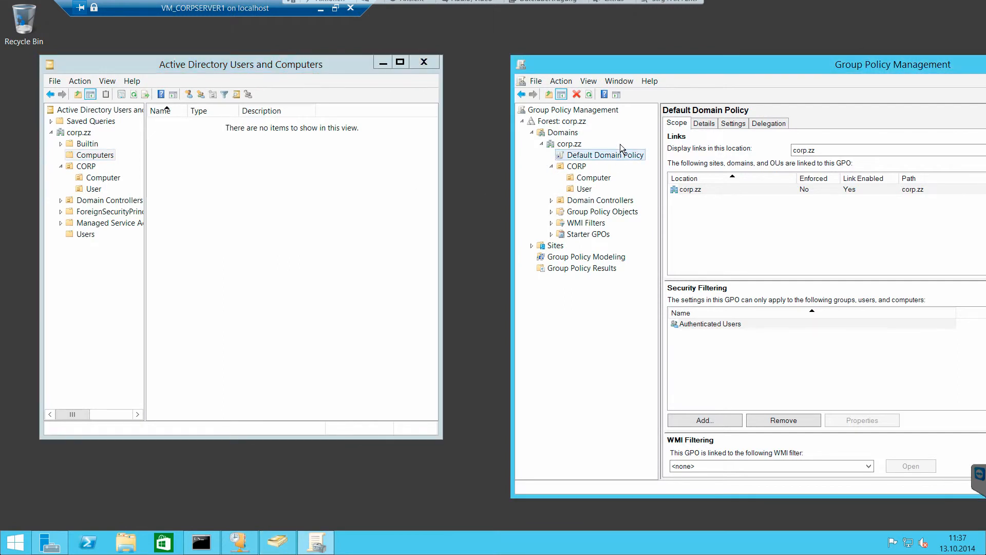
{"action": "left_click", "coordinate": [95, 155]}
{"action": "left_click", "coordinate": [539, 87]}
- Bring Group Policy Management fully into view and open the Default Domain Policy for editing in a maximized editor with a wider tree
{"action": "left_click_drag", "start_coordinate": [565, 70], "coordinate": [233, 60]}
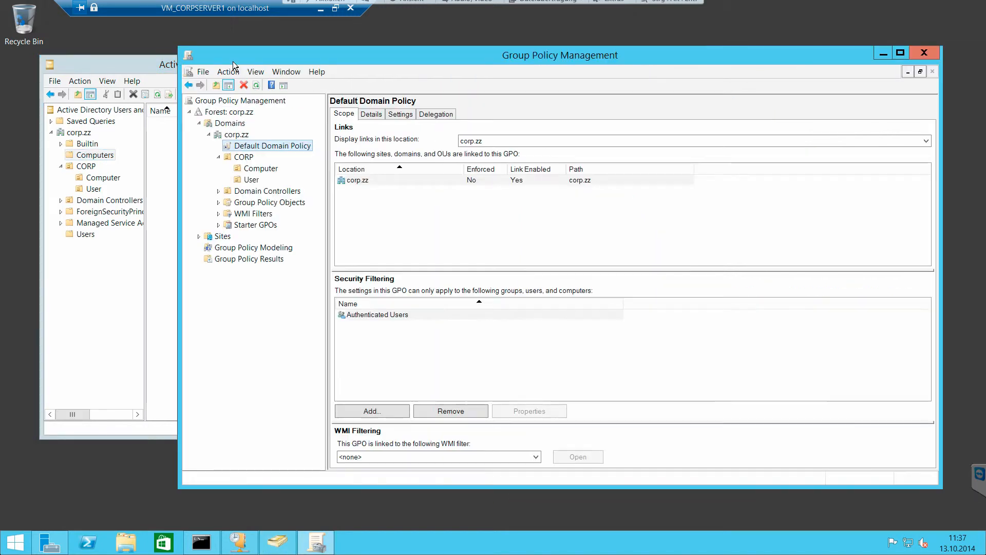
{"action": "right_click", "coordinate": [268, 146]}
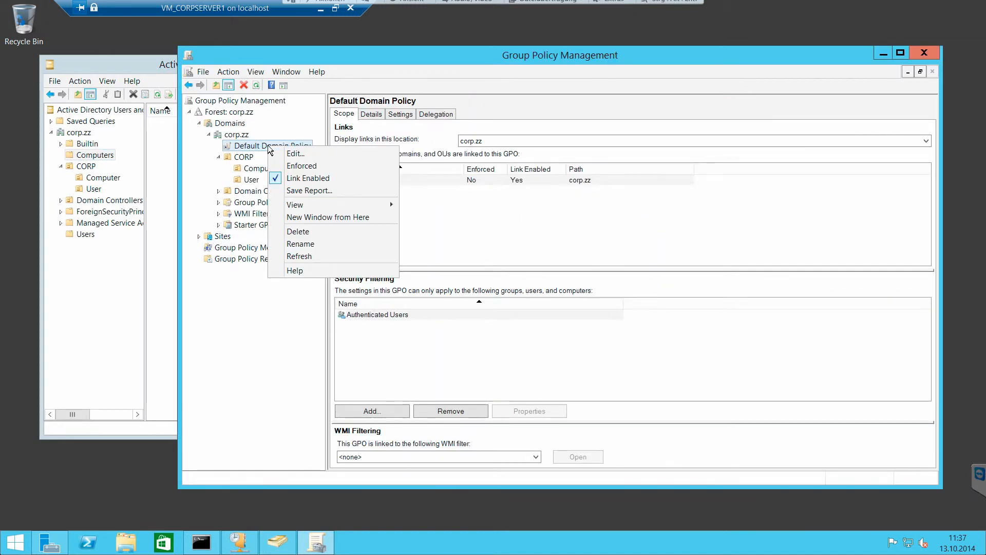
{"action": "left_click", "coordinate": [297, 154]}
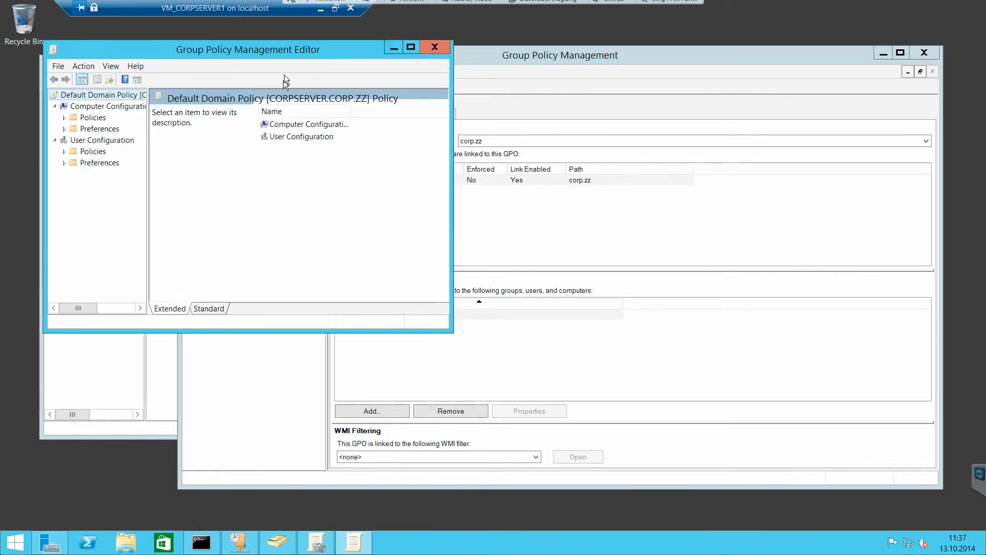
{"action": "left_click", "coordinate": [410, 48]}
{"action": "left_click_drag", "start_coordinate": [100, 70], "coordinate": [193, 69]}
- Examine the Computer Configuration and User Configuration sections of the Default Domain Policy
{"action": "left_click", "coordinate": [37, 62]}
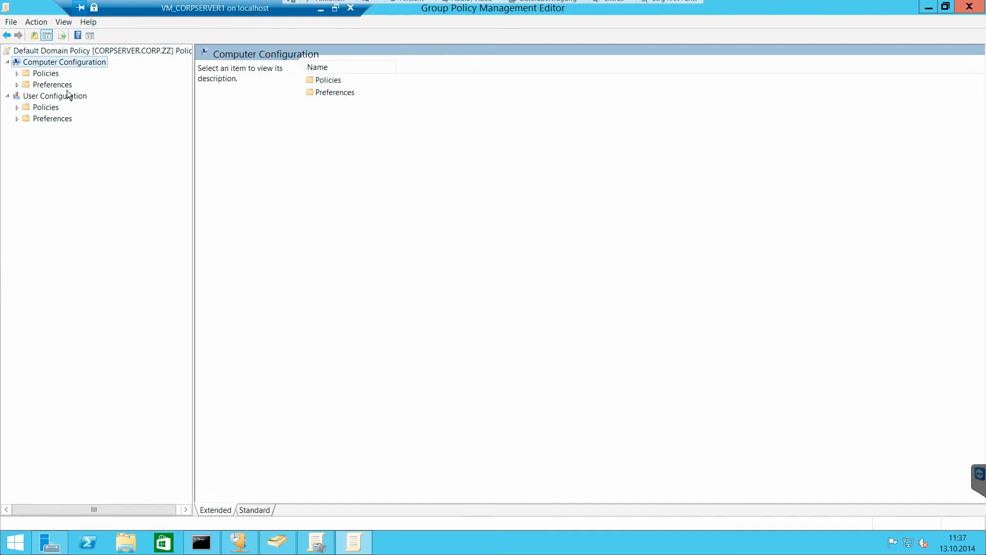
{"action": "left_click", "coordinate": [71, 96]}
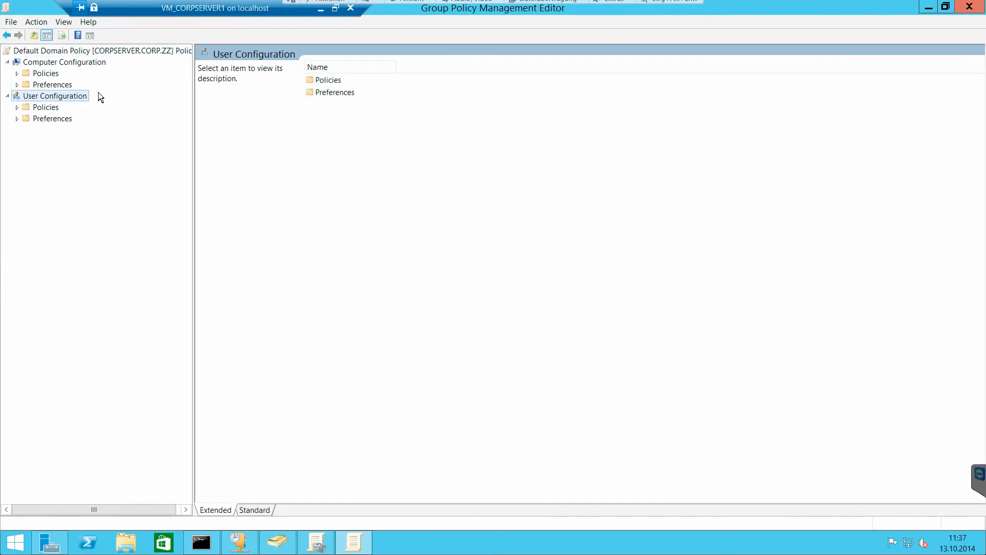
{"action": "left_click", "coordinate": [54, 63]}
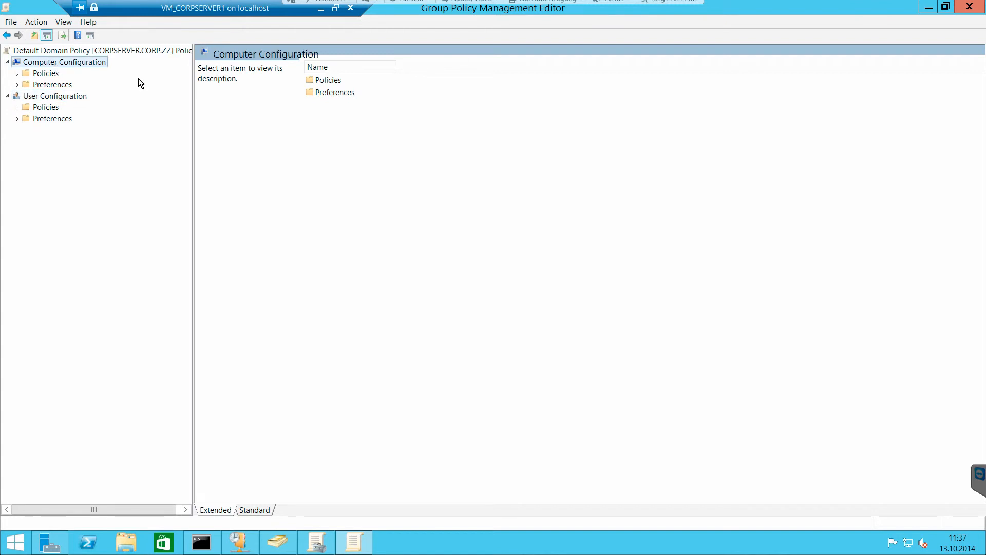
{"action": "left_click", "coordinate": [83, 97]}
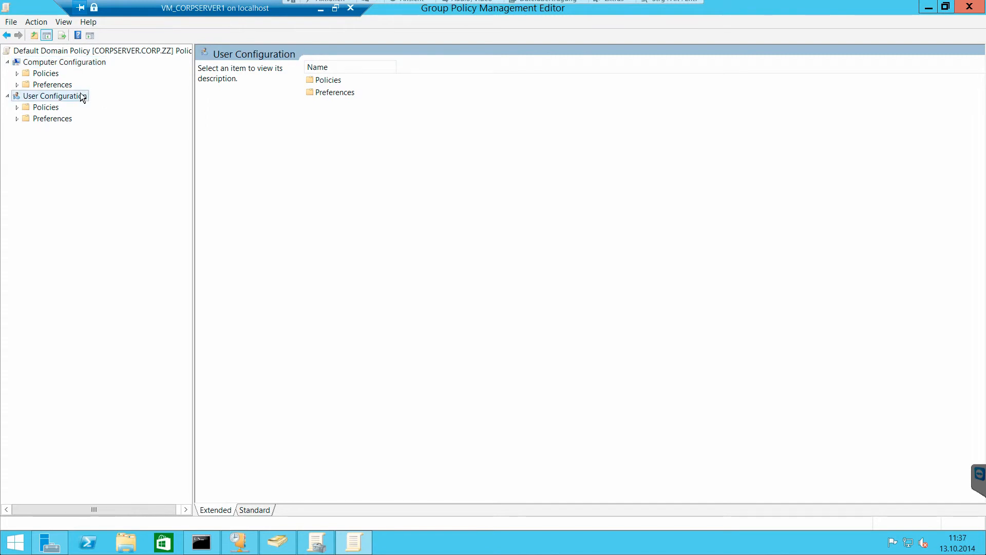
- Expand the Policies and Preferences folders under Computer Configuration
{"action": "left_click", "coordinate": [18, 78]}
{"action": "left_click", "coordinate": [17, 83]}
{"action": "left_click", "coordinate": [17, 73]}
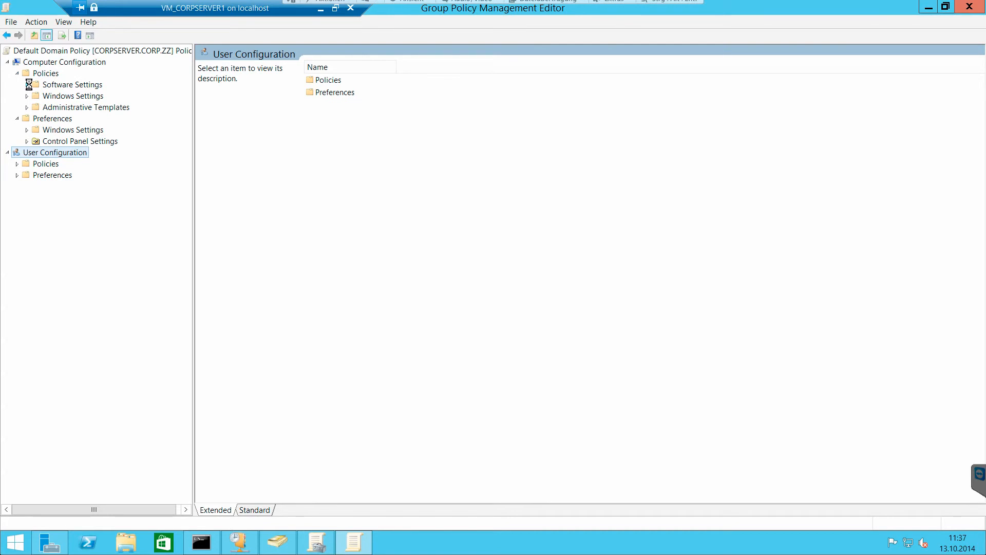
- Examine the computer policies' Software installation node and the Startup script properties under Windows Settings
{"action": "left_click", "coordinate": [27, 84]}
{"action": "left_click", "coordinate": [75, 98]}
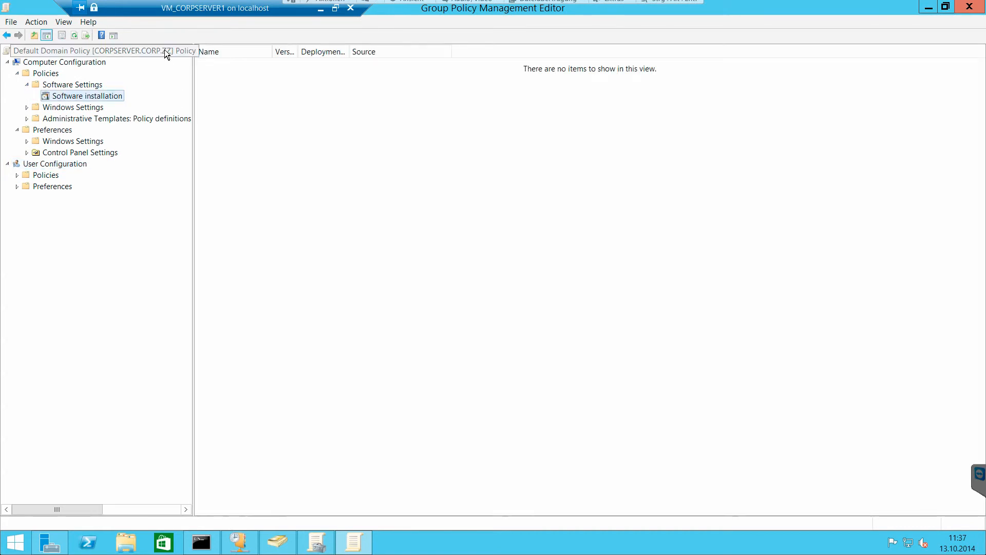
{"action": "left_click", "coordinate": [96, 108]}
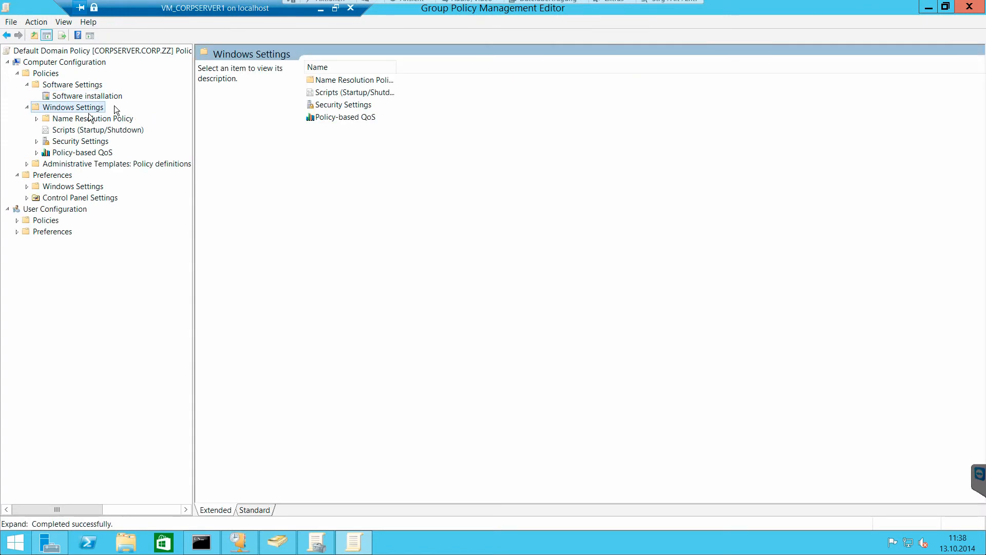
{"action": "left_click", "coordinate": [74, 129]}
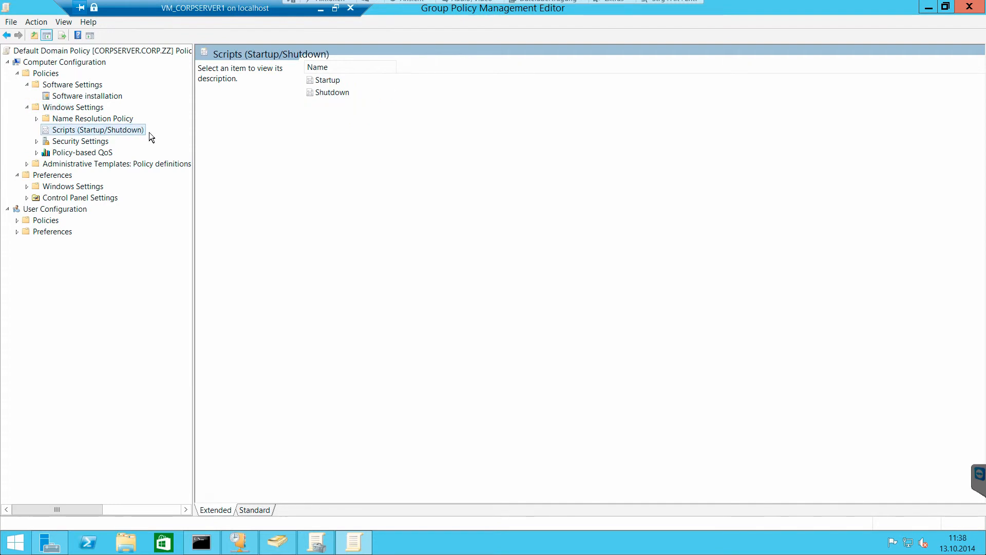
{"action": "double_click", "coordinate": [332, 81]}
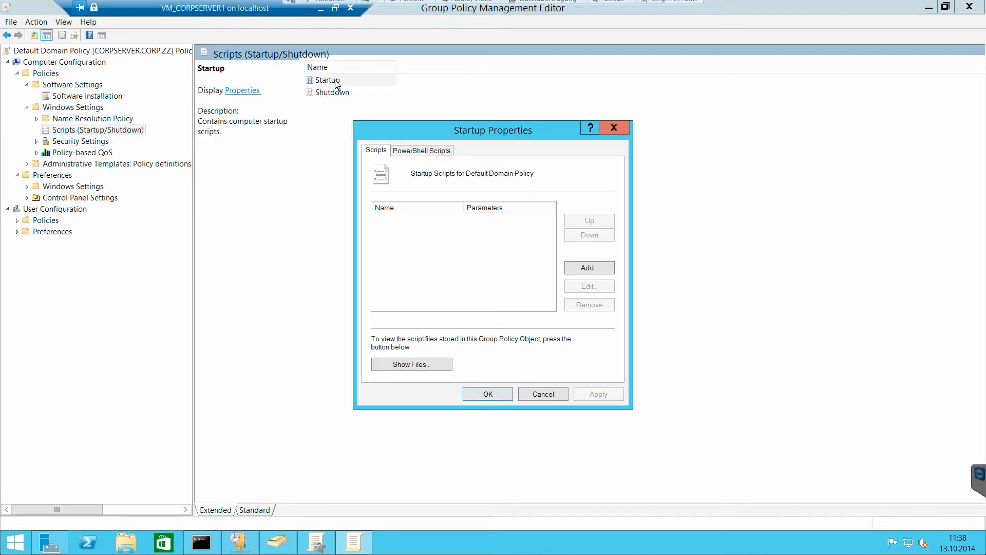
{"action": "left_click", "coordinate": [543, 395]}
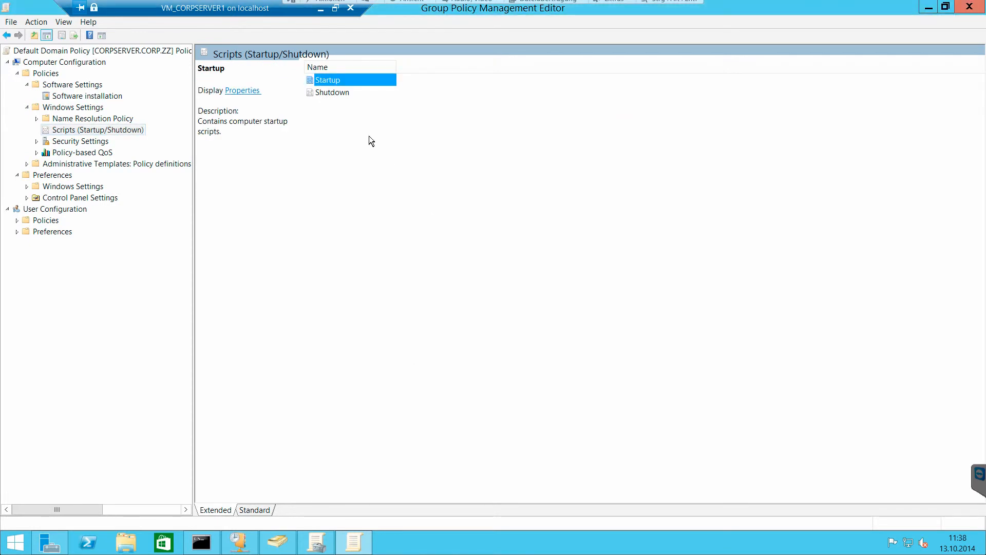
- Disable the "Password must meet complexity requirements" setting in the Password Policy under Security Settings' Account Policies
{"action": "double_click", "coordinate": [86, 144]}
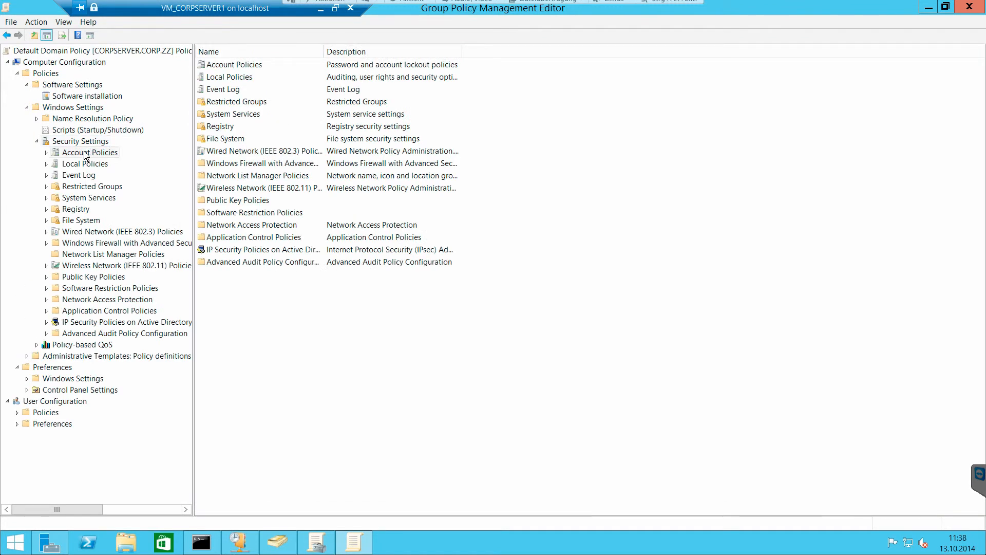
{"action": "double_click", "coordinate": [86, 154]}
{"action": "left_click", "coordinate": [91, 165]}
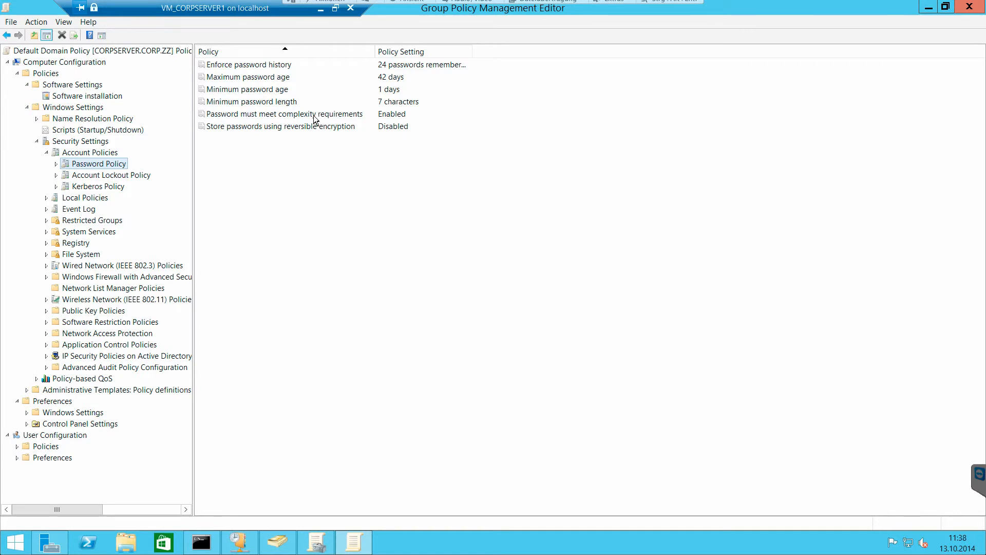
{"action": "double_click", "coordinate": [370, 115]}
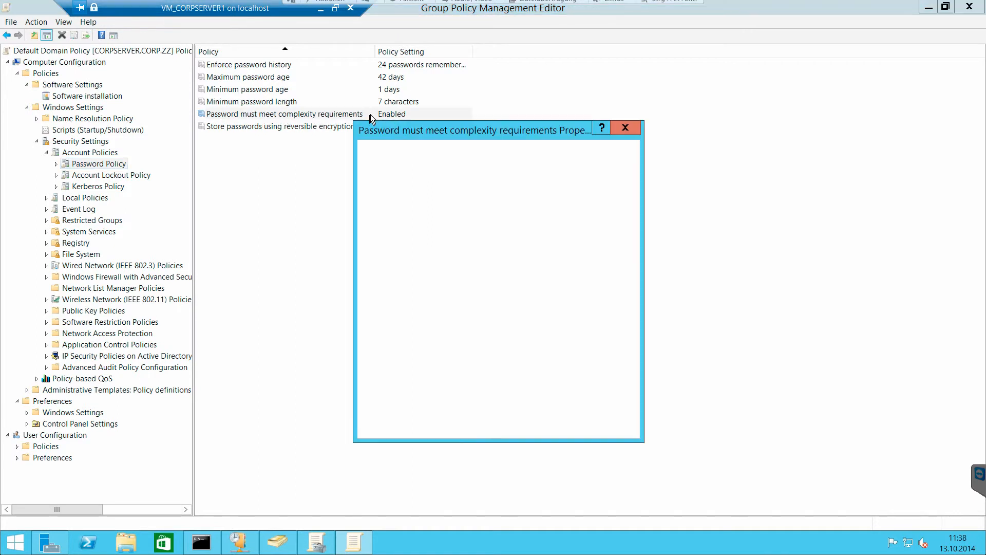
{"action": "left_click", "coordinate": [410, 228]}
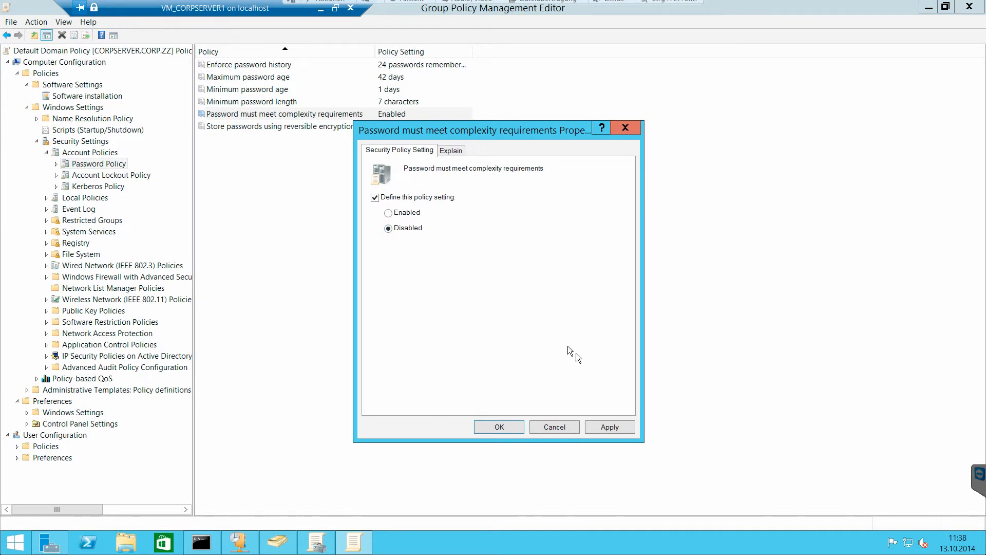
{"action": "left_click", "coordinate": [617, 428]}
{"action": "left_click", "coordinate": [505, 426]}
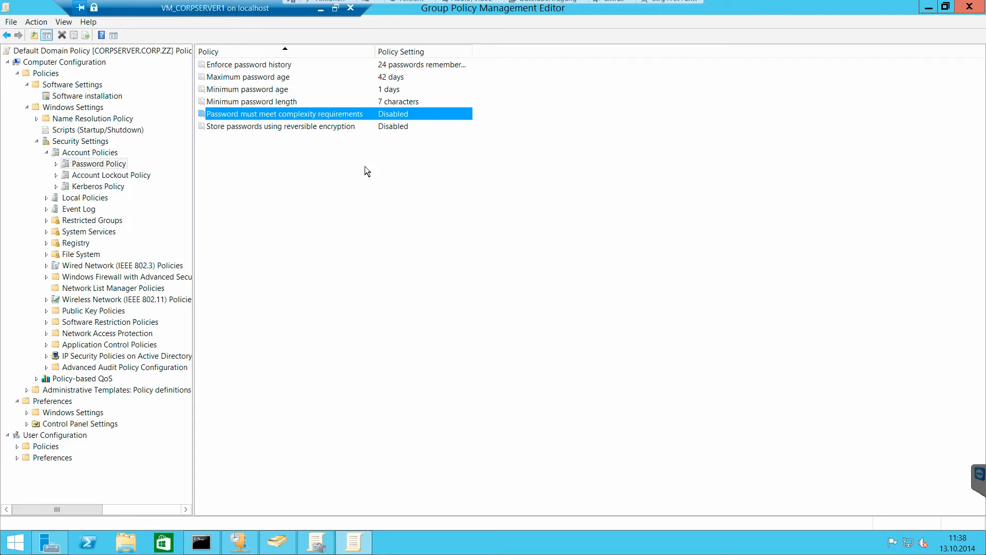
- Set both the minimum password age and the maximum password age to 0 days
{"action": "double_click", "coordinate": [322, 88]}
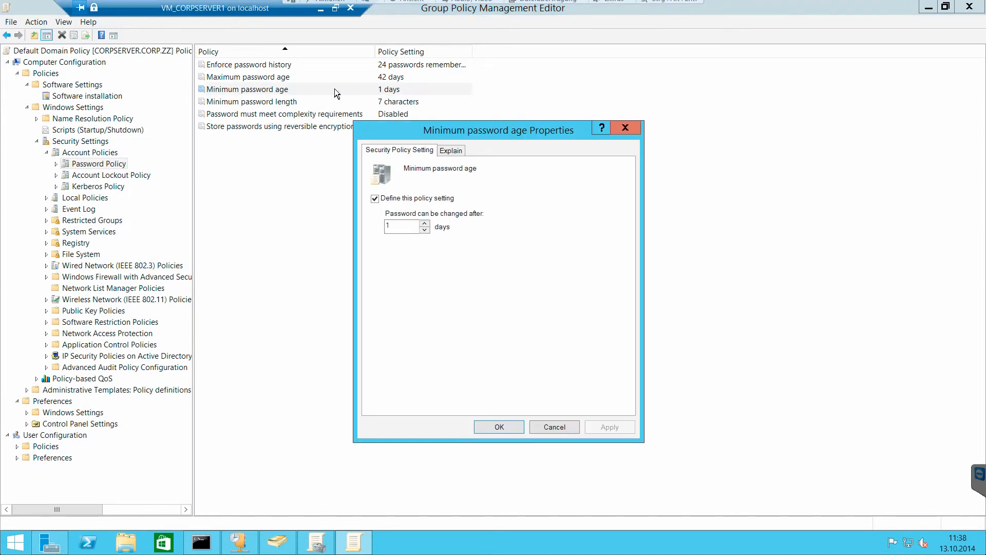
{"action": "left_click", "coordinate": [424, 230]}
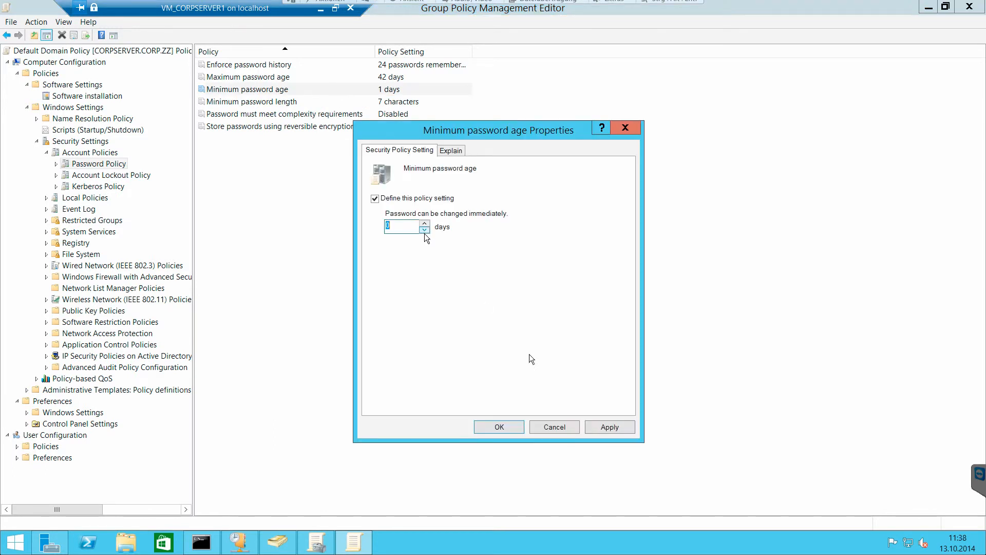
{"action": "left_click", "coordinate": [488, 428]}
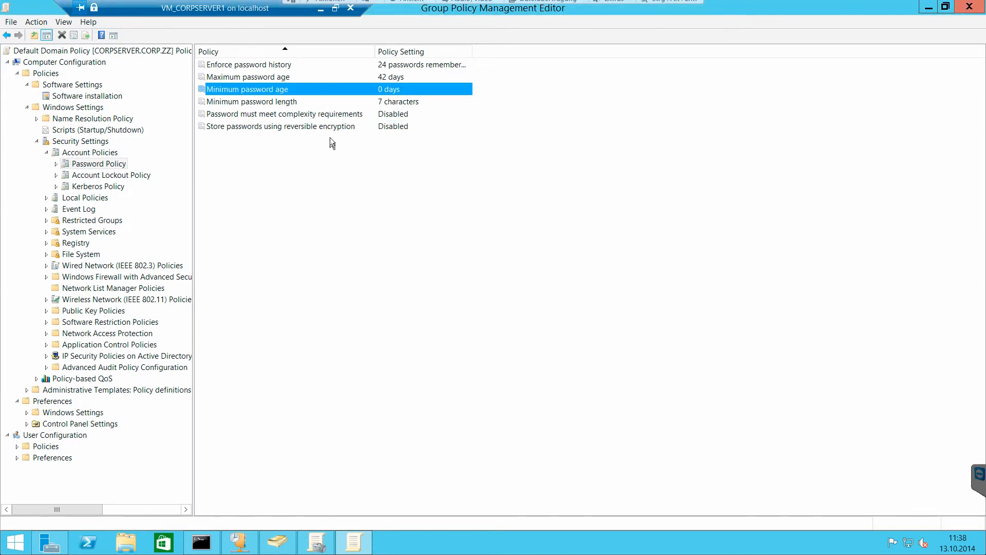
{"action": "double_click", "coordinate": [323, 77]}
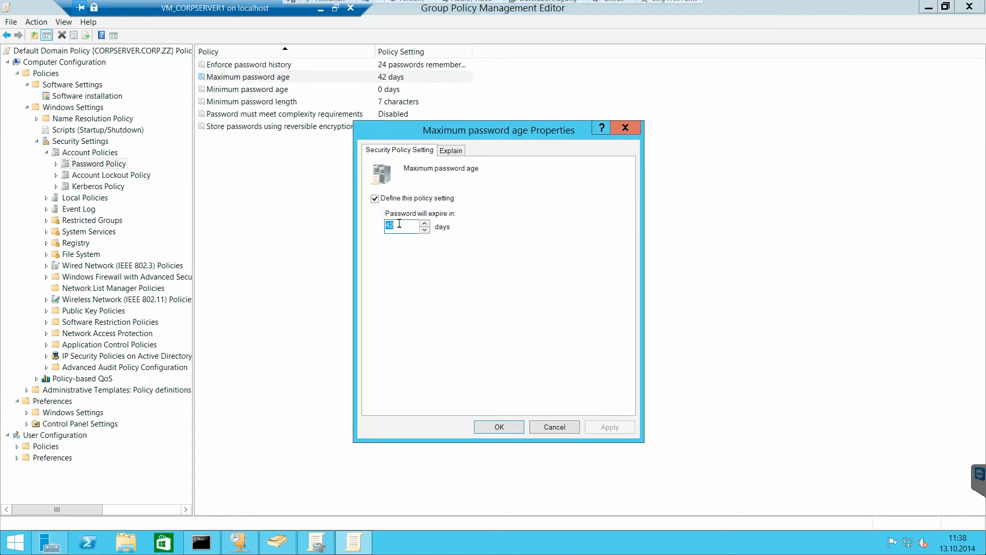
{"action": "type", "text": "0"}
{"action": "key", "text": "Return"}
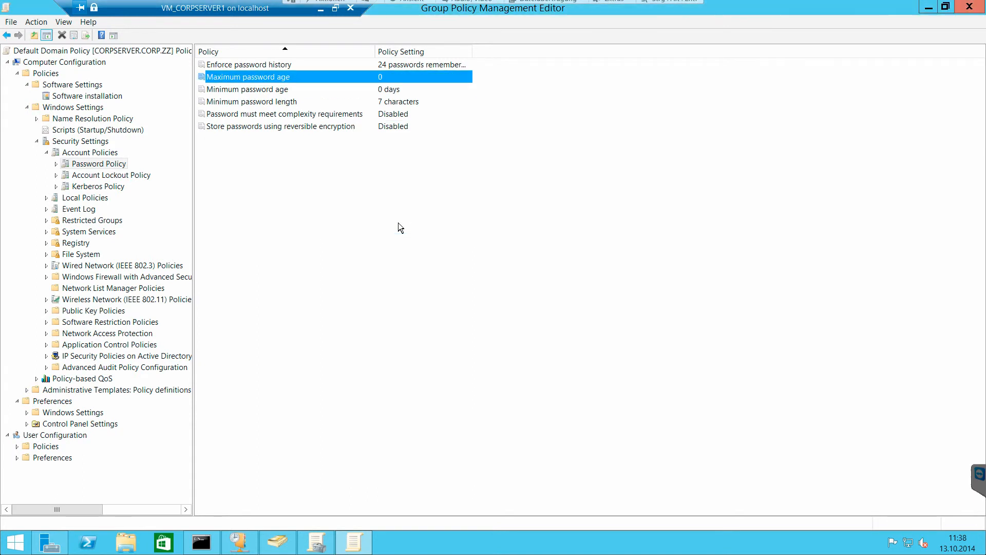
- Set Enforce password history to 0 passwords remembered and the minimum password length to 0 characters
{"action": "double_click", "coordinate": [363, 66]}
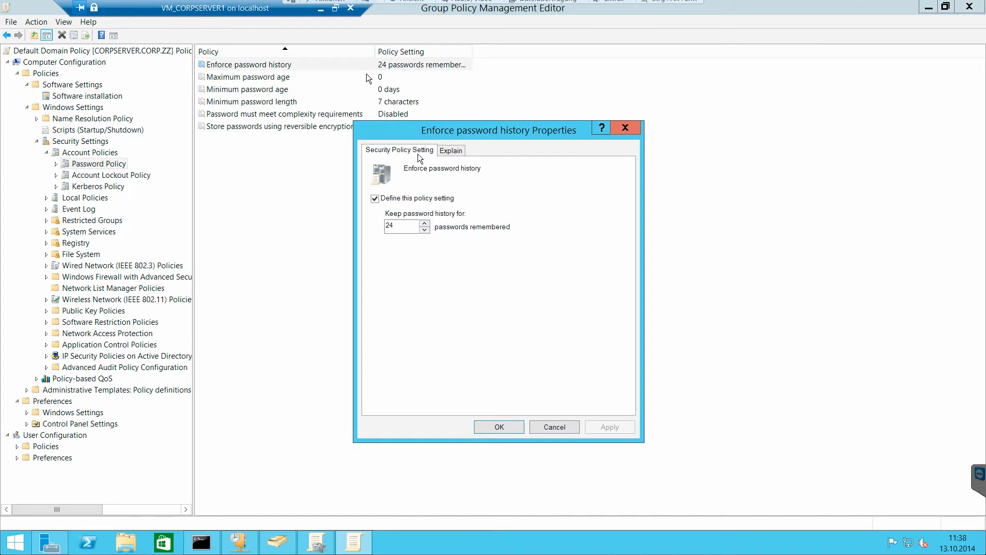
{"action": "double_click", "coordinate": [398, 227]}
{"action": "type", "text": "0"}
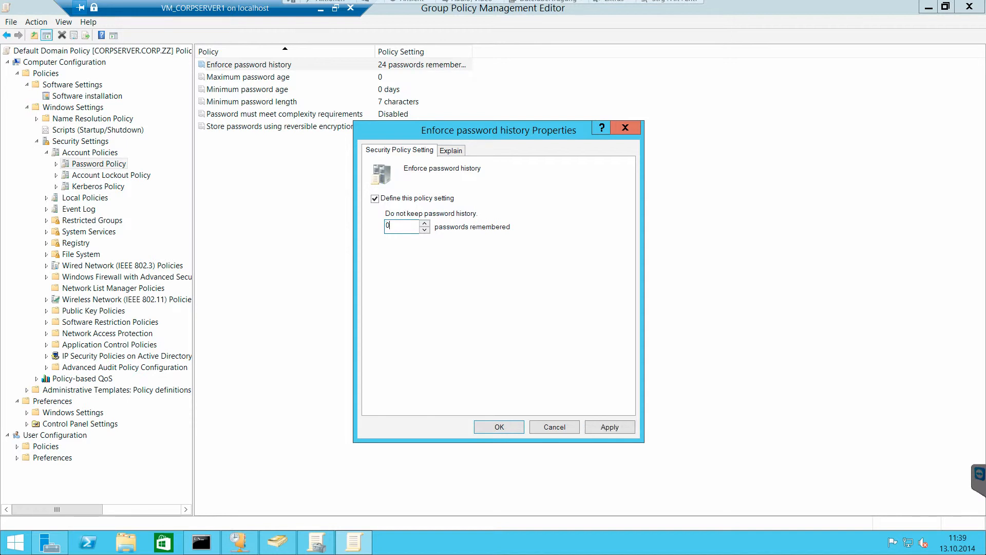
{"action": "key", "text": "Return"}
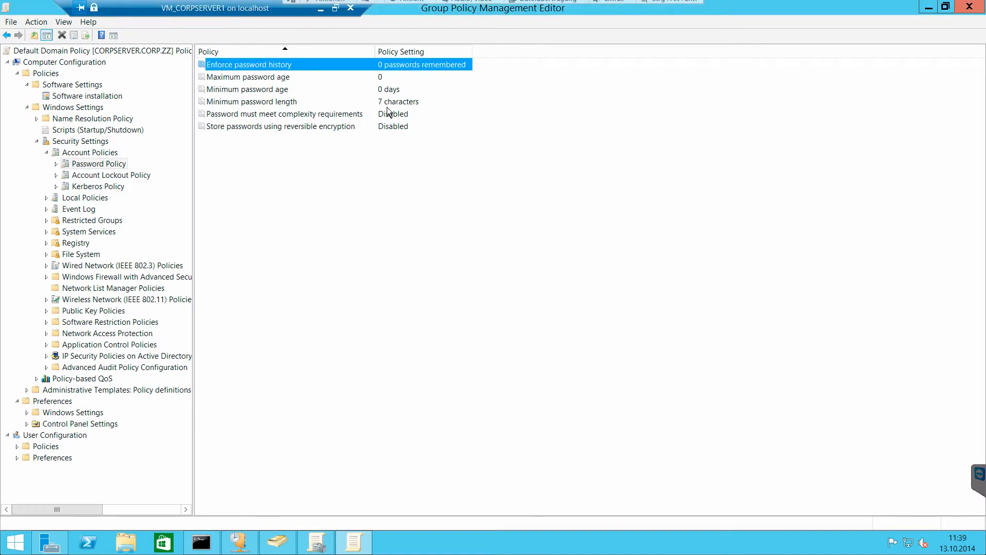
{"action": "left_click", "coordinate": [389, 106]}
{"action": "double_click", "coordinate": [388, 107]}
{"action": "double_click", "coordinate": [410, 229]}
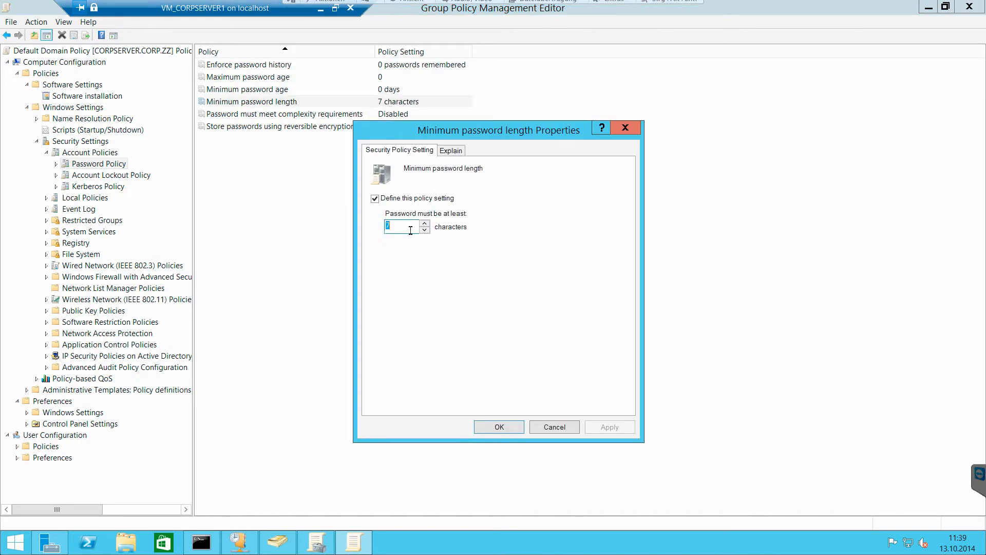
{"action": "type", "text": "0"}
{"action": "key", "text": "Return"}
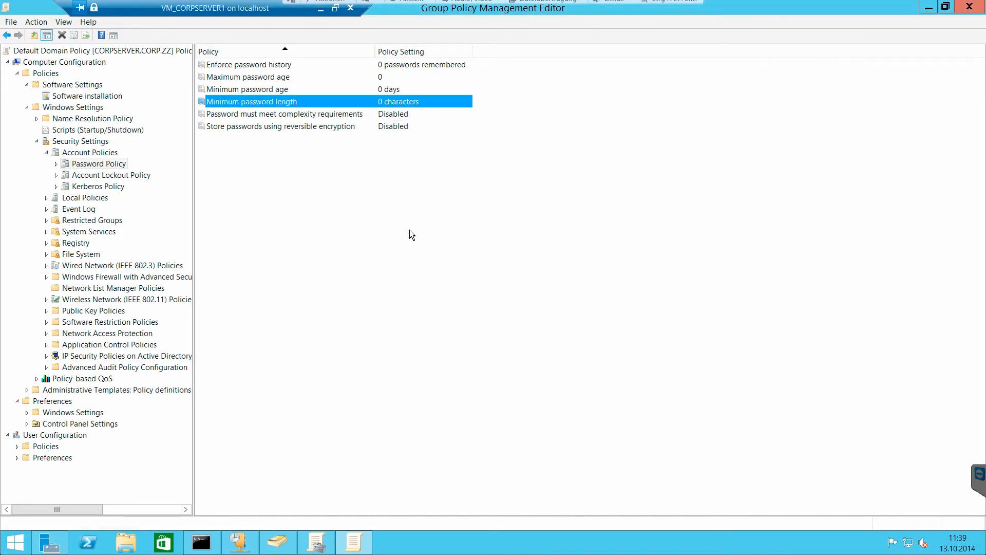
- Review the account lockout duration and threshold settings, plus the Kerberos Policy, under Account Policies
{"action": "left_click", "coordinate": [111, 176]}
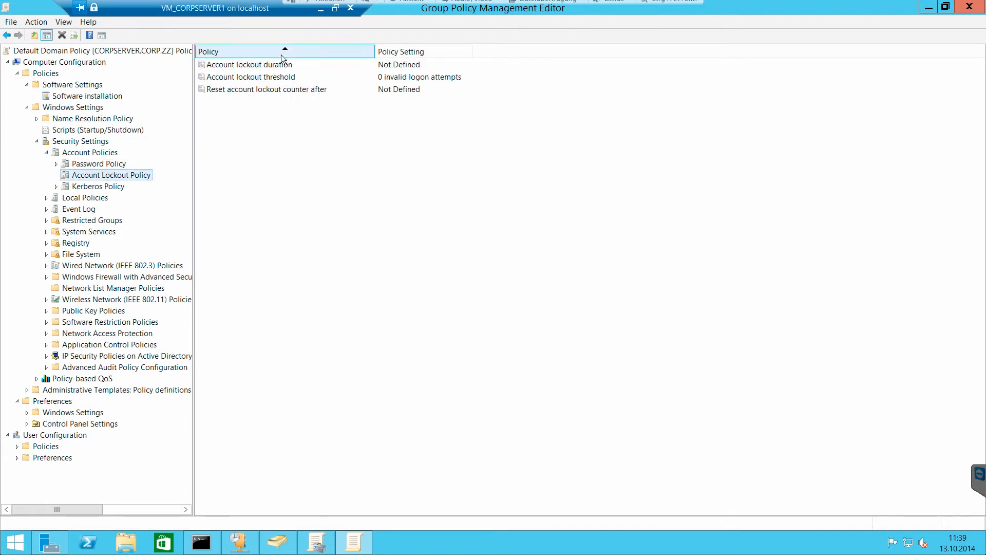
{"action": "left_click", "coordinate": [296, 67]}
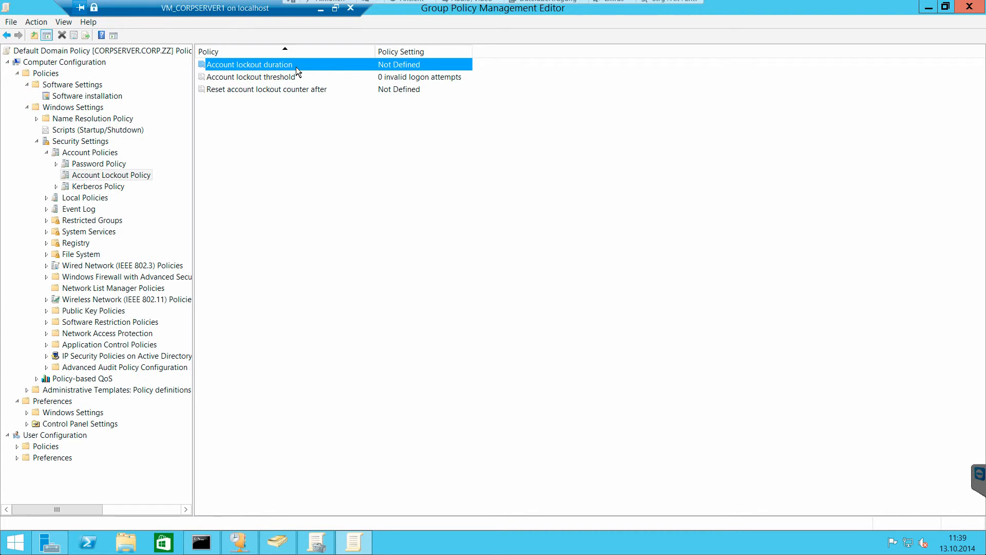
{"action": "left_click", "coordinate": [298, 77]}
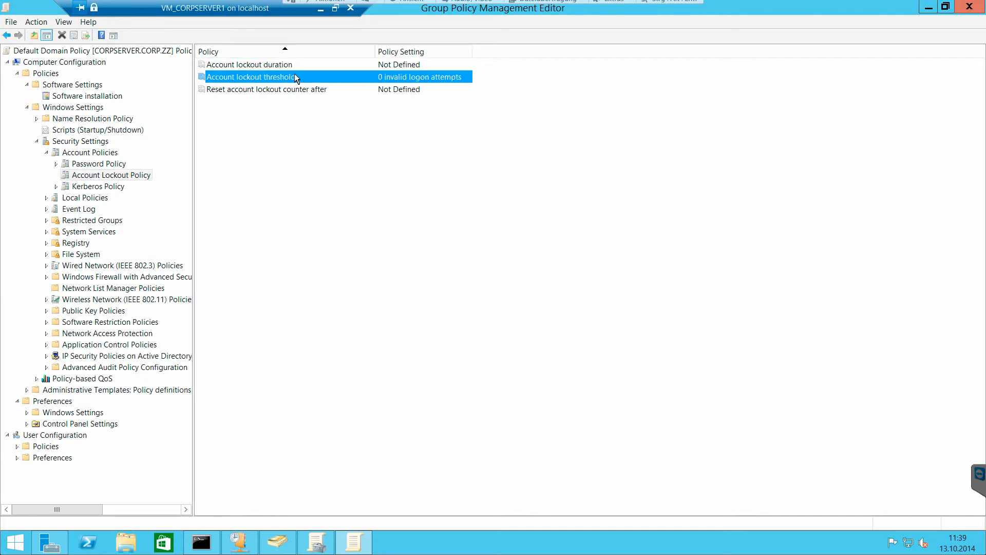
{"action": "left_click", "coordinate": [114, 187]}
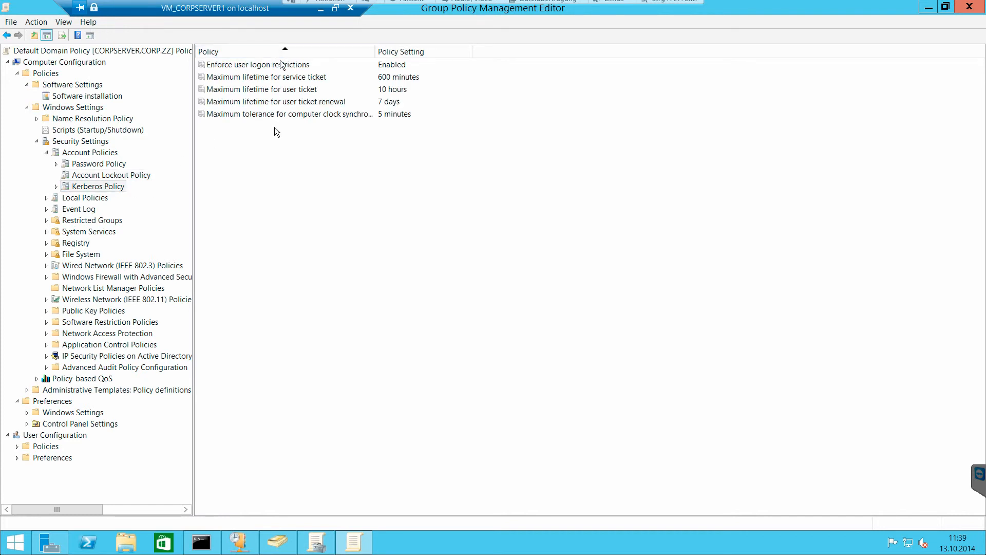
- Review Audit Policy and User Rights Assignment under Local Policies, widening the Policy column to show full names
{"action": "double_click", "coordinate": [96, 199]}
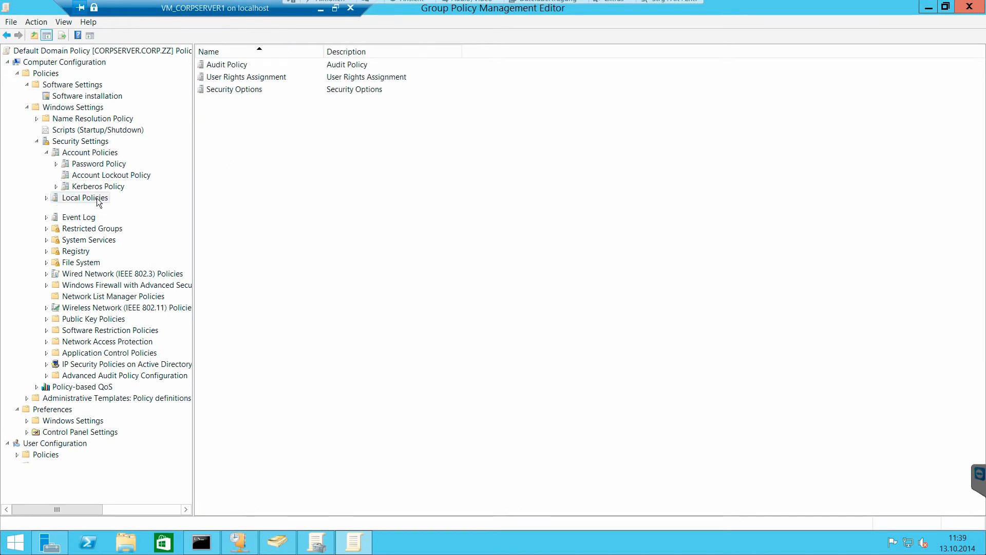
{"action": "left_click", "coordinate": [96, 210]}
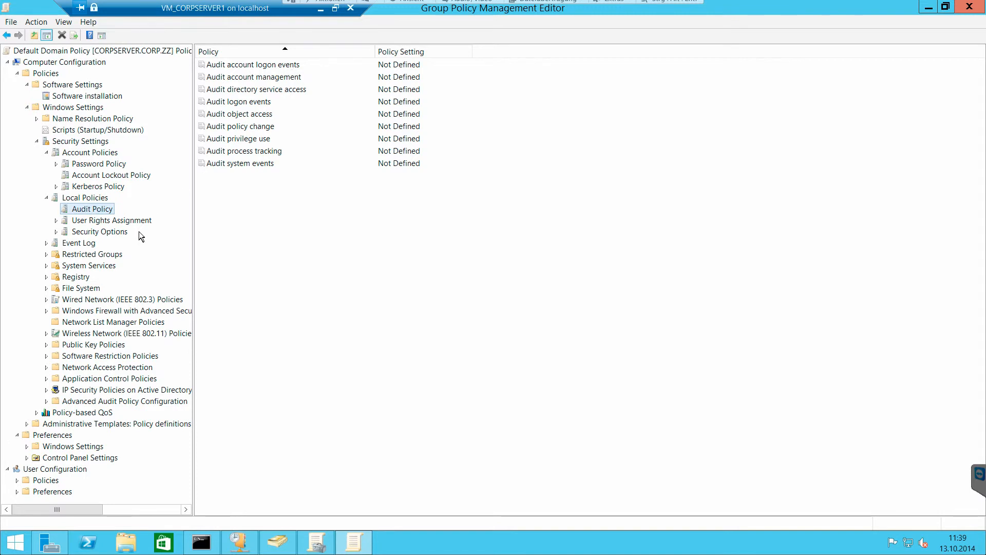
{"action": "left_click", "coordinate": [123, 222]}
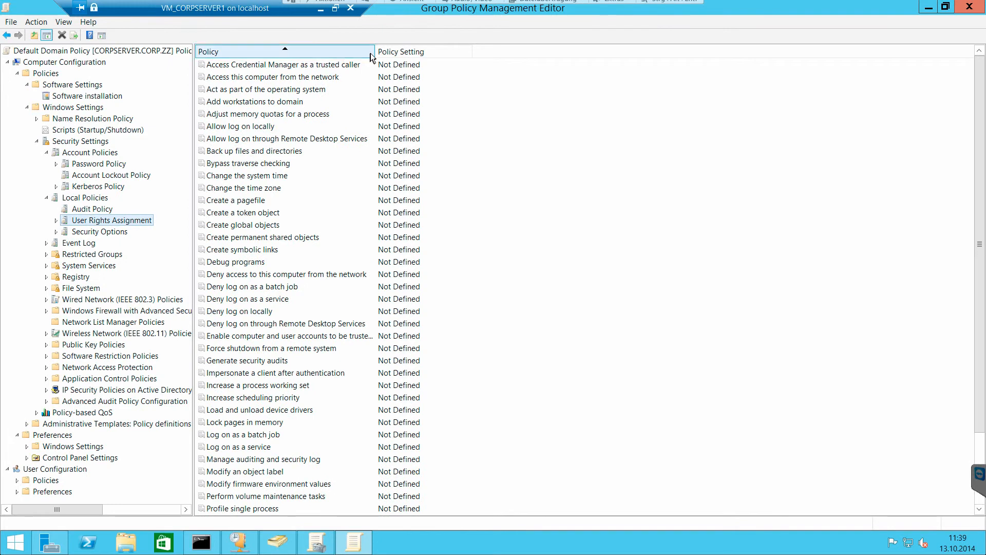
{"action": "left_click_drag", "start_coordinate": [375, 52], "coordinate": [502, 56]}
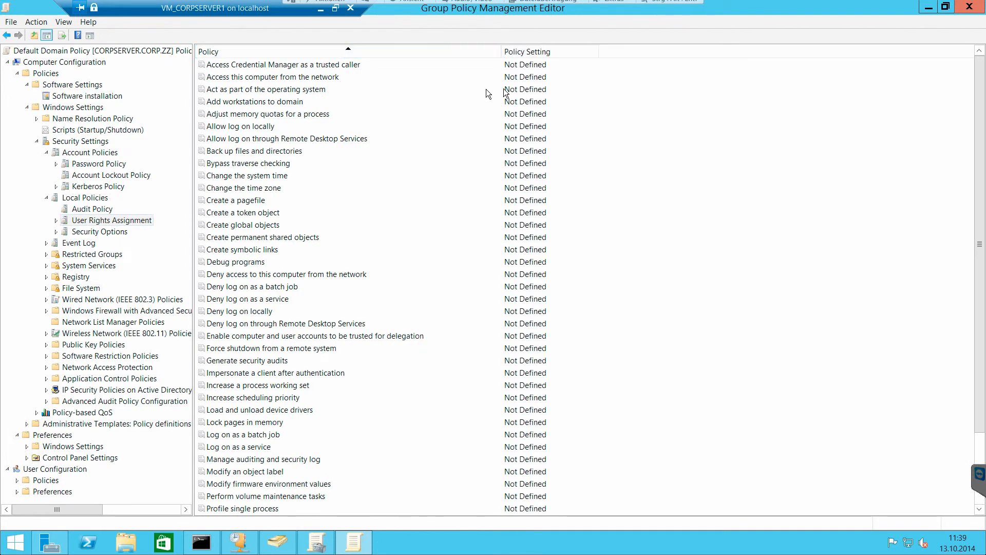
{"action": "left_click_drag", "start_coordinate": [978, 119], "coordinate": [978, 192]}
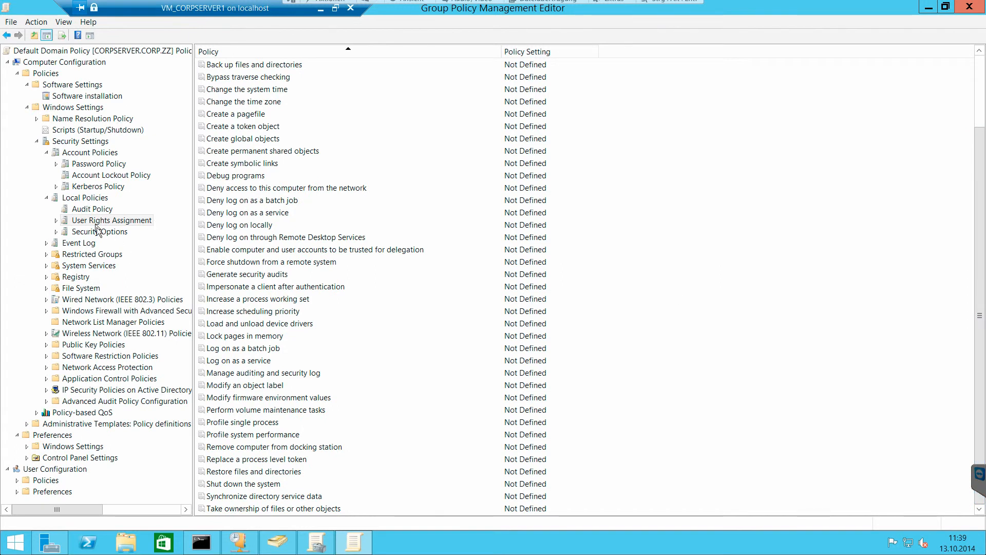
- Examine the Security Options under Local Policies, including blocking Microsoft accounts, the CTRL+ALT+DEL logon requirement and the network security settings
{"action": "left_click", "coordinate": [100, 232]}
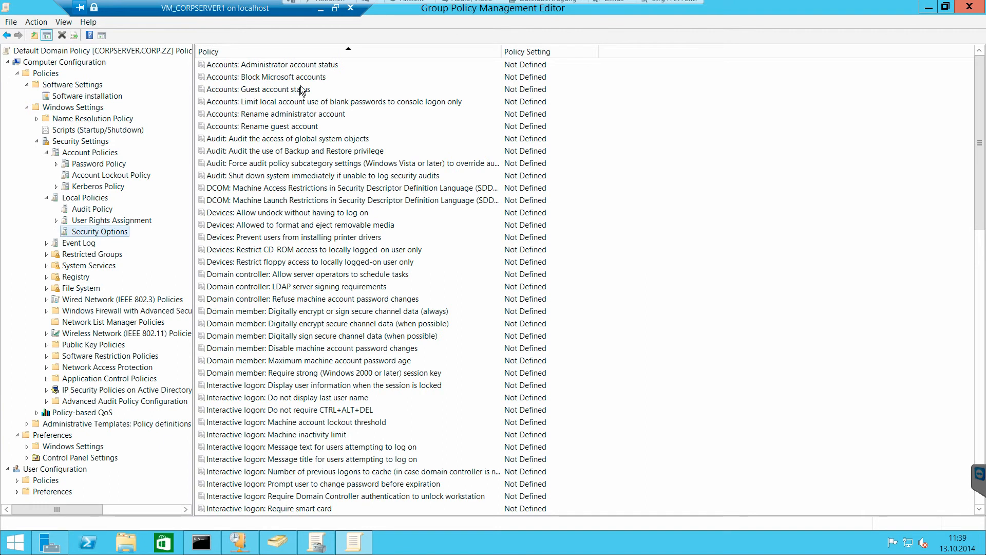
{"action": "left_click", "coordinate": [334, 77]}
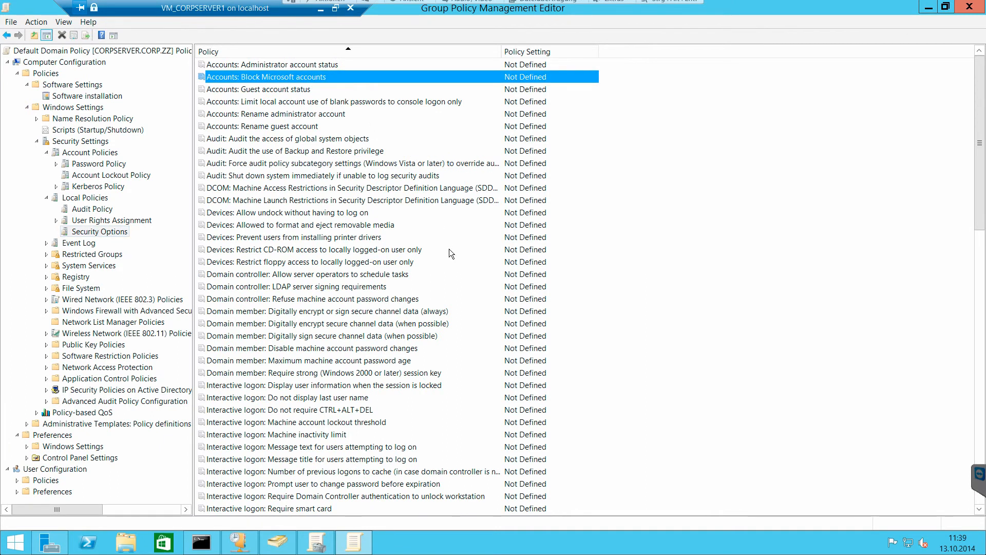
{"action": "scroll", "coordinate": [449, 249], "scroll_direction": "down", "scroll_amount": 6}
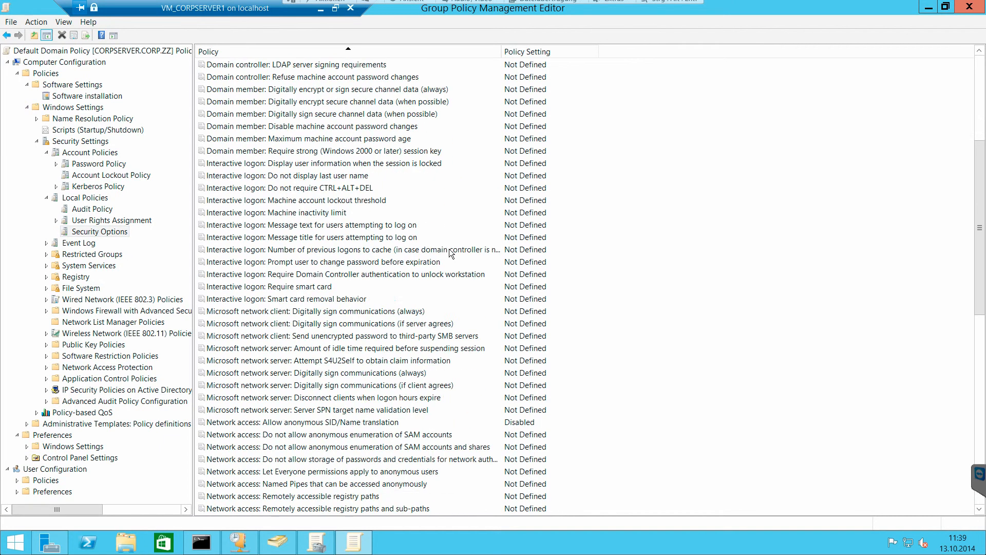
{"action": "left_click", "coordinate": [350, 191]}
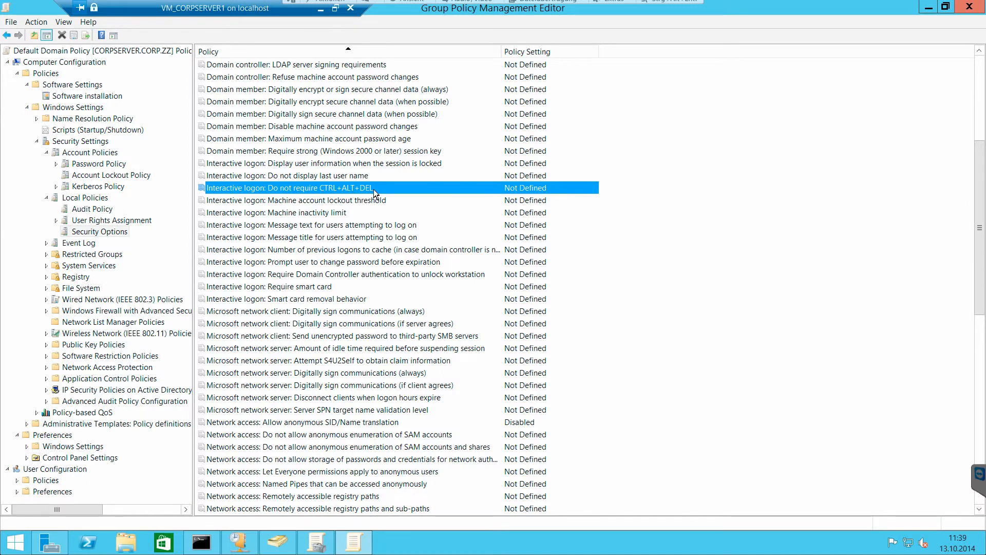
{"action": "scroll", "coordinate": [374, 189], "scroll_direction": "down", "scroll_amount": 3}
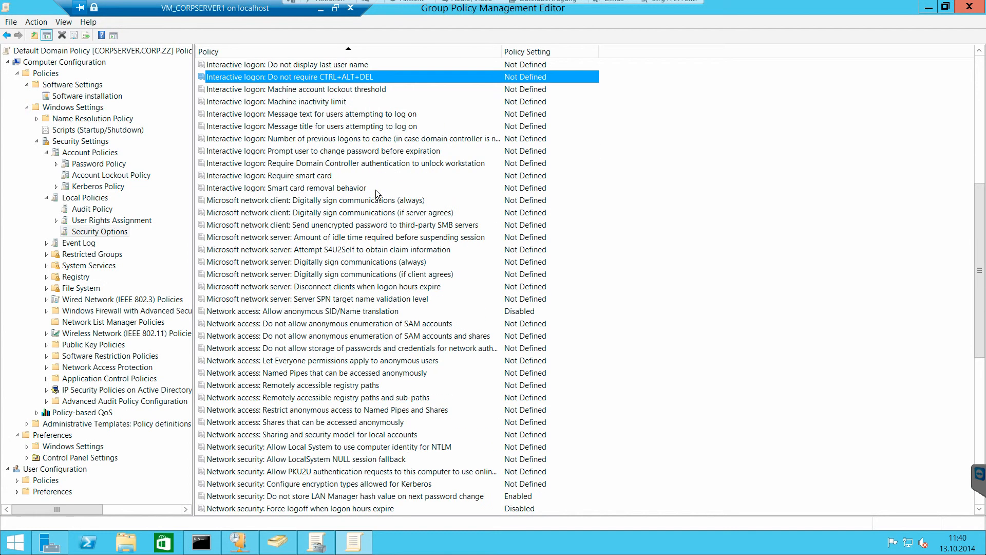
{"action": "scroll", "coordinate": [369, 171], "scroll_direction": "down", "scroll_amount": 10}
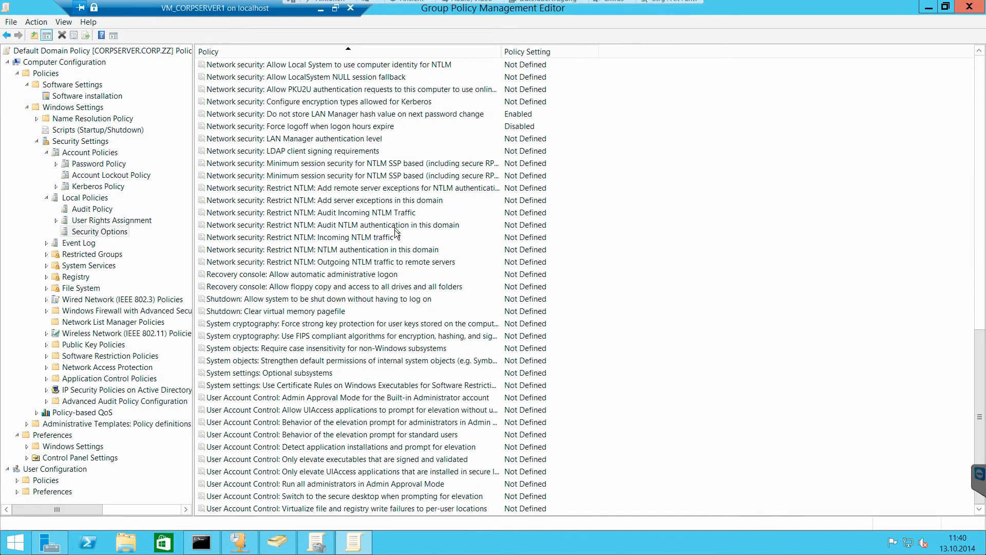
- Review the User Account Control entries in Security Options, plus the Event Log and Restricted Groups policies under Security Settings
{"action": "left_click", "coordinate": [360, 398]}
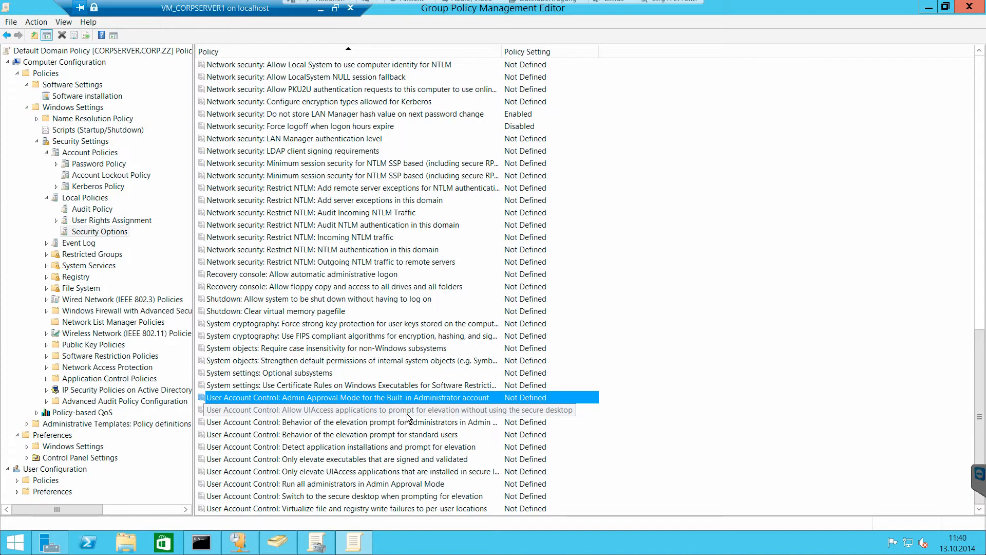
{"action": "left_click", "coordinate": [72, 245]}
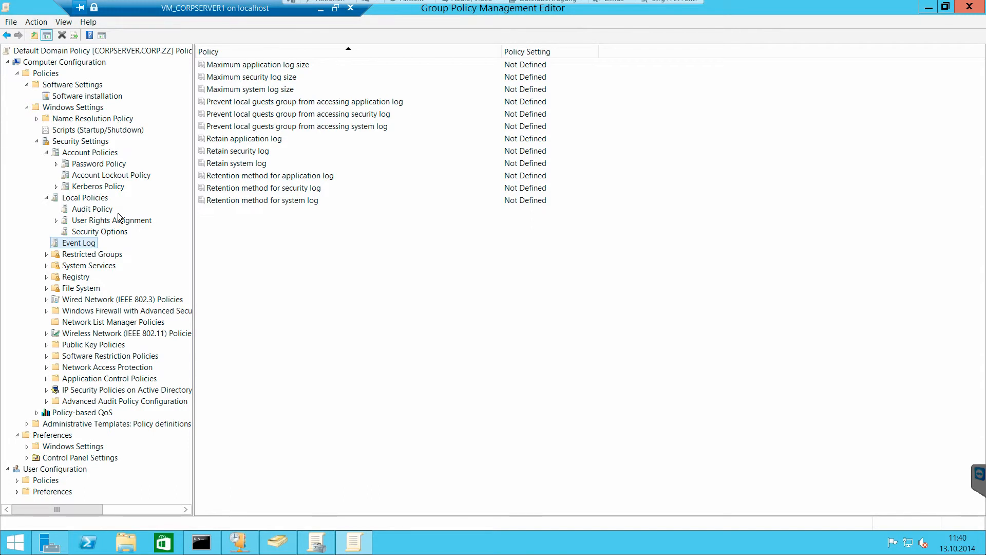
{"action": "left_click", "coordinate": [89, 255]}
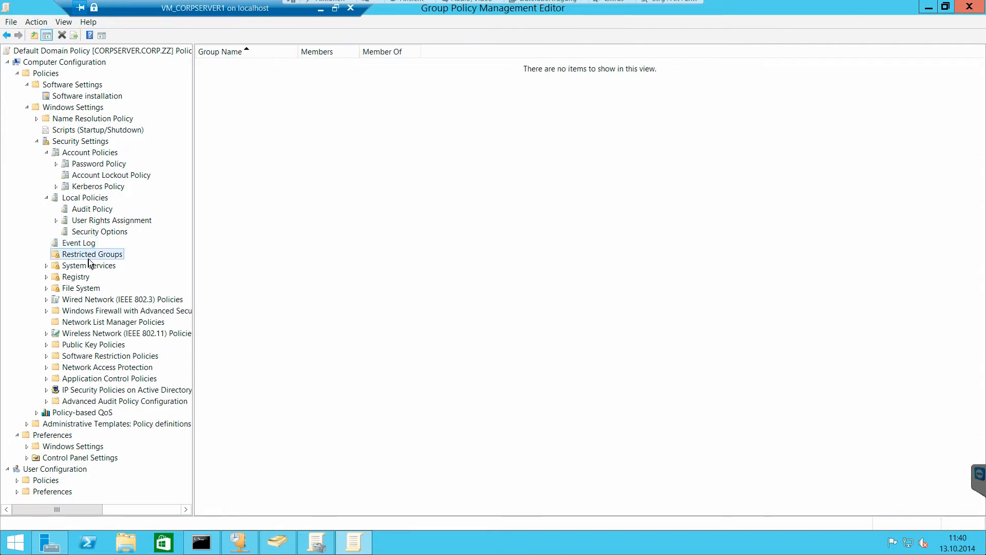
- Review the System Services list with full service names visible, and inspect the Application Identity startup properties without changing them
{"action": "left_click", "coordinate": [97, 267]}
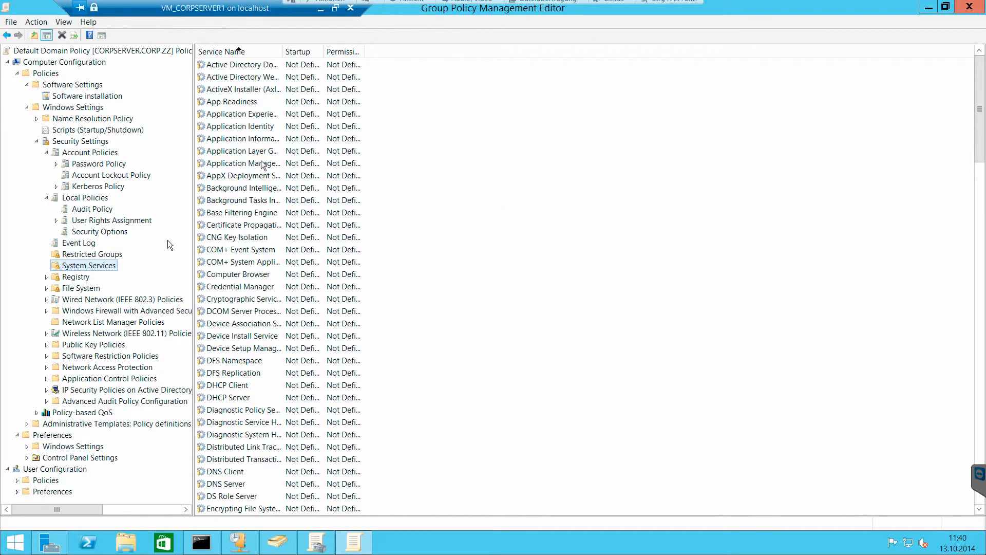
{"action": "left_click_drag", "start_coordinate": [283, 52], "coordinate": [435, 53]}
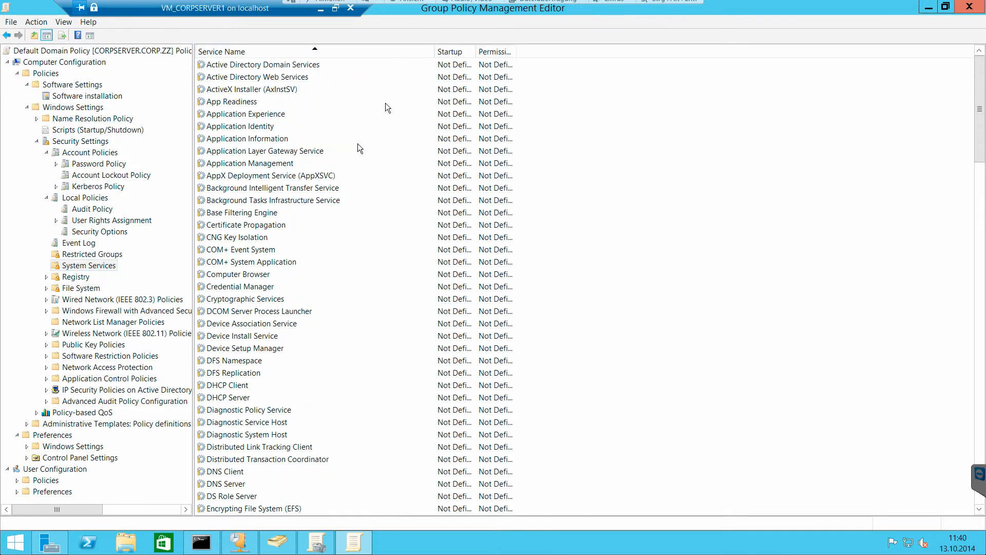
{"action": "double_click", "coordinate": [272, 127]}
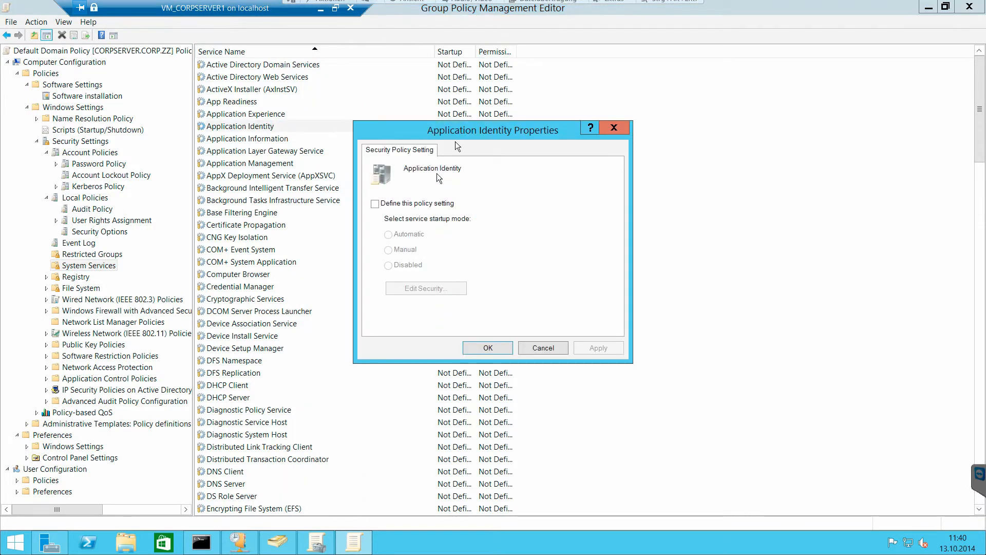
{"action": "left_click", "coordinate": [537, 347]}
- Look through the Registry policies, including the options for adding entries, and the Central Access Policy under File System
{"action": "left_click", "coordinate": [80, 278]}
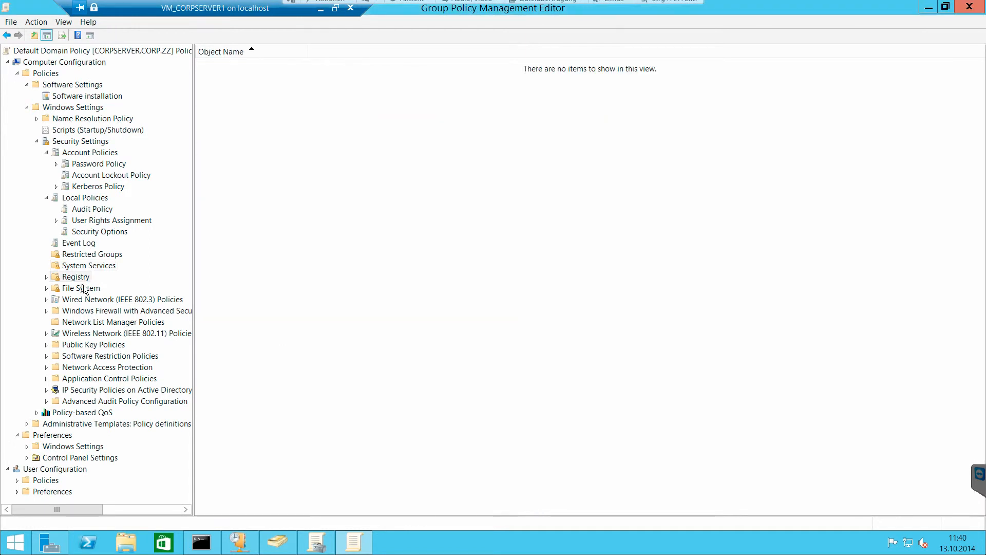
{"action": "right_click", "coordinate": [304, 189]}
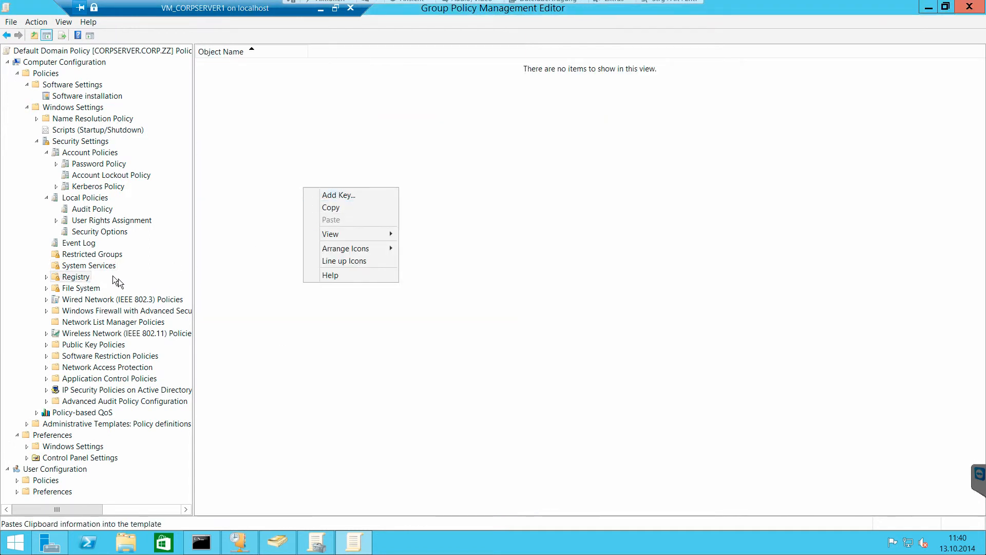
{"action": "double_click", "coordinate": [95, 289]}
{"action": "left_click", "coordinate": [128, 299]}
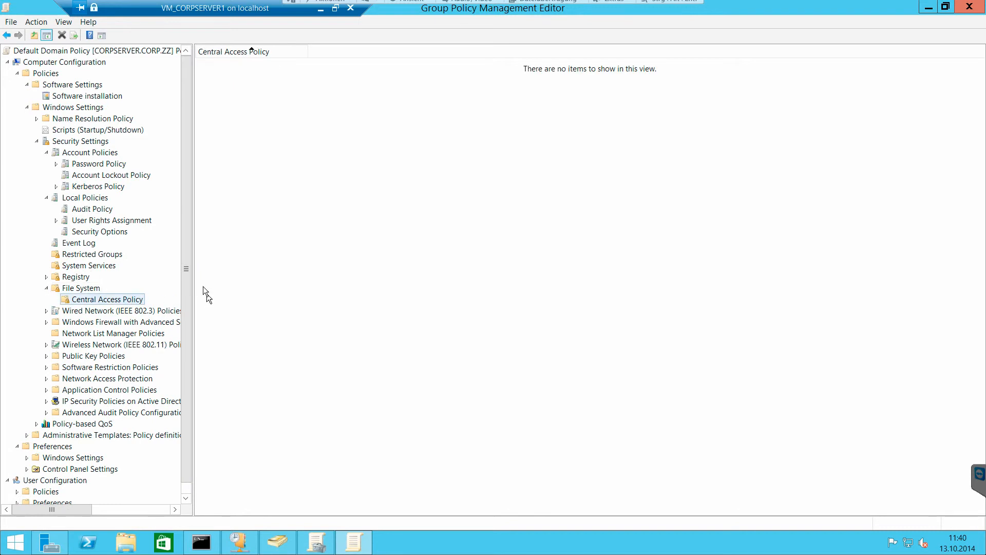
{"action": "left_click_drag", "start_coordinate": [187, 269], "coordinate": [187, 280]}
- Open the Windows Firewall with Advanced Security properties and set the Domain Profile's firewall state to Off
{"action": "left_click", "coordinate": [130, 311]}
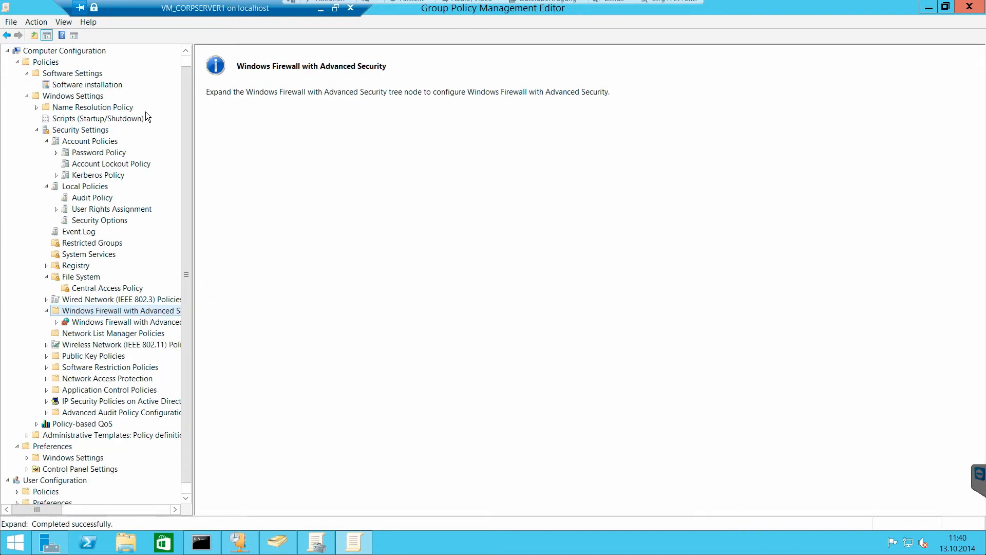
{"action": "left_click", "coordinate": [118, 322]}
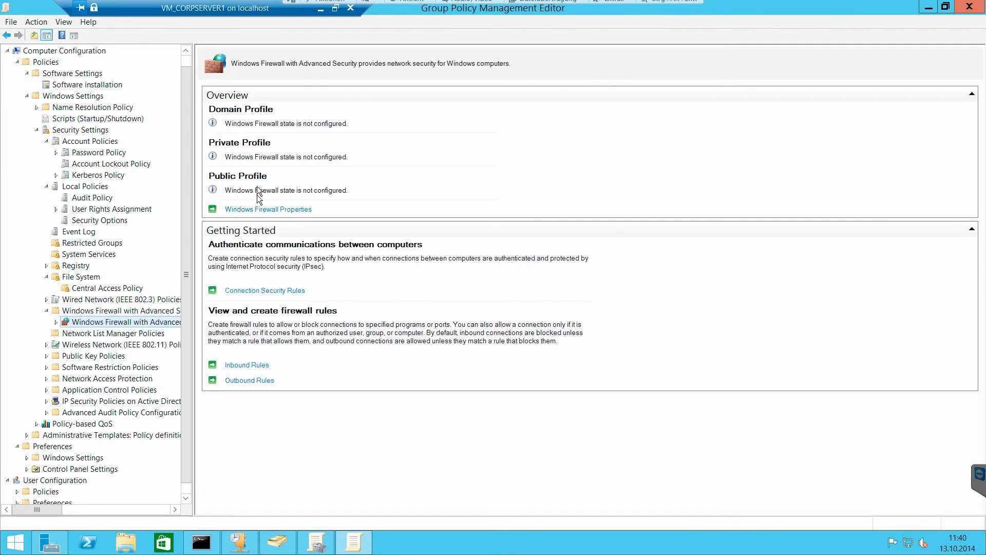
{"action": "left_click", "coordinate": [257, 209]}
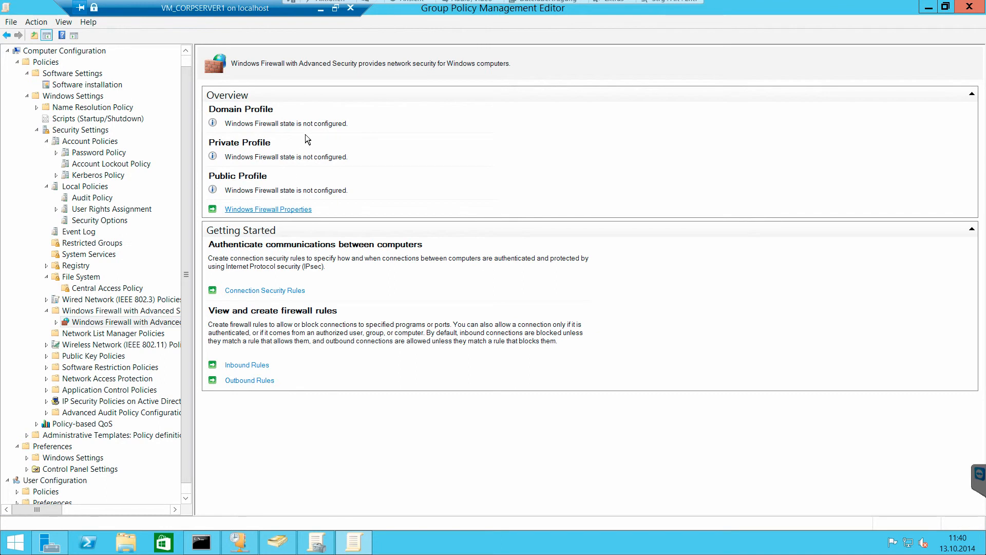
{"action": "left_click", "coordinate": [514, 199]}
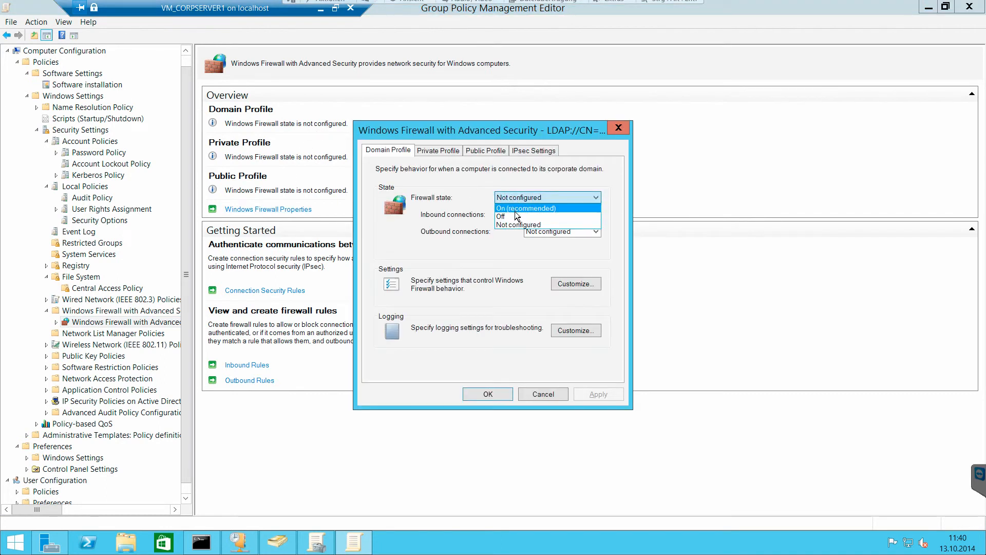
{"action": "left_click", "coordinate": [515, 217]}
- Set the firewall state to Off for the Private Profile and the Public Profile, and apply the firewall properties
{"action": "left_click", "coordinate": [438, 151]}
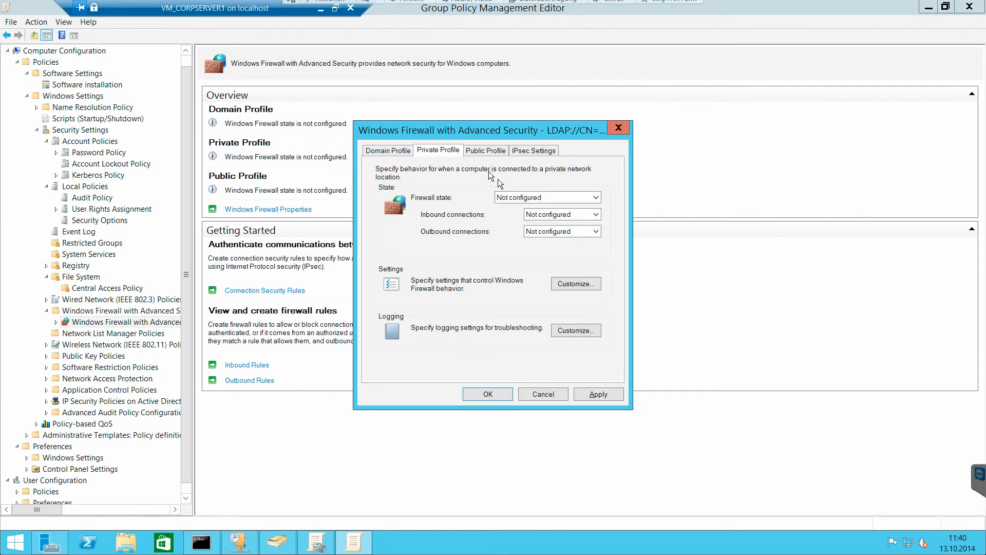
{"action": "left_click", "coordinate": [514, 197]}
{"action": "left_click", "coordinate": [513, 216]}
{"action": "left_click", "coordinate": [601, 395]}
{"action": "left_click", "coordinate": [502, 152]}
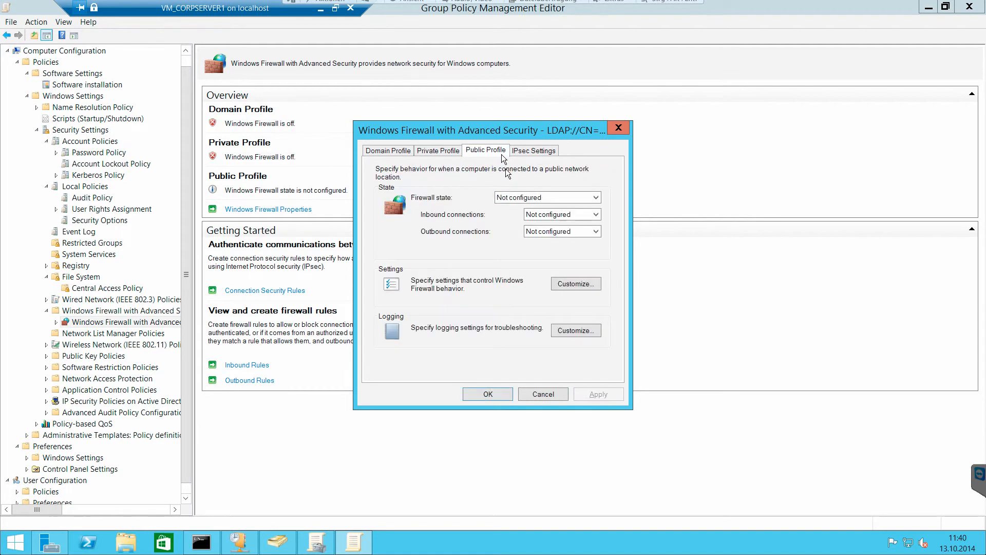
{"action": "left_click", "coordinate": [514, 197]}
{"action": "left_click", "coordinate": [513, 216]}
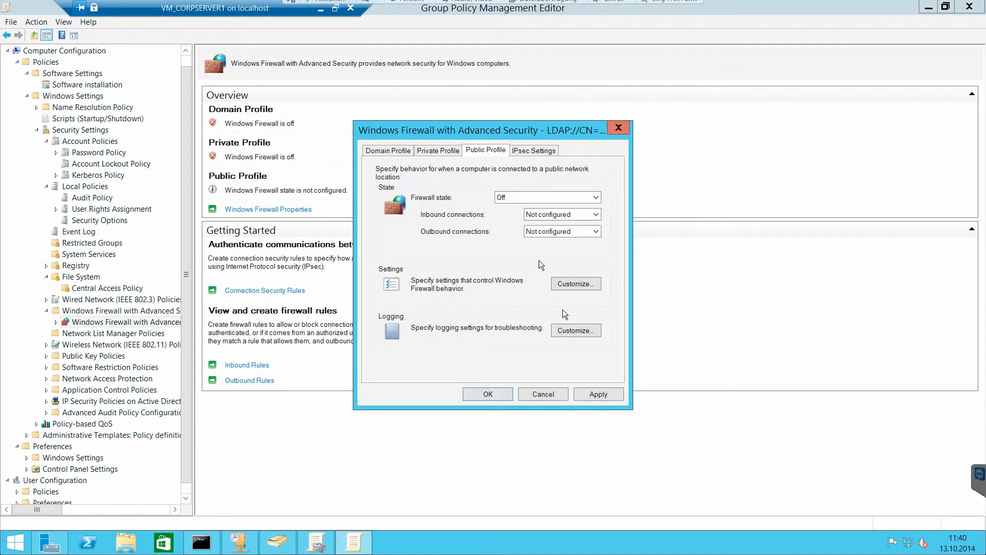
{"action": "left_click", "coordinate": [489, 394]}
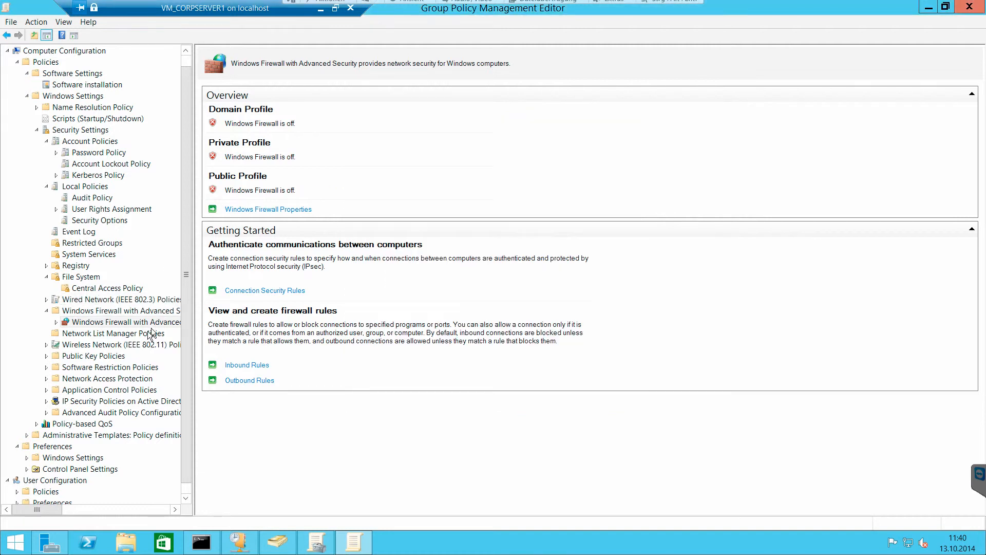
- Browse the computer Administrative Templates in a widened tree, reviewing Control Panel with its Regional and Language Options and User Accounts
{"action": "left_click_drag", "start_coordinate": [183, 403], "coordinate": [186, 420]}
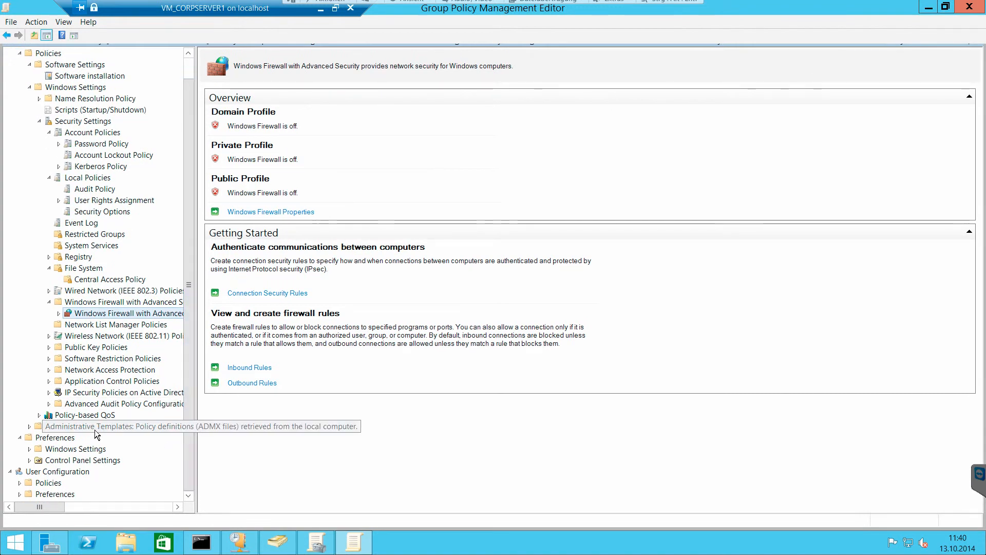
{"action": "double_click", "coordinate": [94, 430]}
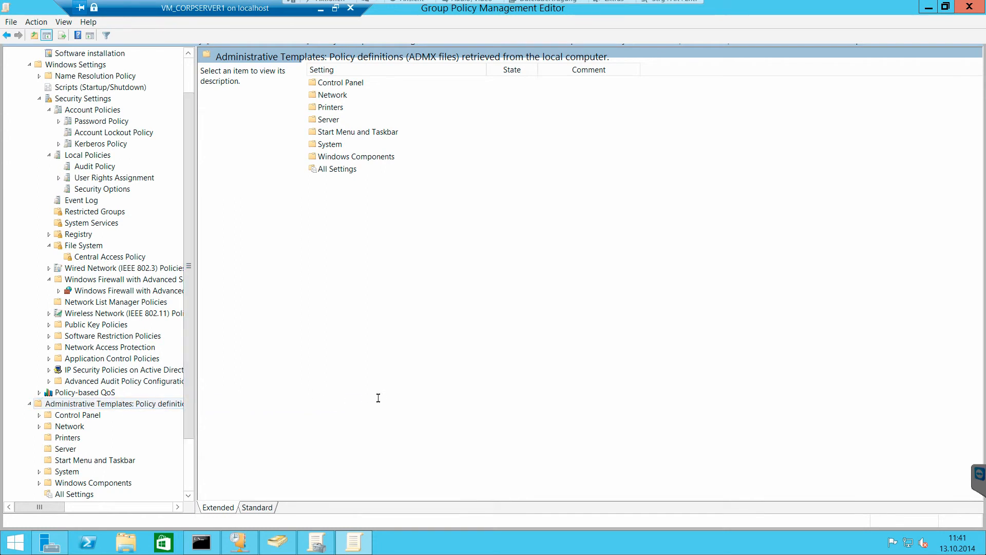
{"action": "left_click_drag", "start_coordinate": [196, 370], "coordinate": [349, 371]}
{"action": "double_click", "coordinate": [103, 415]}
{"action": "scroll", "coordinate": [119, 415], "scroll_direction": "down", "scroll_amount": 3}
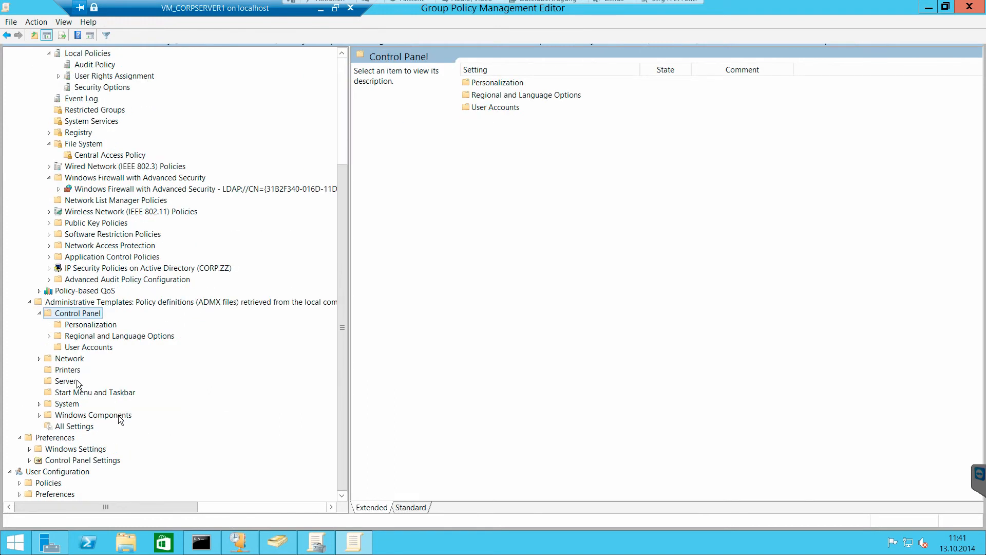
{"action": "double_click", "coordinate": [73, 334]}
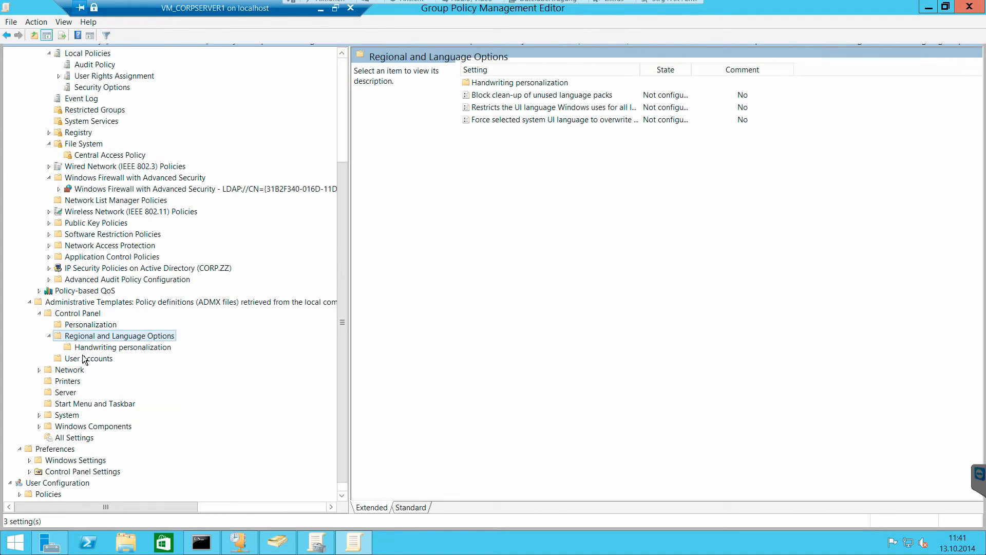
{"action": "left_click", "coordinate": [88, 358]}
- Review the Network templates including DNS Client, plus the Printers, Server, and Start Menu and Taskbar settings
{"action": "double_click", "coordinate": [74, 369]}
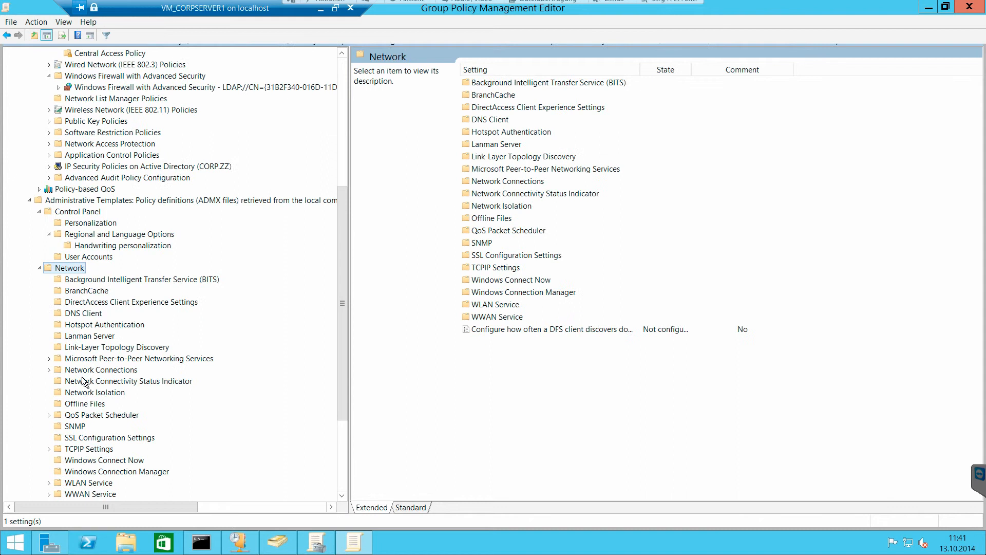
{"action": "left_click", "coordinate": [82, 313]}
{"action": "scroll", "coordinate": [101, 356], "scroll_direction": "down", "scroll_amount": 4}
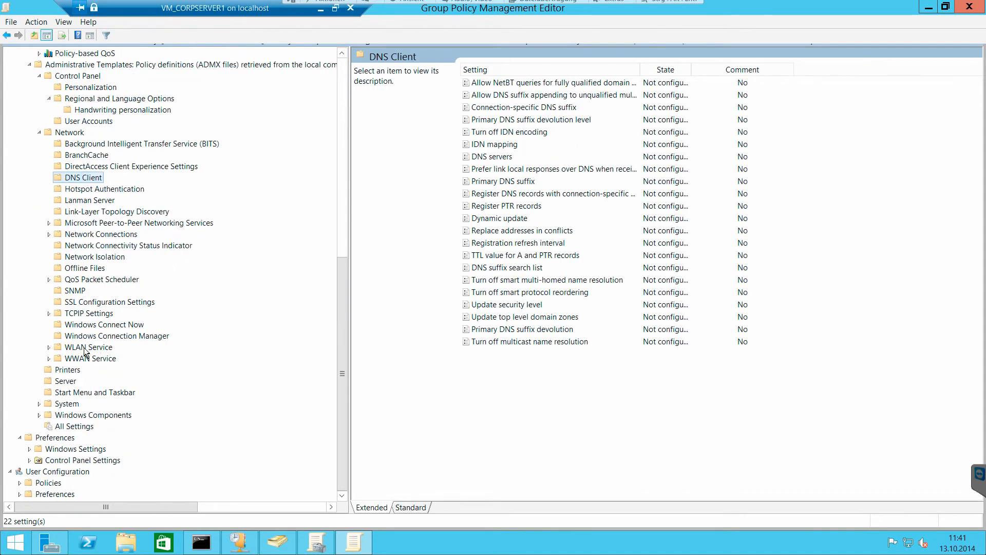
{"action": "left_click", "coordinate": [67, 373]}
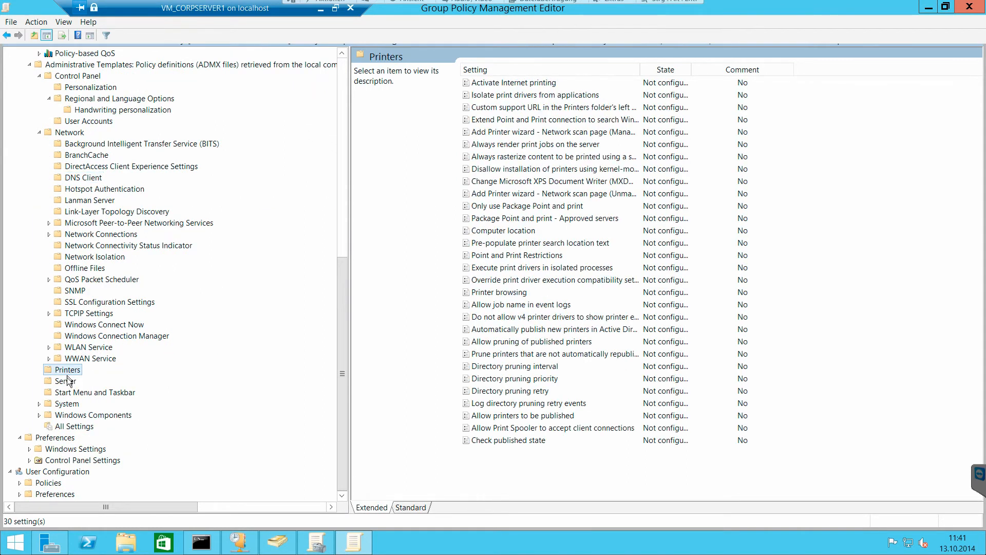
{"action": "left_click", "coordinate": [66, 381]}
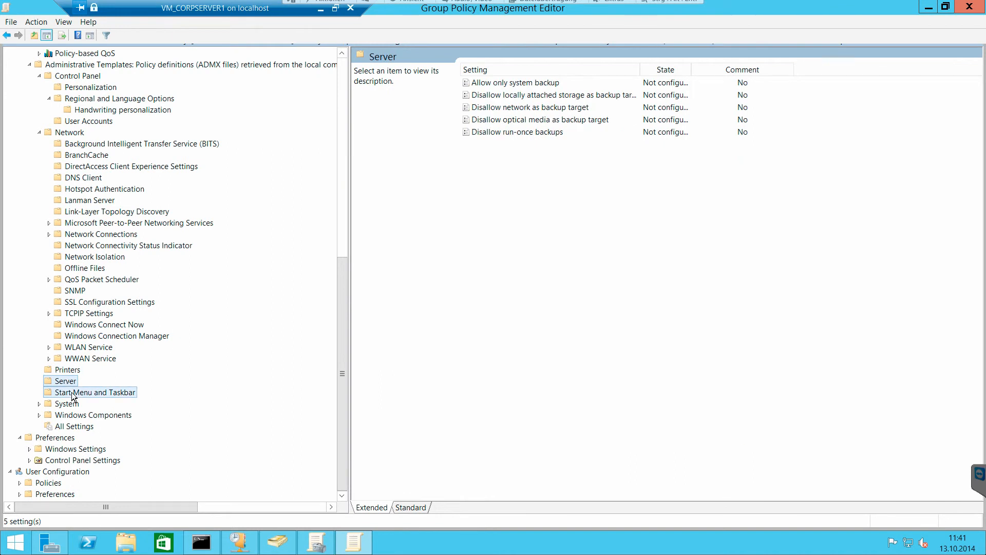
{"action": "left_click", "coordinate": [74, 395]}
- Browse the System category of the Administrative Templates and view its Driver Installation settings
{"action": "double_click", "coordinate": [66, 404]}
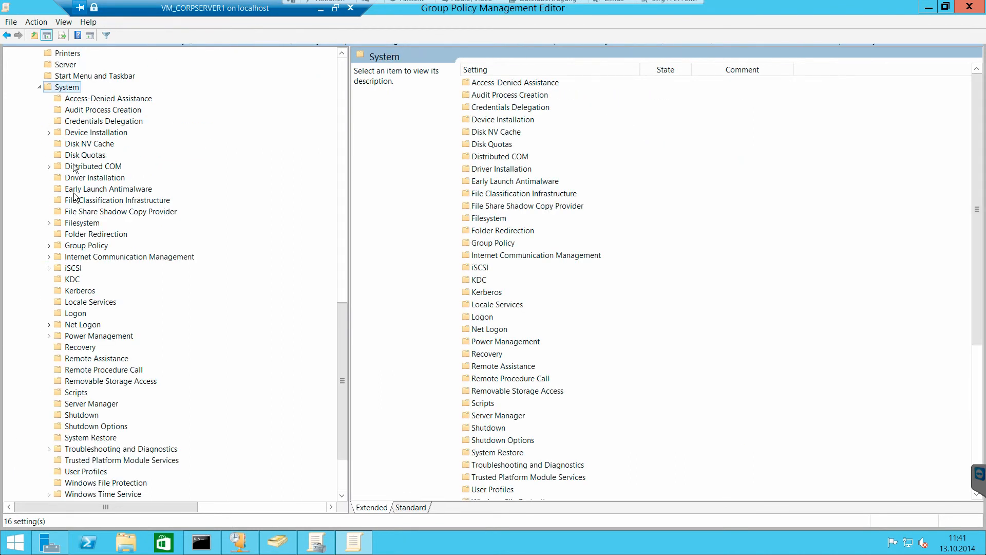
{"action": "scroll", "coordinate": [102, 267], "scroll_direction": "down", "scroll_amount": 3}
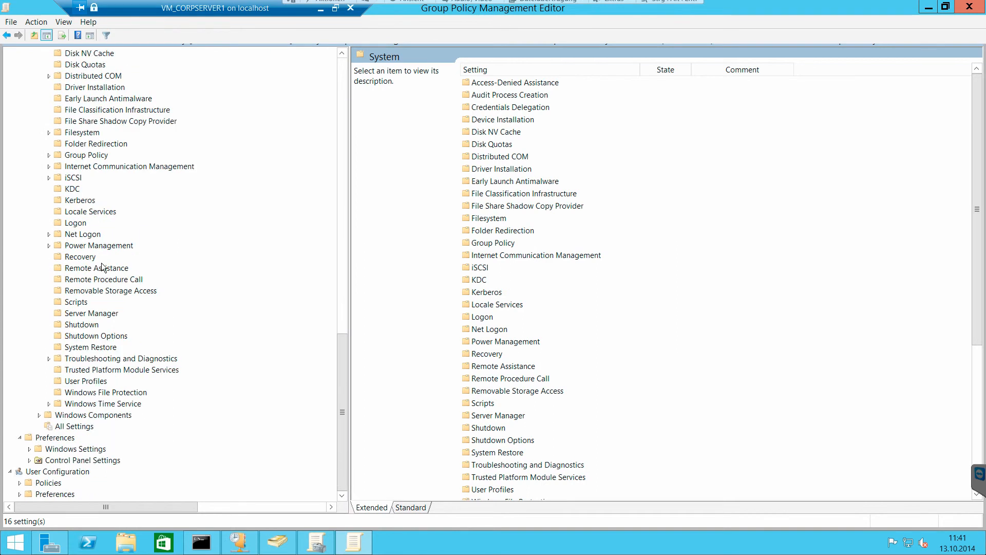
{"action": "scroll", "coordinate": [113, 314], "scroll_direction": "up", "scroll_amount": 1}
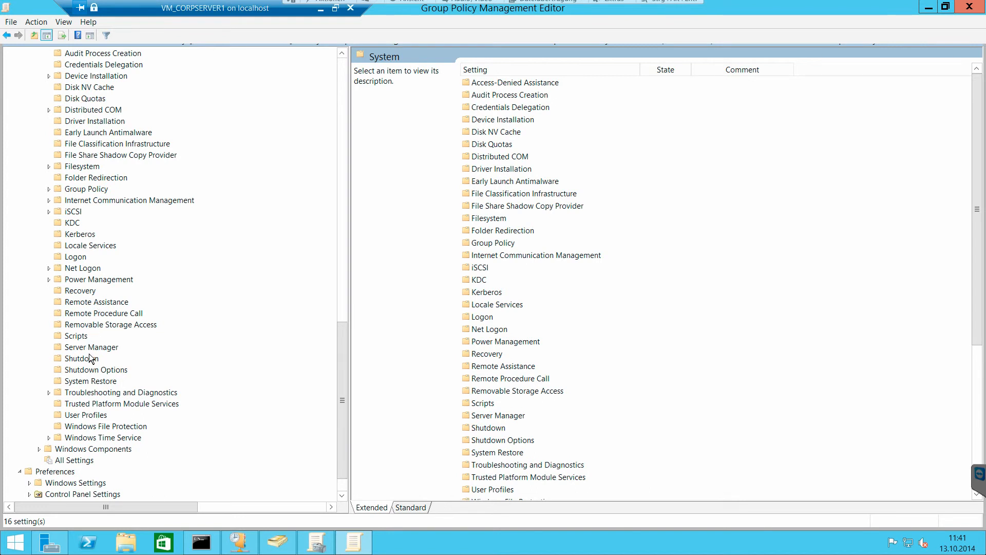
{"action": "left_click", "coordinate": [112, 122]}
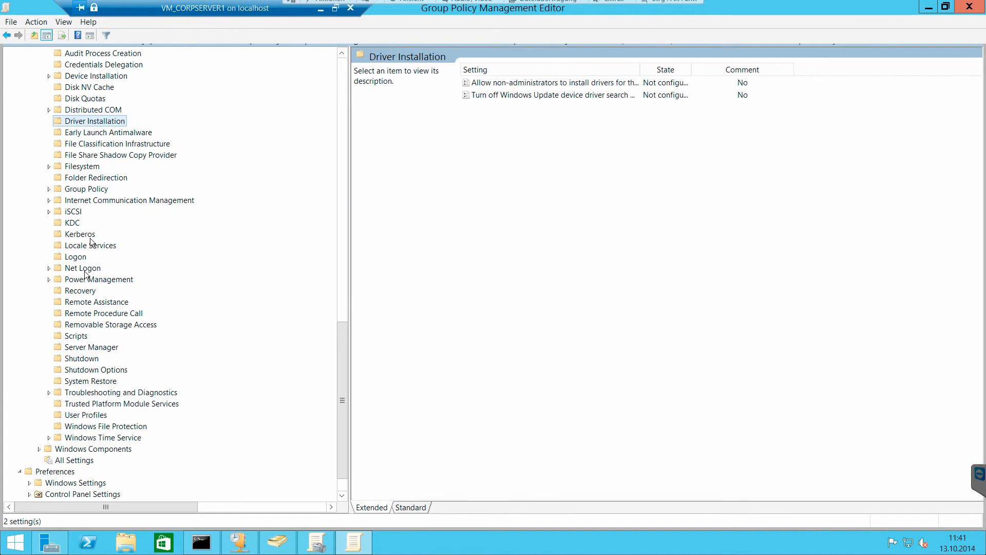
- Examine BitLocker Drive Encryption and Internet Explorer under Windows Components, sorting the Internet Explorer settings by name and reading the Customize user agent string description
{"action": "double_click", "coordinate": [82, 450]}
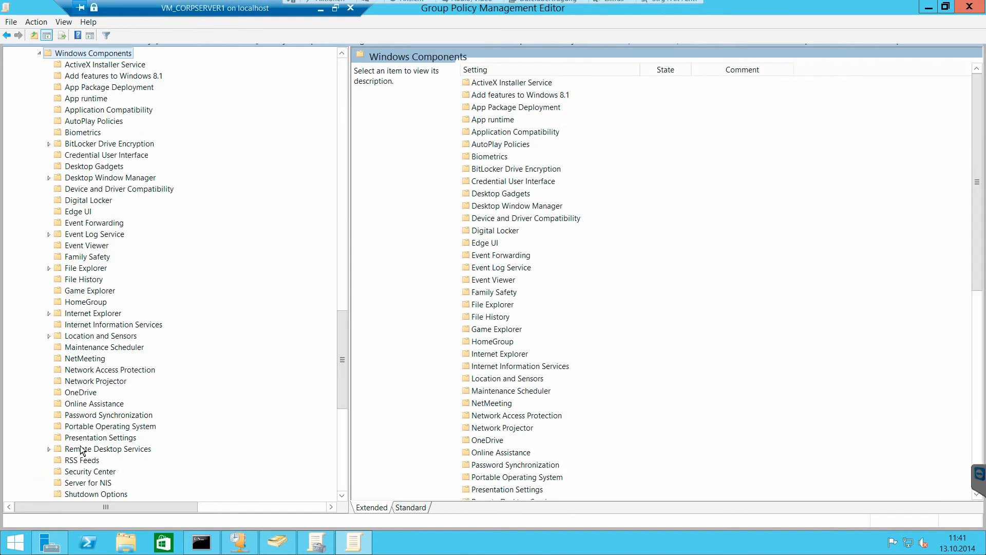
{"action": "double_click", "coordinate": [88, 144]}
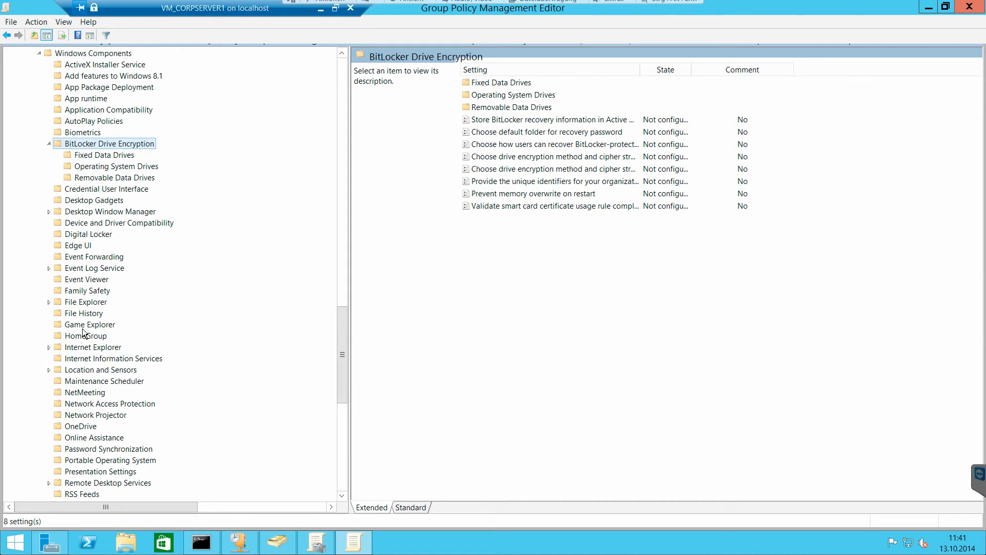
{"action": "double_click", "coordinate": [88, 347]}
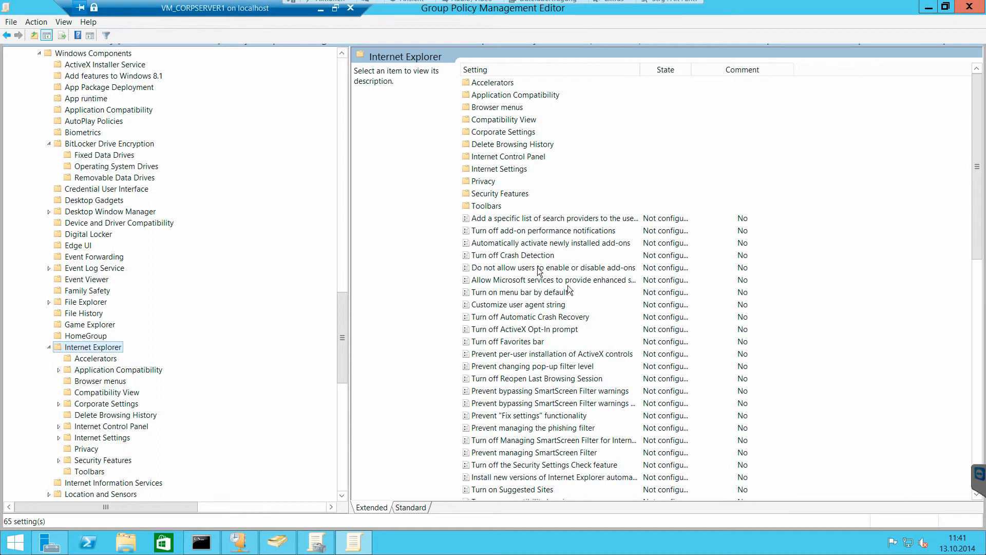
{"action": "left_click", "coordinate": [556, 67]}
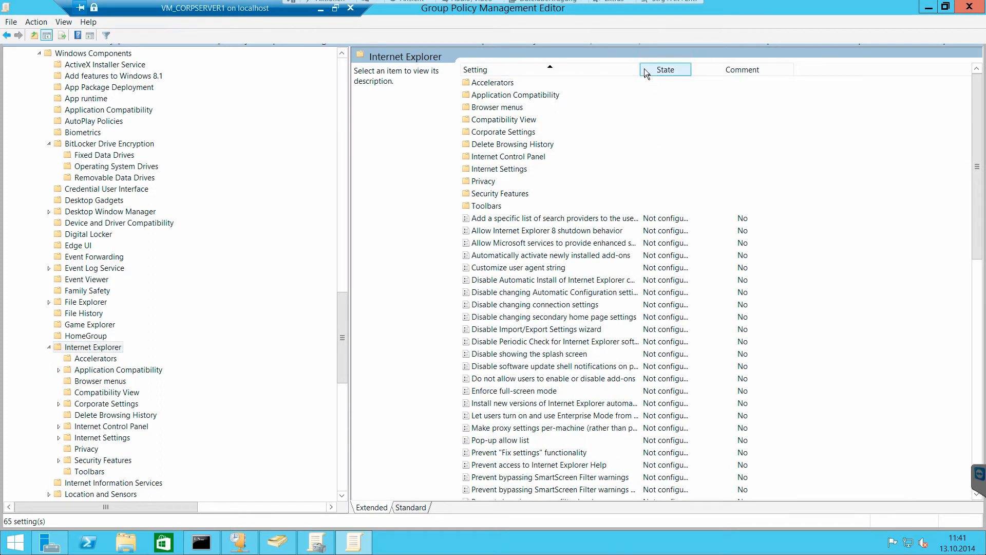
{"action": "left_click_drag", "start_coordinate": [642, 69], "coordinate": [751, 70]}
{"action": "left_click", "coordinate": [591, 268]}
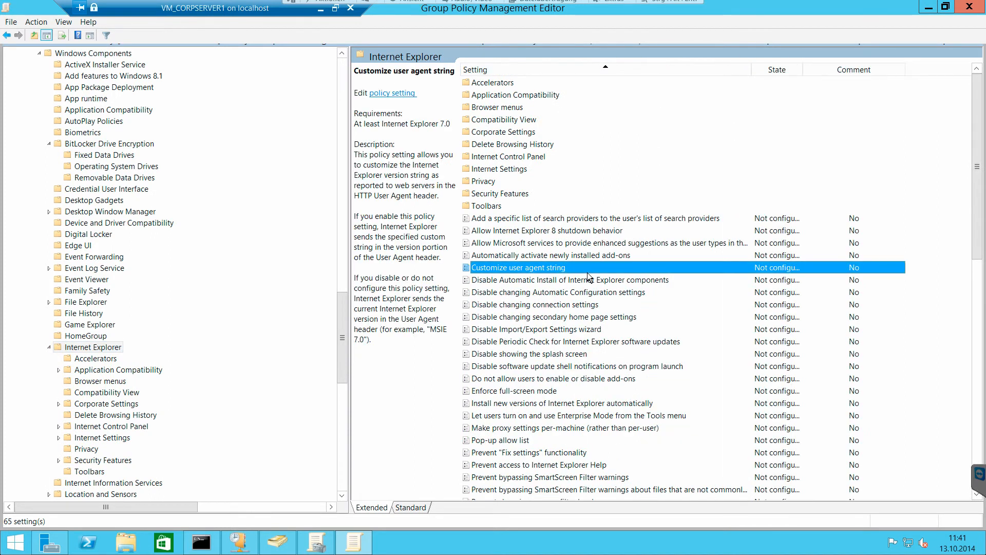
{"action": "scroll", "coordinate": [561, 354], "scroll_direction": "down", "scroll_amount": 11}
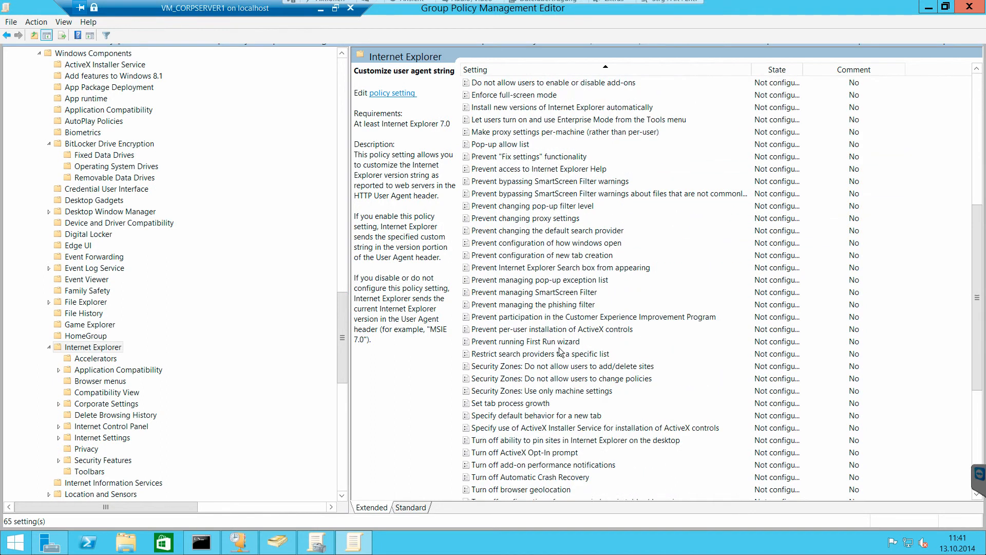
- Look through the remaining Internet Explorer settings and view the OneDrive settings under Windows Components
{"action": "scroll", "coordinate": [561, 353], "scroll_direction": "down", "scroll_amount": 3}
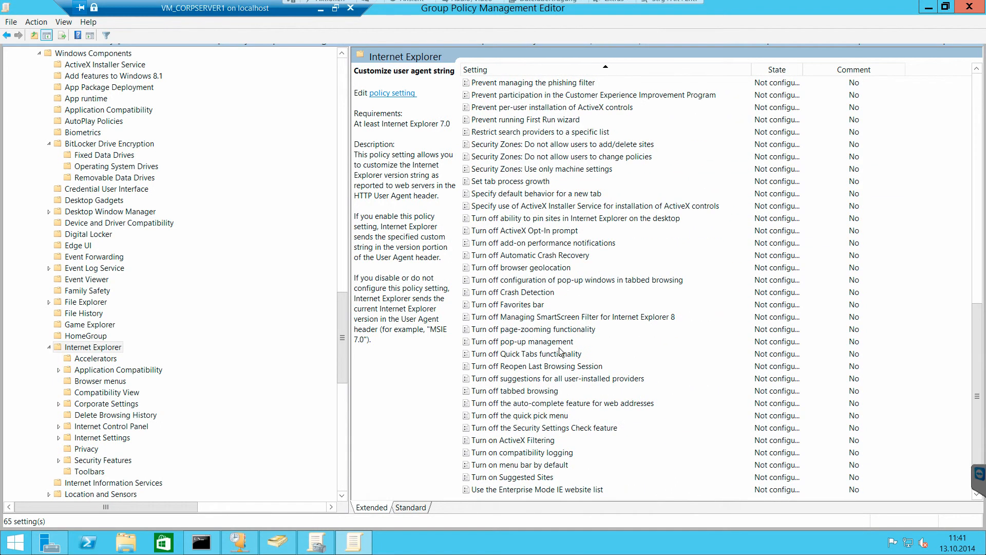
{"action": "scroll", "coordinate": [561, 353], "scroll_direction": "up", "scroll_amount": 14}
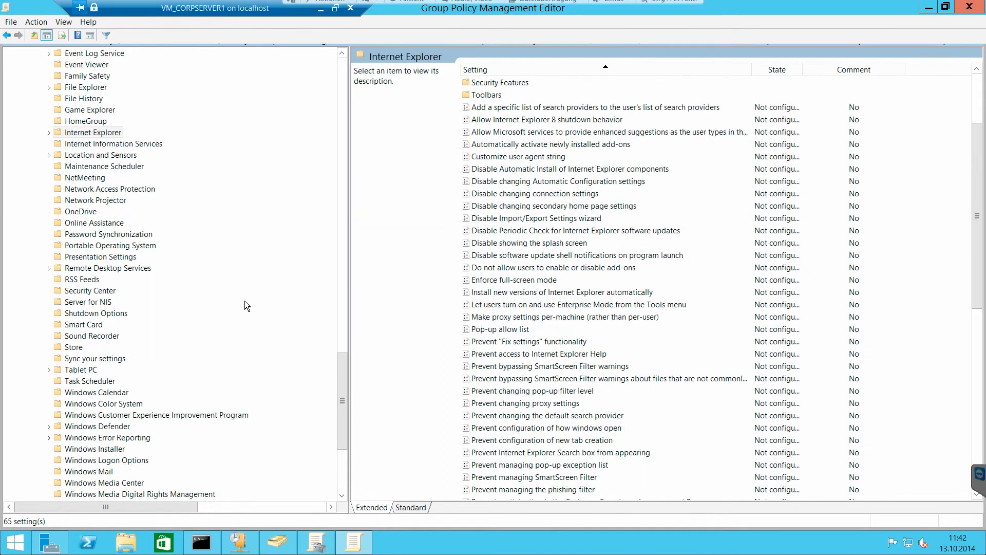
{"action": "left_click", "coordinate": [95, 212]}
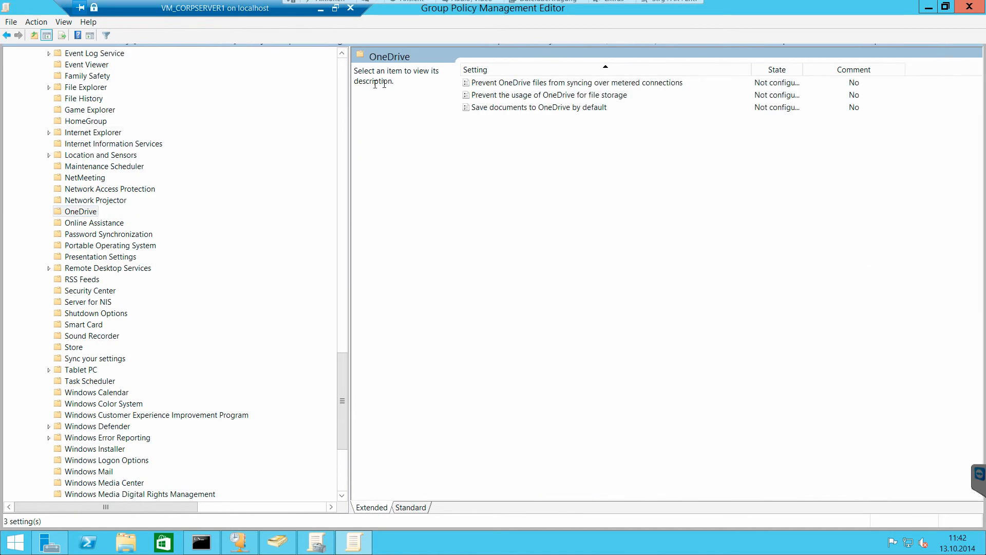
- Expand Windows Defender, open the Windows Update settings with widened Setting and State columns, and read the Automatic Updates detection frequency description
{"action": "left_click_drag", "start_coordinate": [344, 395], "coordinate": [343, 427]}
{"action": "double_click", "coordinate": [81, 349]}
{"action": "left_click", "coordinate": [113, 486]}
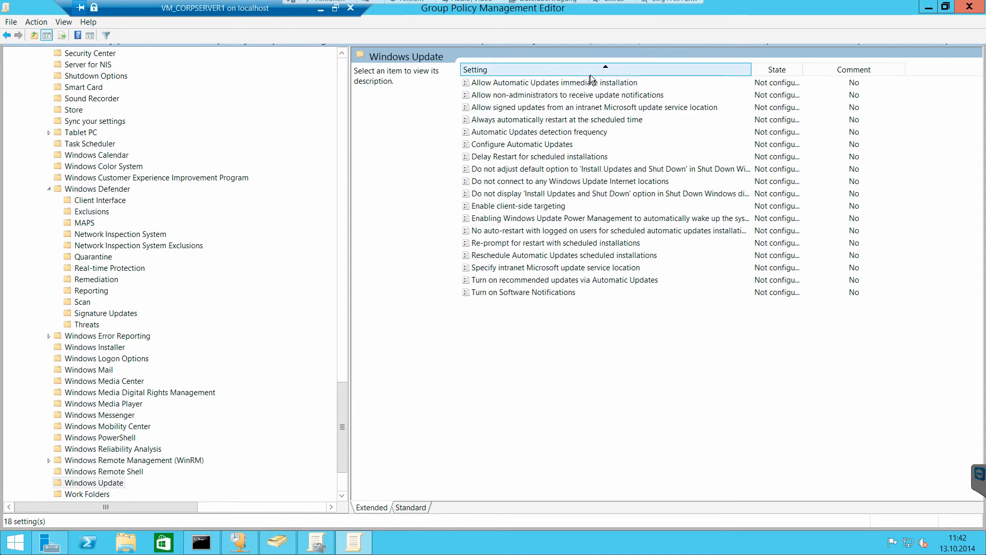
{"action": "left_click_drag", "start_coordinate": [750, 72], "coordinate": [784, 71]}
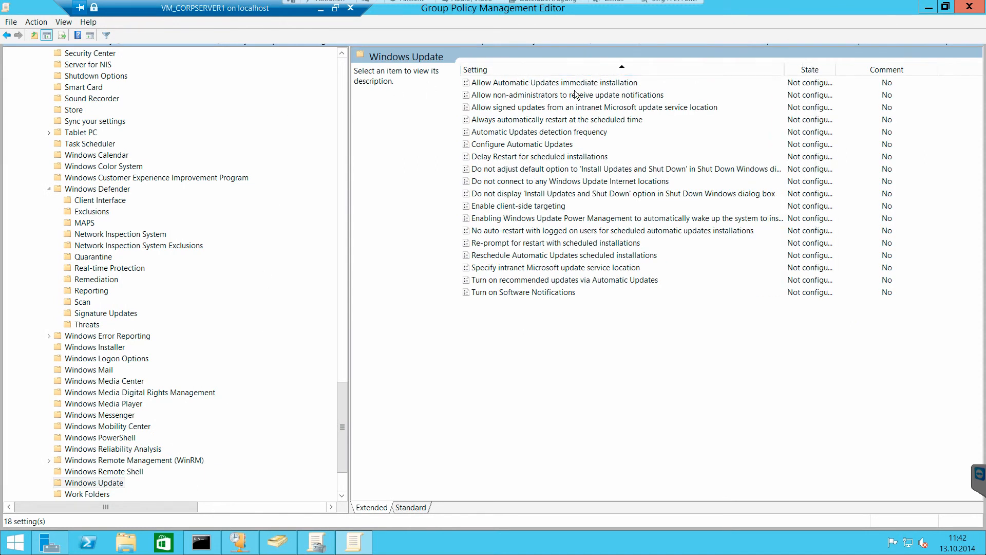
{"action": "left_click", "coordinate": [546, 135]}
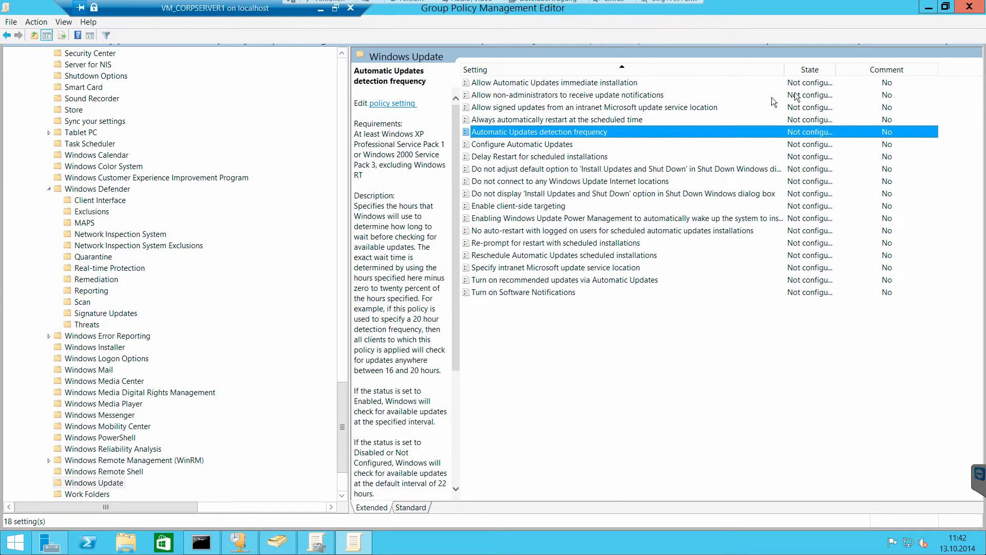
{"action": "left_click_drag", "start_coordinate": [779, 73], "coordinate": [794, 74]}
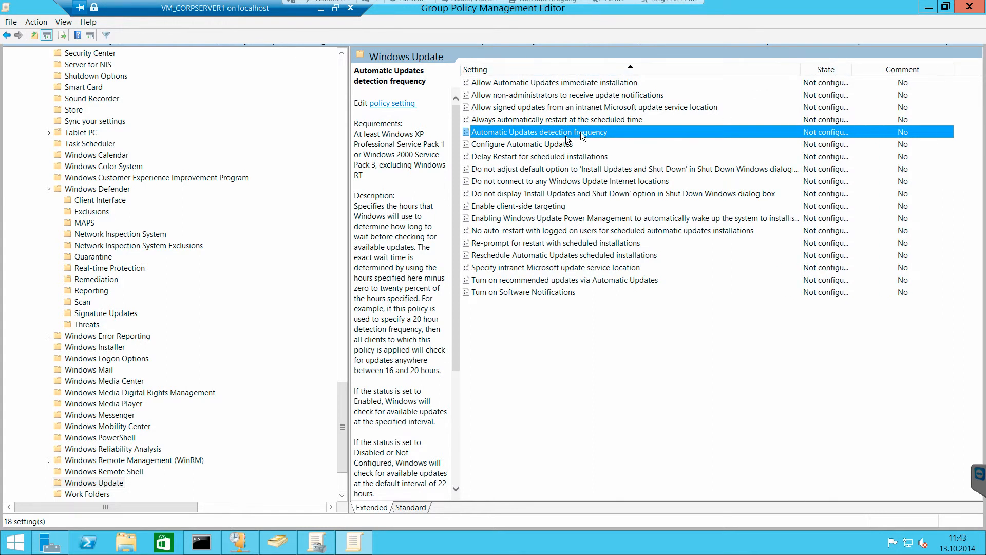
{"action": "double_click", "coordinate": [852, 70]}
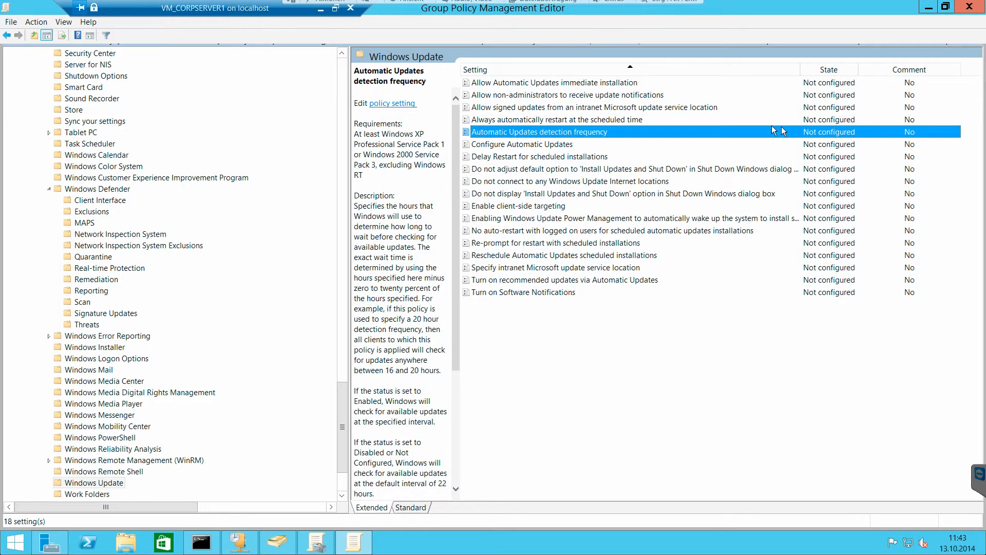
- Try enabling the Automatic Updates detection frequency policy to see its interval option, discarding the change
{"action": "double_click", "coordinate": [618, 130]}
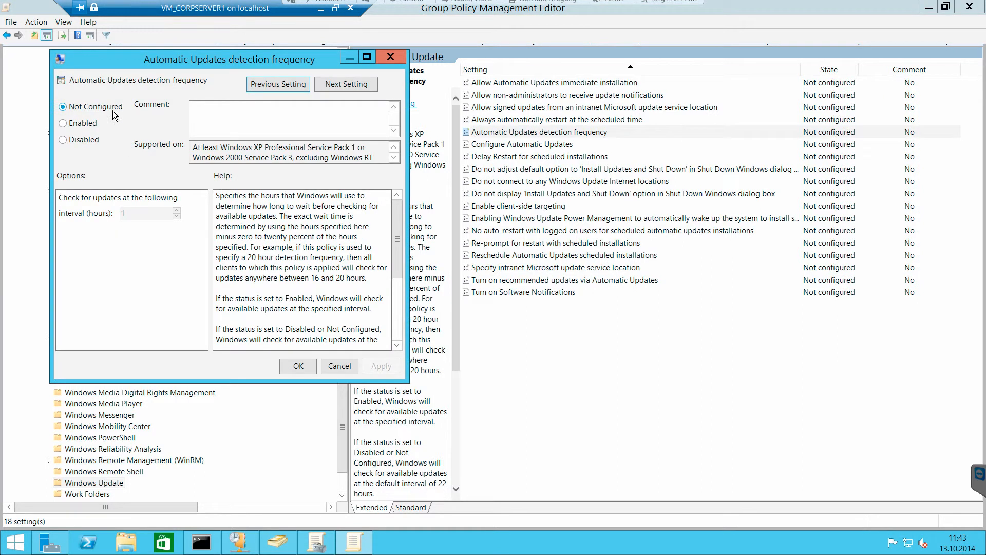
{"action": "left_click", "coordinate": [87, 123]}
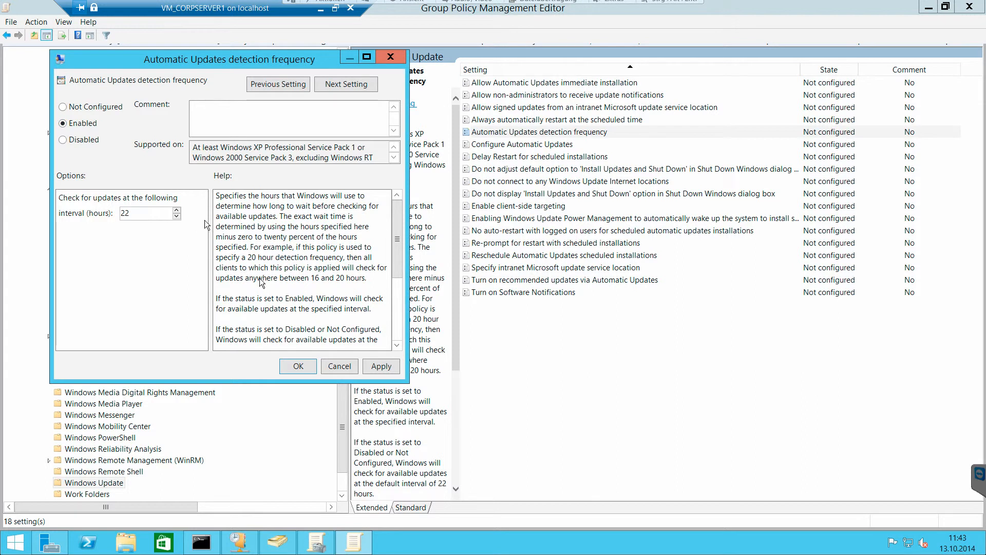
{"action": "left_click", "coordinate": [339, 366]}
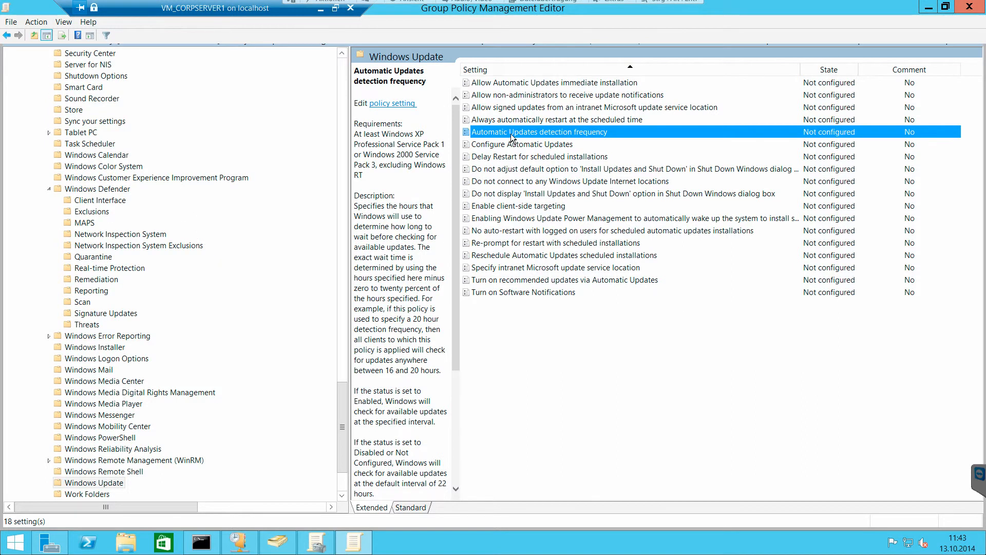
- Enable the Configure Automatic Updates policy in an enlarged dialog, with automatic updating set to 2 - Notify for download and notify for install
{"action": "double_click", "coordinate": [515, 145]}
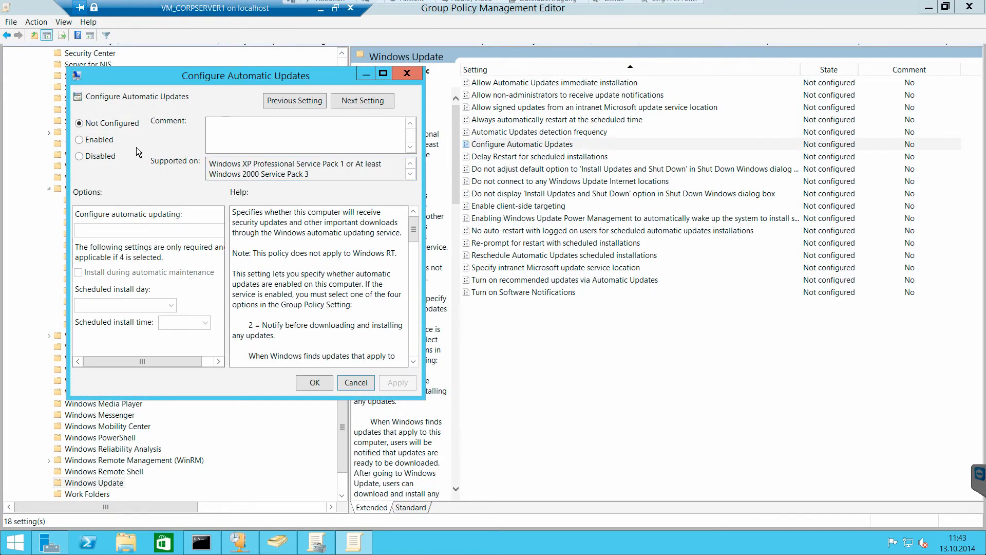
{"action": "left_click", "coordinate": [98, 140]}
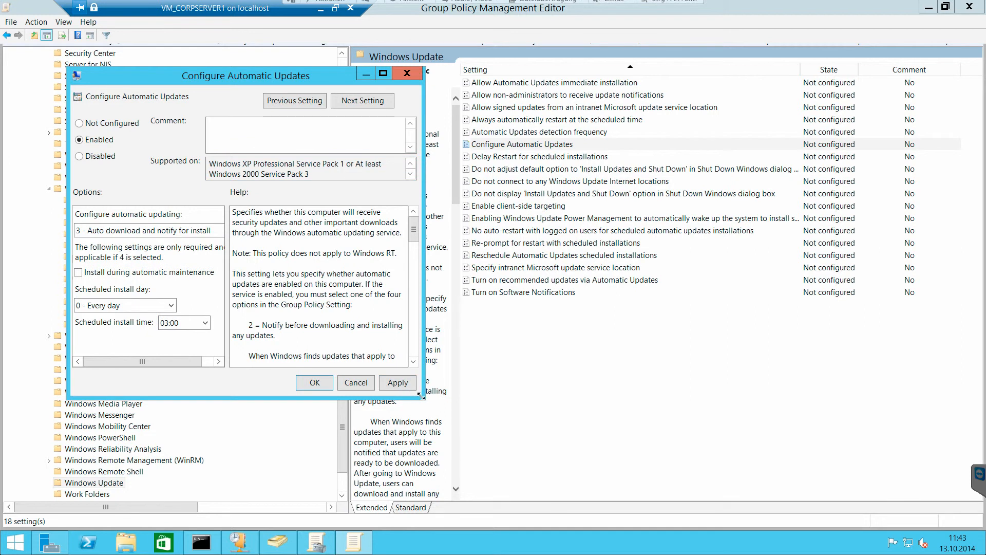
{"action": "left_click_drag", "start_coordinate": [434, 403], "coordinate": [667, 500]}
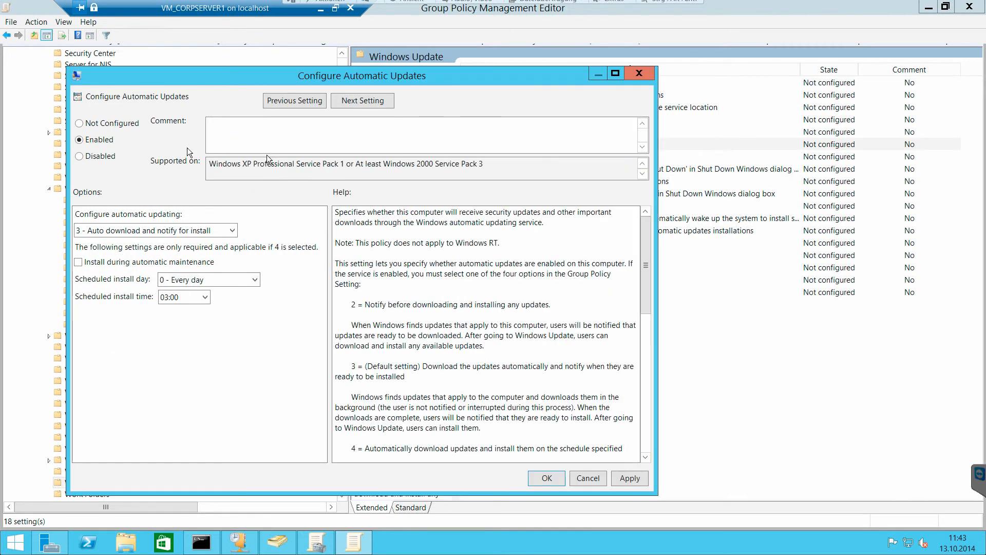
{"action": "left_click", "coordinate": [213, 233]}
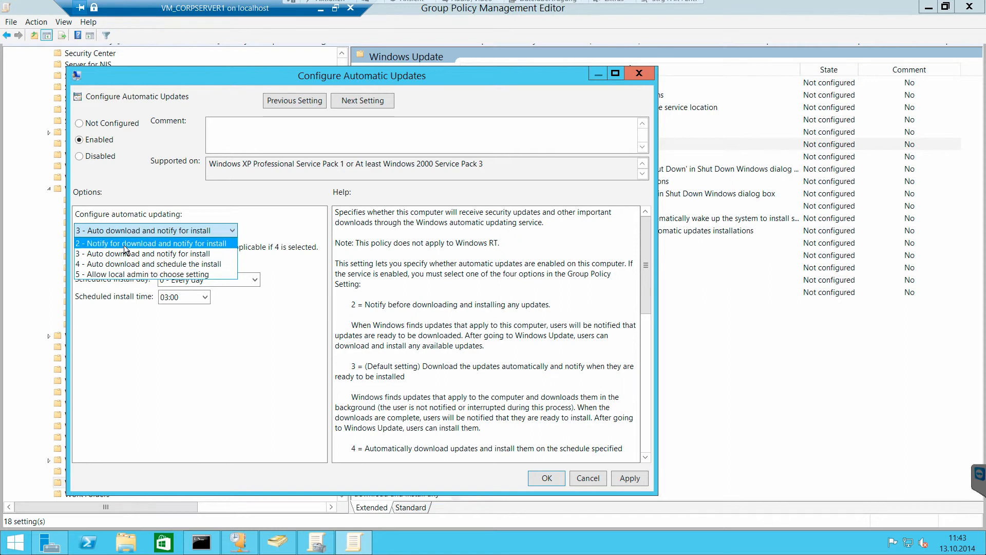
{"action": "left_click", "coordinate": [191, 244]}
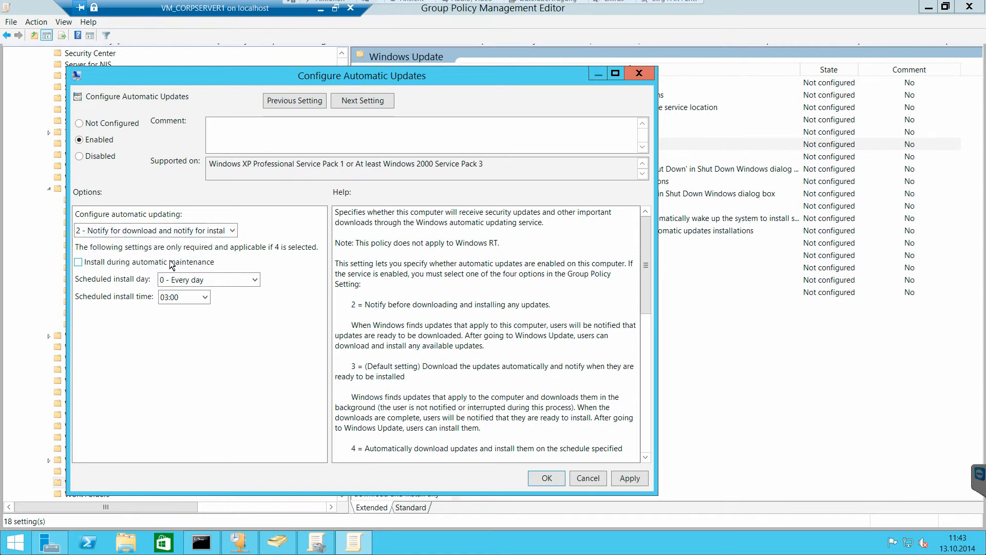
- Check the scheduled install time and day choices, save the policy by advancing to Delay Restart for scheduled installations, and reselect Configure Automatic Updates
{"action": "left_click", "coordinate": [206, 298]}
{"action": "left_click", "coordinate": [300, 285]}
{"action": "left_click", "coordinate": [202, 282]}
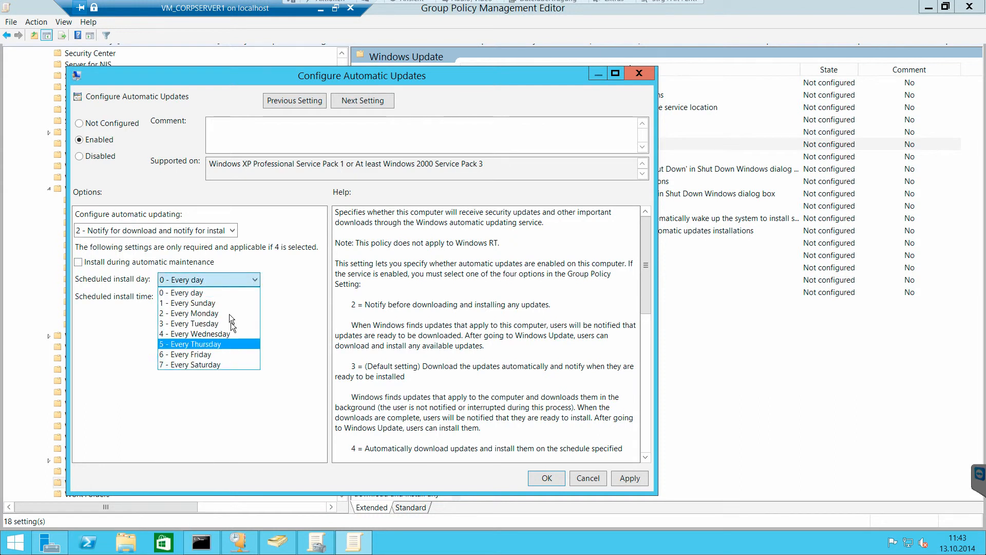
{"action": "left_click", "coordinate": [277, 273]}
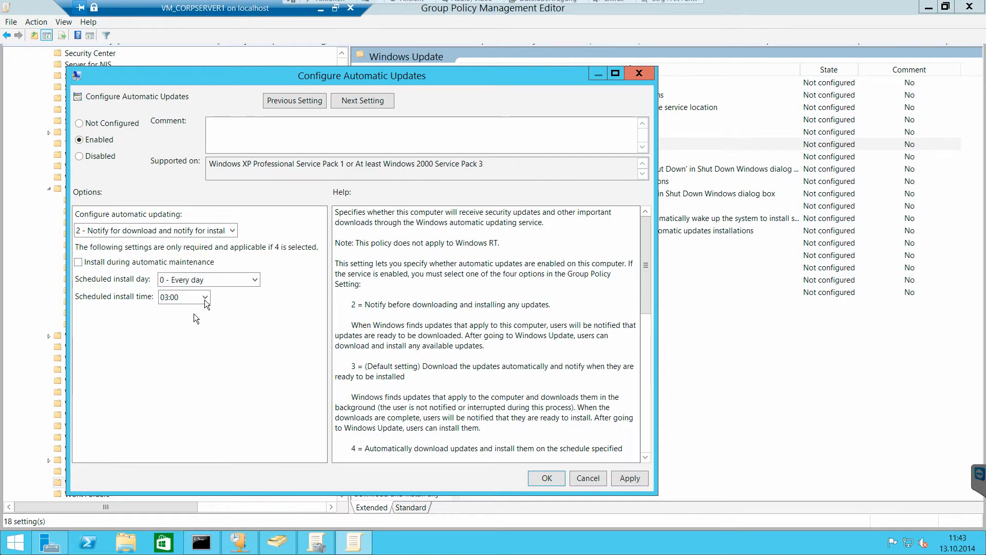
{"action": "left_click", "coordinate": [368, 105]}
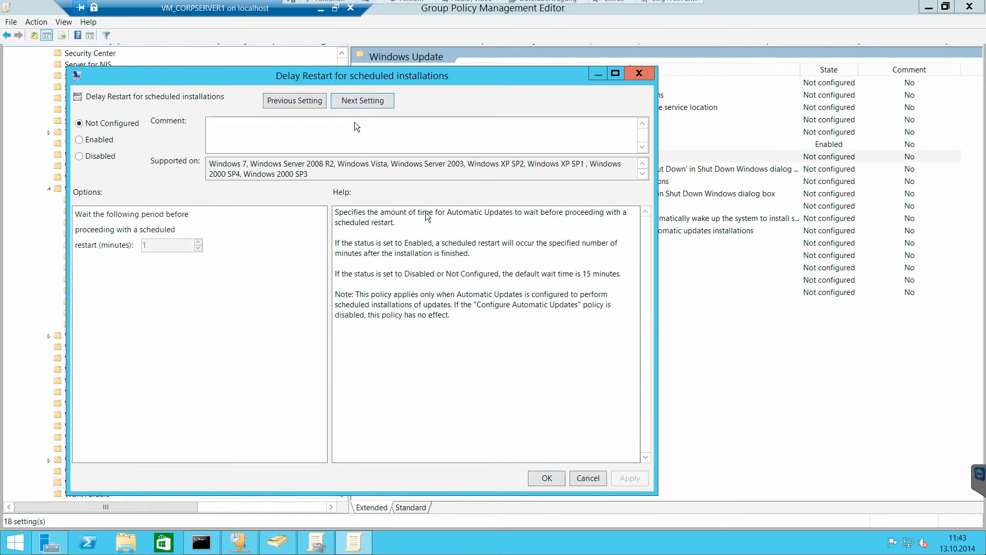
{"action": "left_click", "coordinate": [596, 479]}
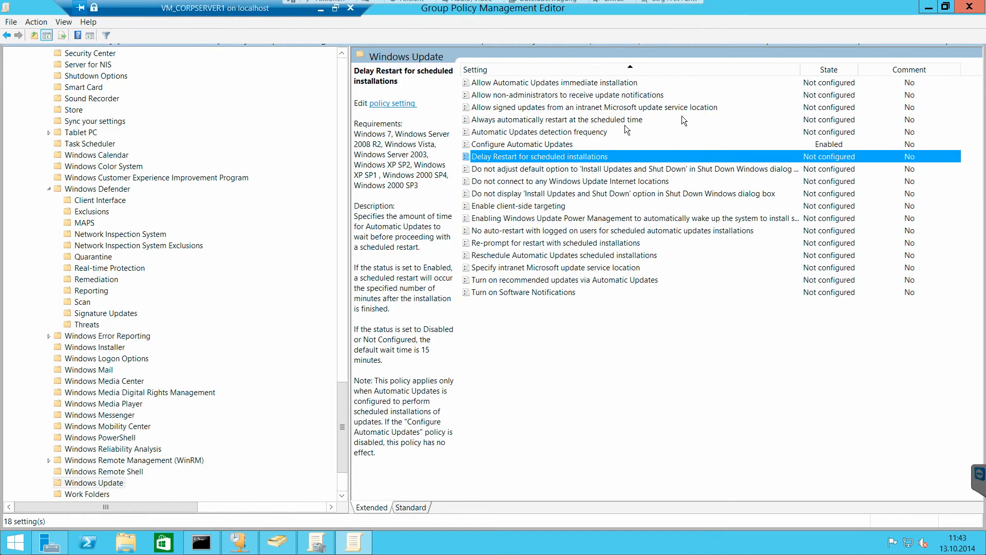
{"action": "left_click", "coordinate": [705, 143]}
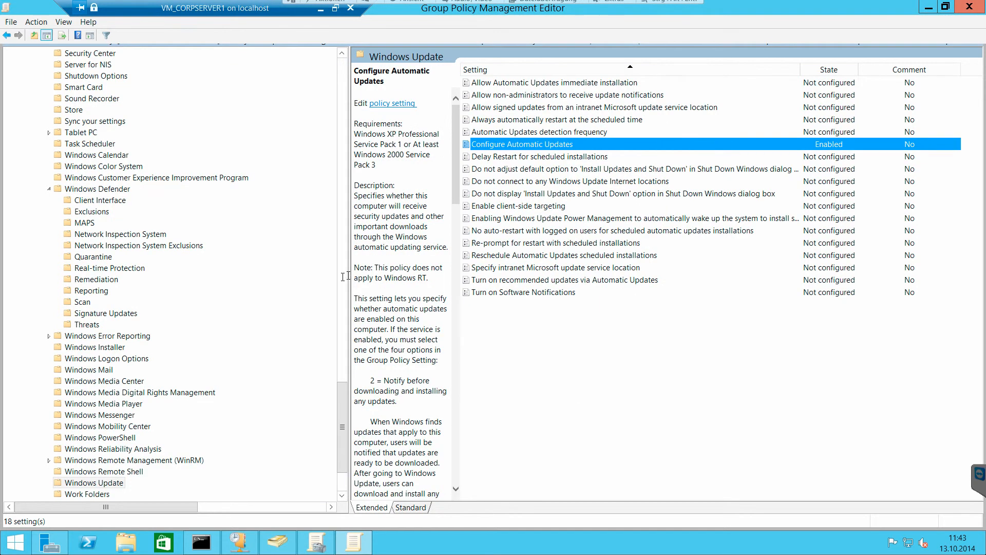
- Browse Windows Settings under the computer Preferences, viewing Environment, Files, Folders, Shortcuts and Network Shares with its option for creating a share
{"action": "left_click_drag", "start_coordinate": [342, 436], "coordinate": [344, 455]}
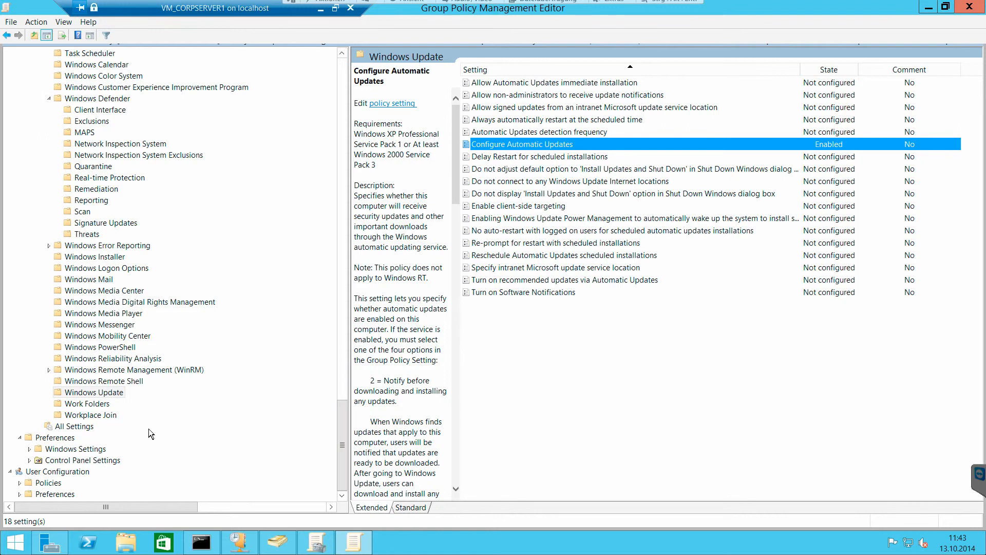
{"action": "left_click", "coordinate": [38, 450]}
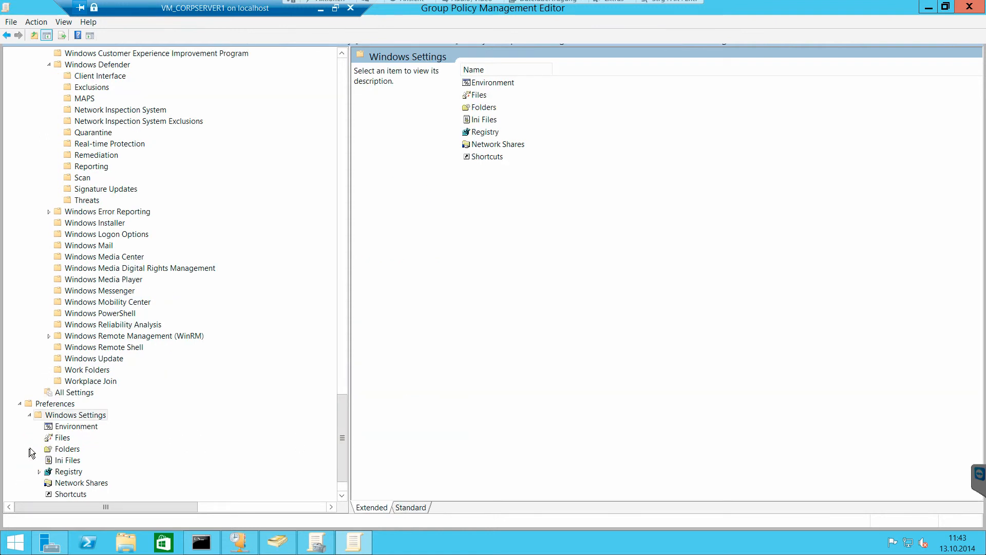
{"action": "left_click", "coordinate": [76, 427]}
{"action": "left_click", "coordinate": [61, 438]}
{"action": "left_click", "coordinate": [69, 483]}
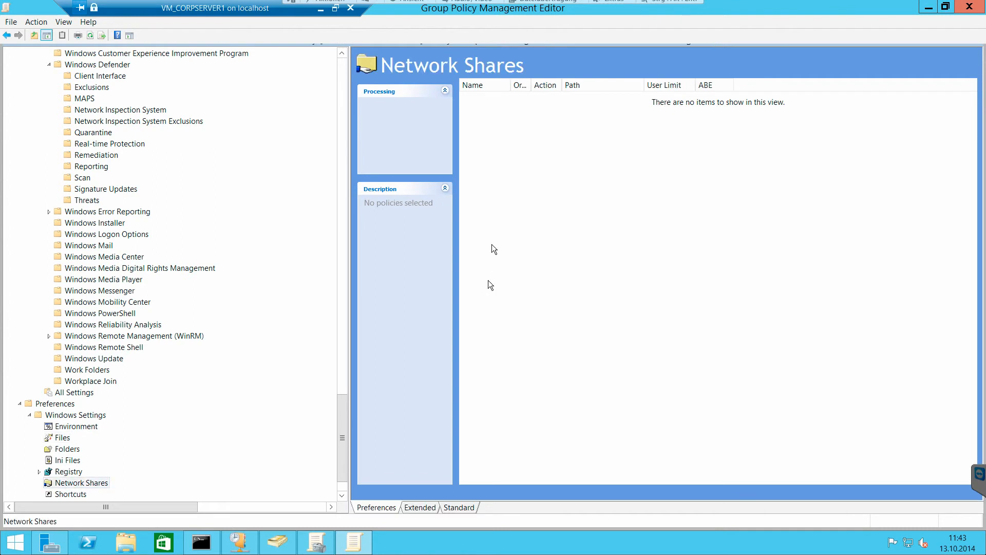
{"action": "right_click", "coordinate": [498, 184]}
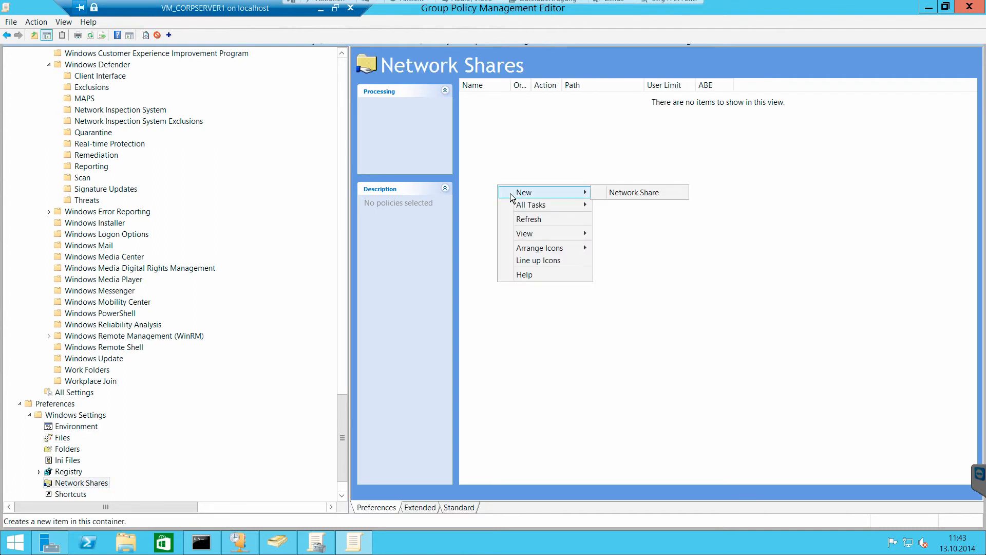
{"action": "left_click", "coordinate": [498, 155]}
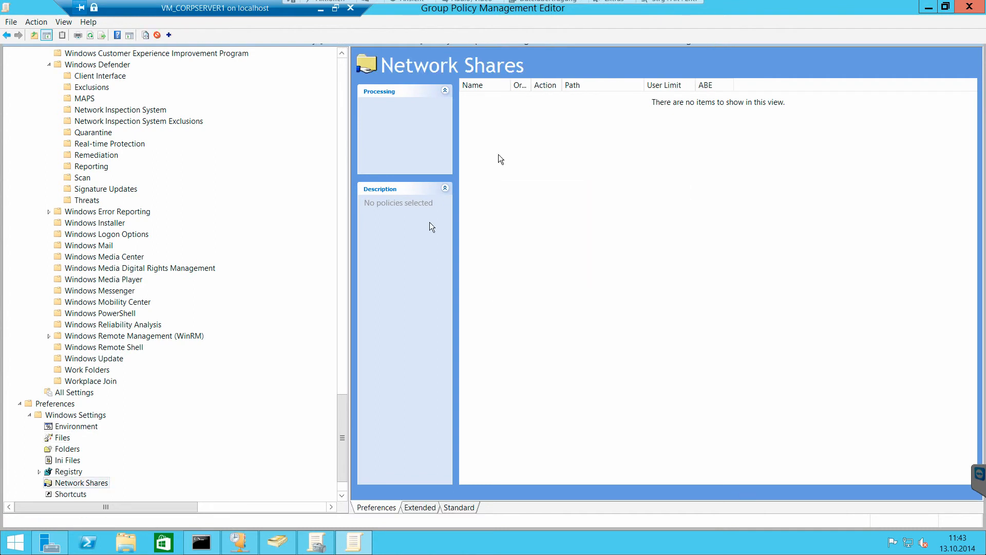
{"action": "left_click", "coordinate": [67, 449]}
{"action": "left_click", "coordinate": [84, 493]}
- View and expand Control Panel Settings under the computer Preferences
{"action": "mouse_move", "coordinate": [342, 425]}
{"action": "left_mouse_down"}
{"action": "mouse_move", "coordinate": [344, 440]}
{"action": "mouse_move", "coordinate": [331, 438]}
{"action": "left_mouse_up"}
{"action": "left_click", "coordinate": [96, 462]}
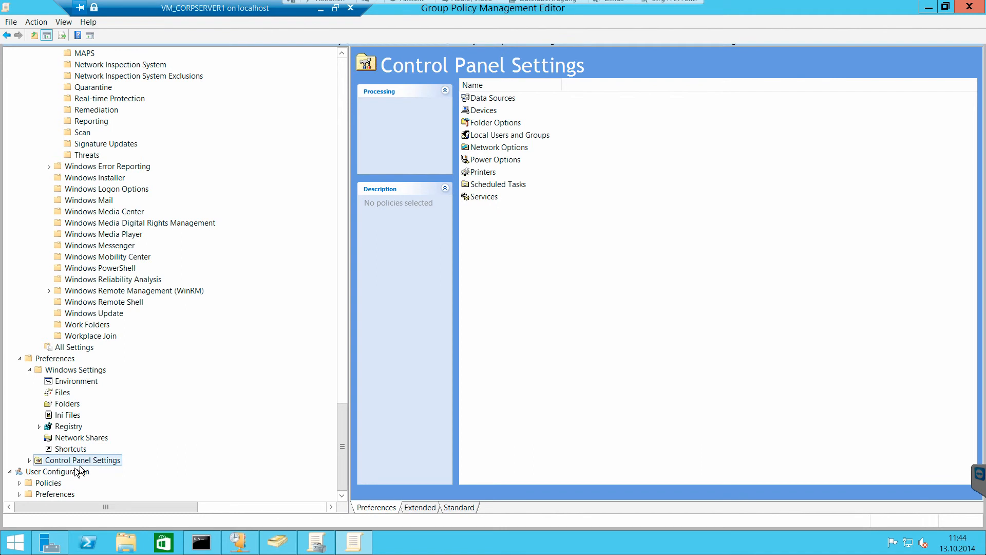
{"action": "left_click", "coordinate": [30, 460]}
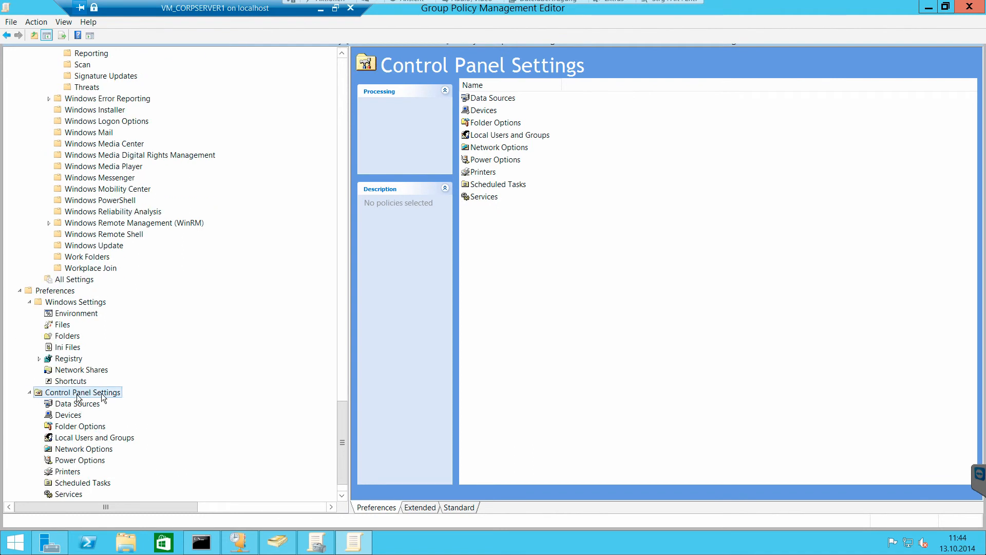
- Expand Policies under User Configuration, including its Software Settings and Windows Settings
{"action": "scroll", "coordinate": [343, 457], "scroll_direction": "down", "scroll_amount": 1}
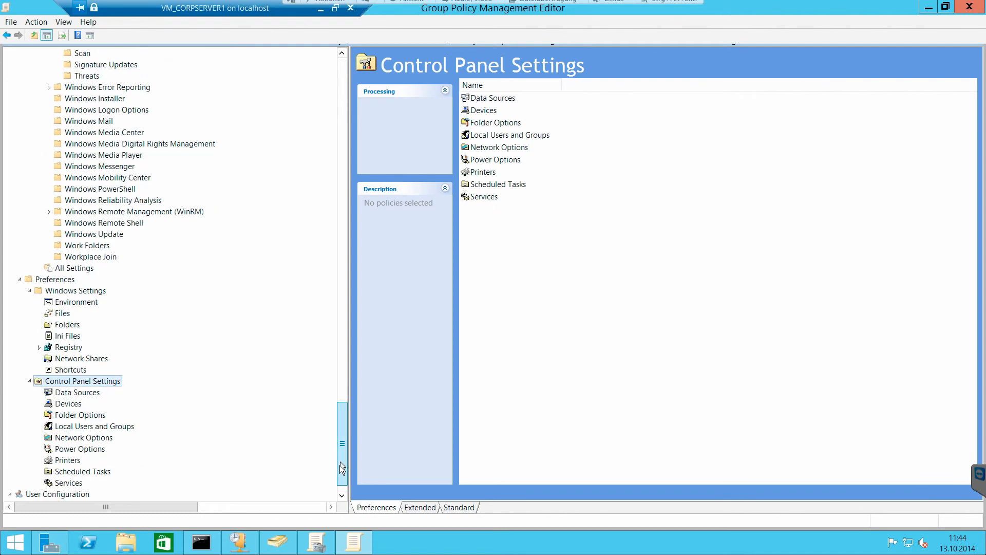
{"action": "left_click", "coordinate": [37, 486]}
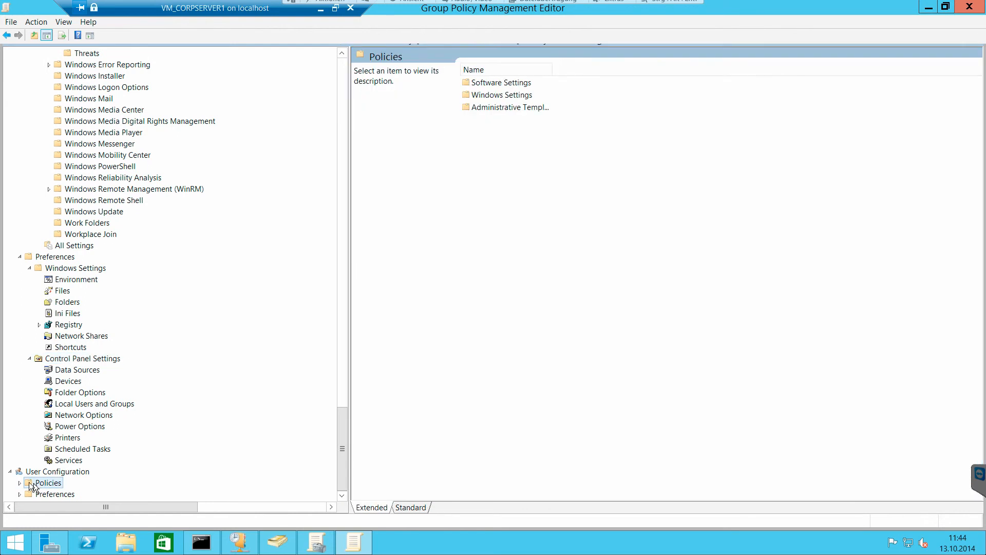
{"action": "left_click", "coordinate": [19, 483]}
{"action": "left_click", "coordinate": [30, 472]}
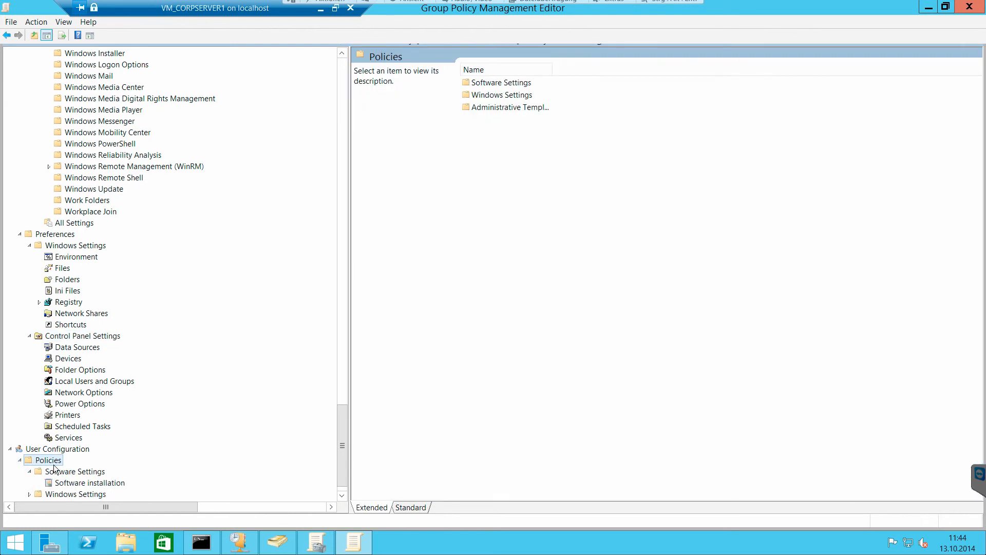
{"action": "scroll", "coordinate": [55, 469], "scroll_direction": "down", "scroll_amount": 1}
{"action": "left_click", "coordinate": [35, 470]}
{"action": "left_click", "coordinate": [29, 470]}
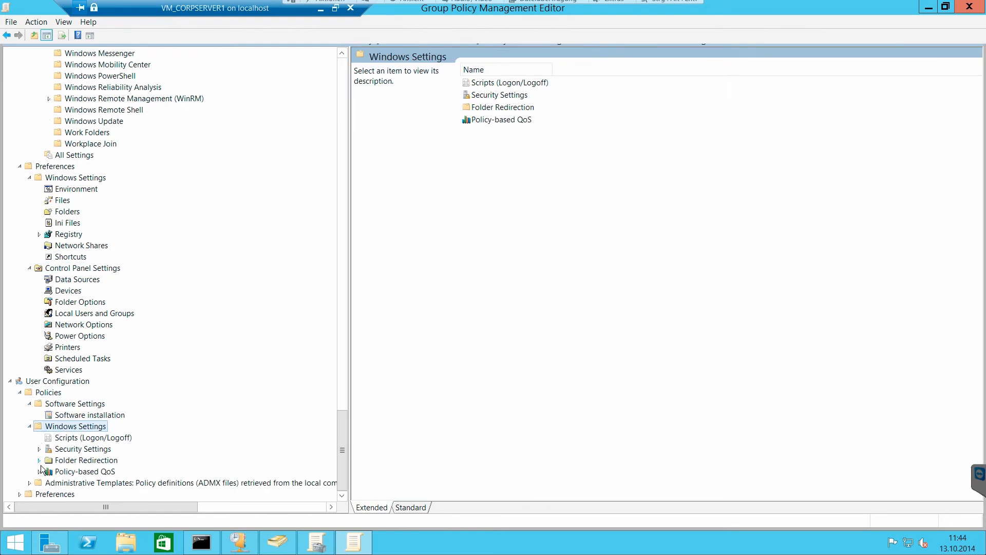
- Inspect the Logon script properties under the user Windows Settings without changing them, and view the user Security Settings
{"action": "left_click", "coordinate": [63, 436]}
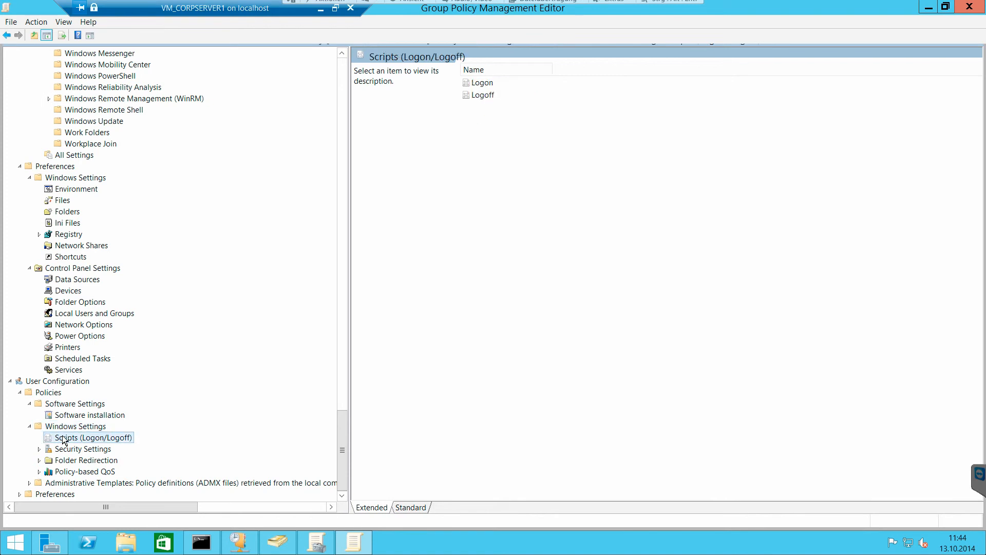
{"action": "left_click", "coordinate": [489, 86]}
{"action": "double_click", "coordinate": [488, 86]}
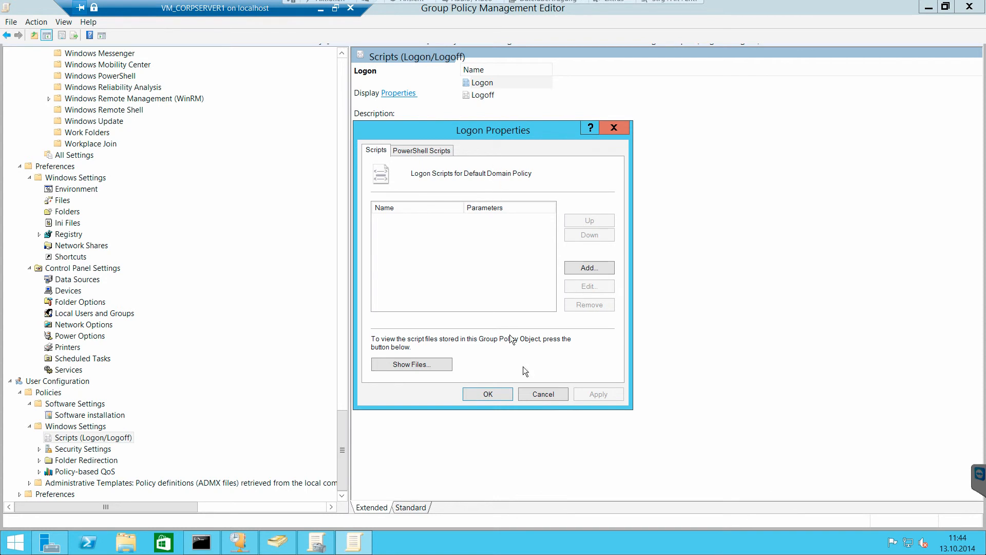
{"action": "left_click", "coordinate": [540, 399]}
{"action": "left_click", "coordinate": [97, 449]}
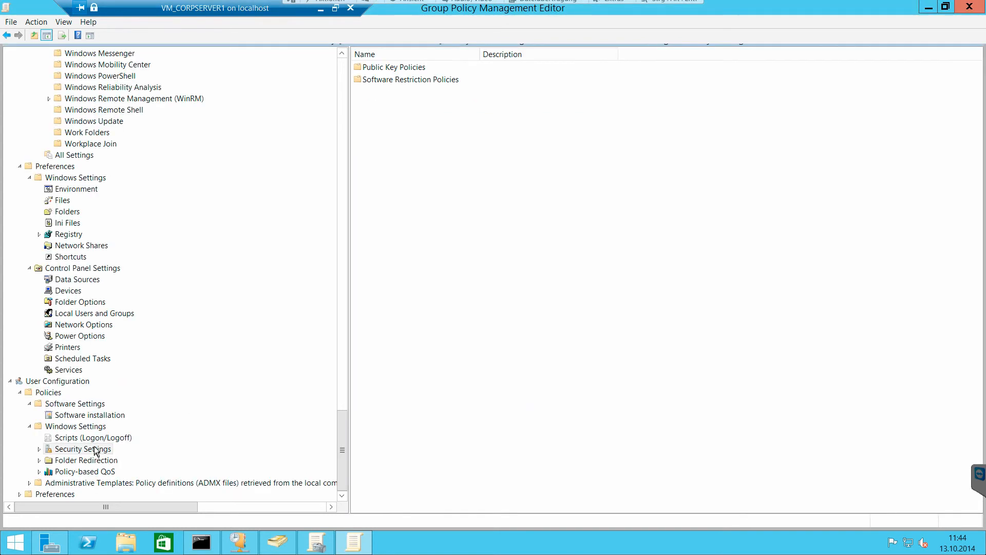
- View user Folder Redirection and the Administrative Templates, expanding Control Panel to read the Add or Remove Programs settings with a wider Setting column
{"action": "left_click", "coordinate": [98, 460]}
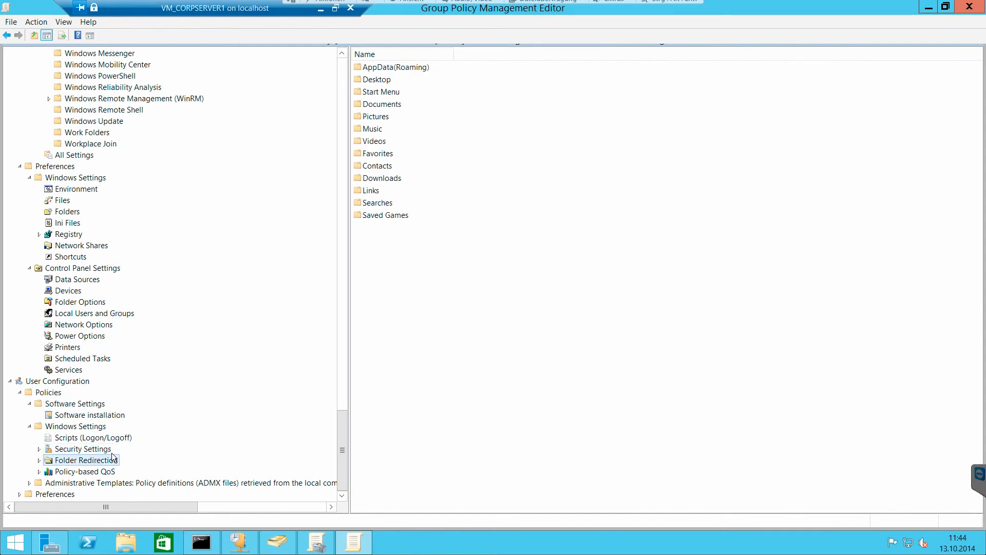
{"action": "left_click", "coordinate": [108, 484]}
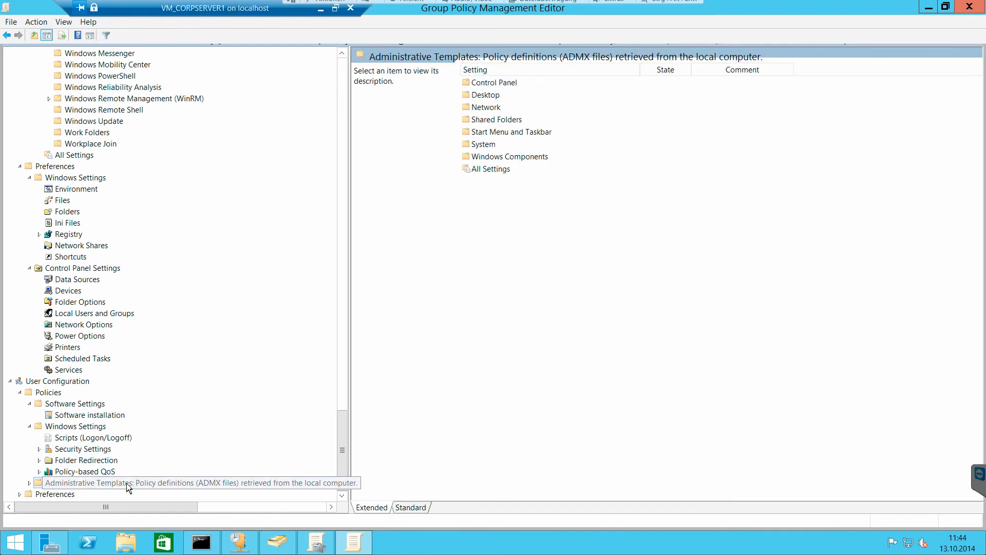
{"action": "left_click", "coordinate": [29, 483]}
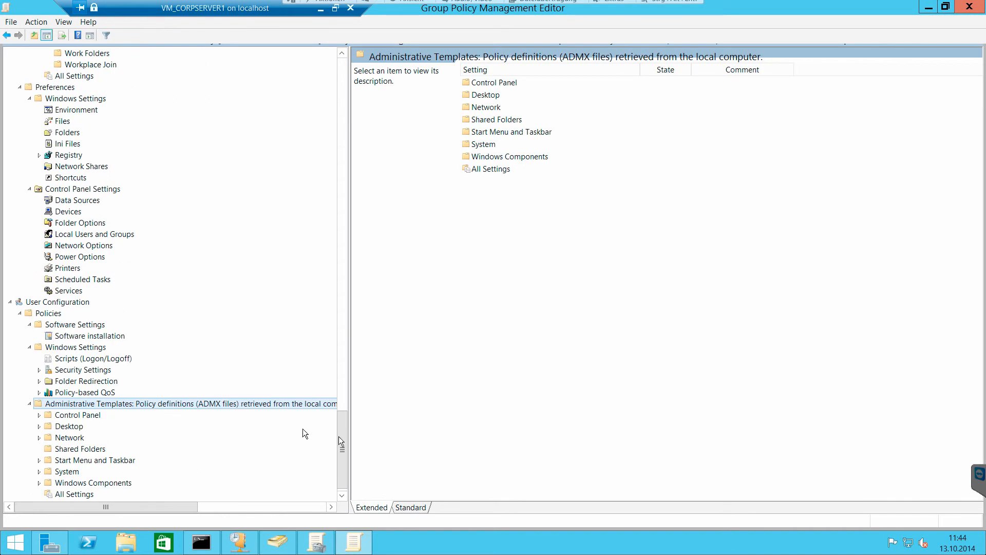
{"action": "left_click_drag", "start_coordinate": [344, 441], "coordinate": [344, 448]}
{"action": "left_click", "coordinate": [41, 405]}
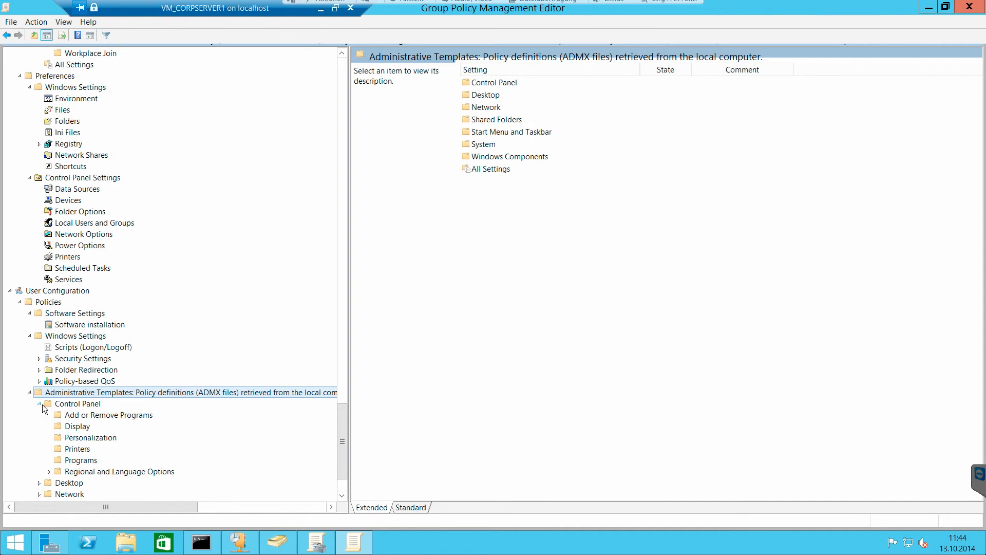
{"action": "left_click", "coordinate": [149, 414]}
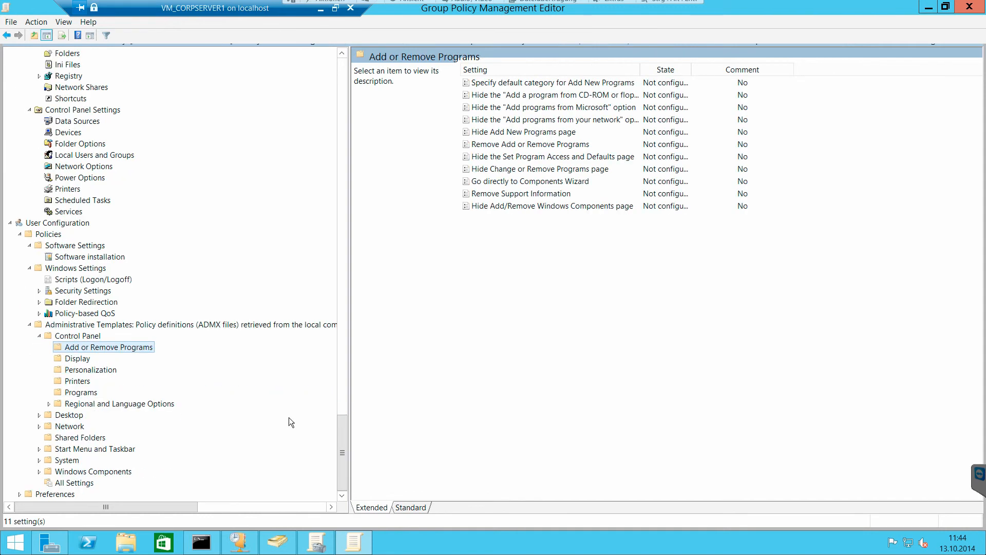
{"action": "left_click_drag", "start_coordinate": [642, 68], "coordinate": [691, 70]}
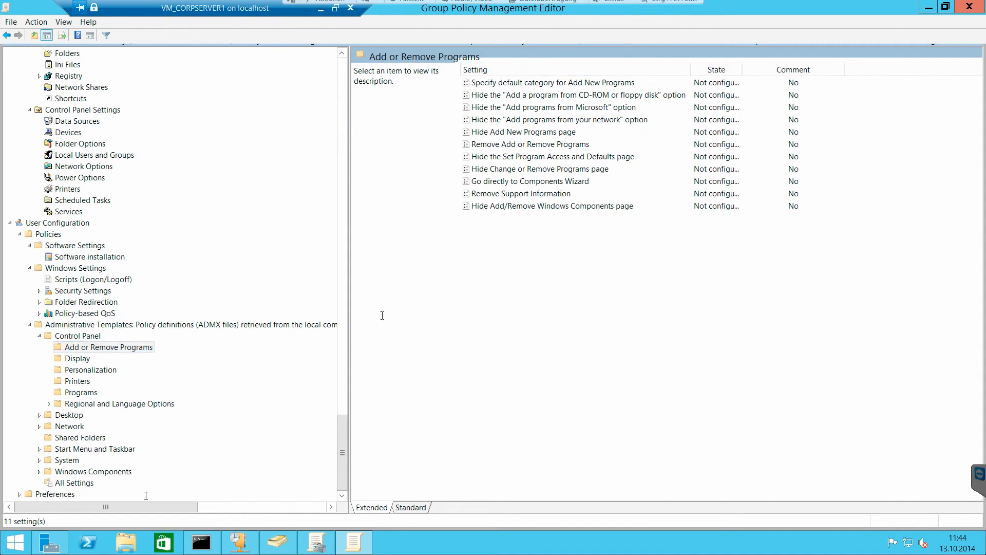
- Browse the user Desktop, Network, Shared Folders, and Start Menu and Taskbar templates, reading the Remove Documents icon from Start Menu description
{"action": "left_click", "coordinate": [72, 415]}
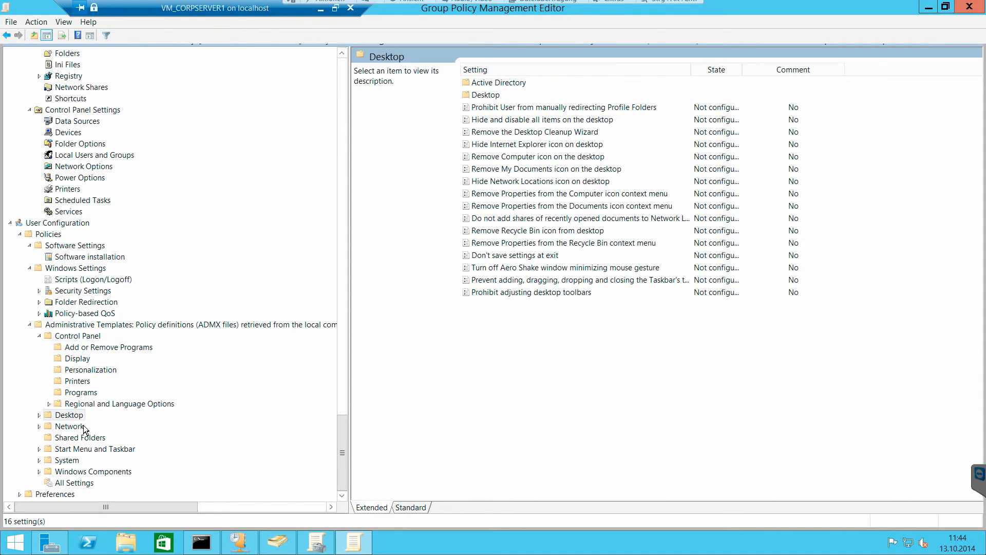
{"action": "left_click", "coordinate": [82, 427]}
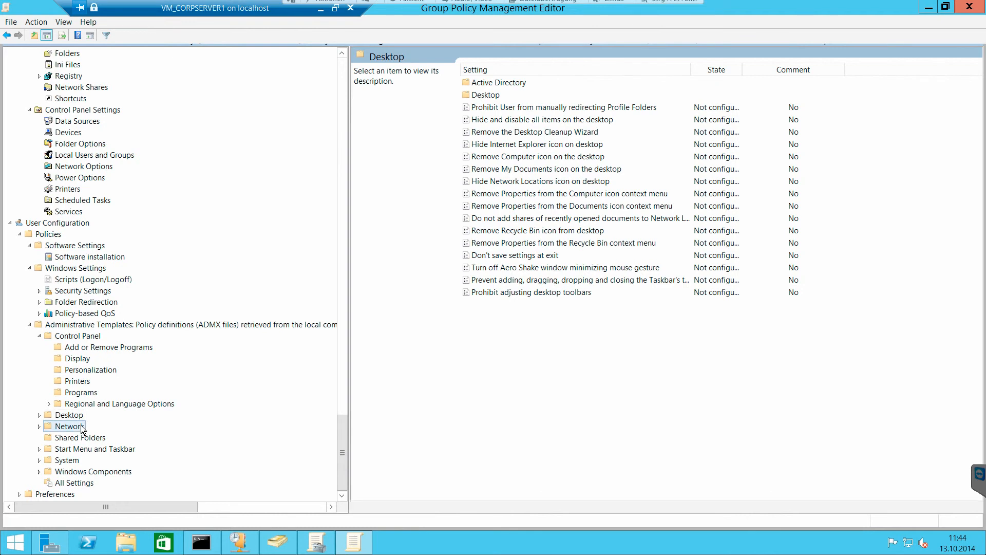
{"action": "left_click", "coordinate": [79, 439]}
{"action": "left_click", "coordinate": [82, 449]}
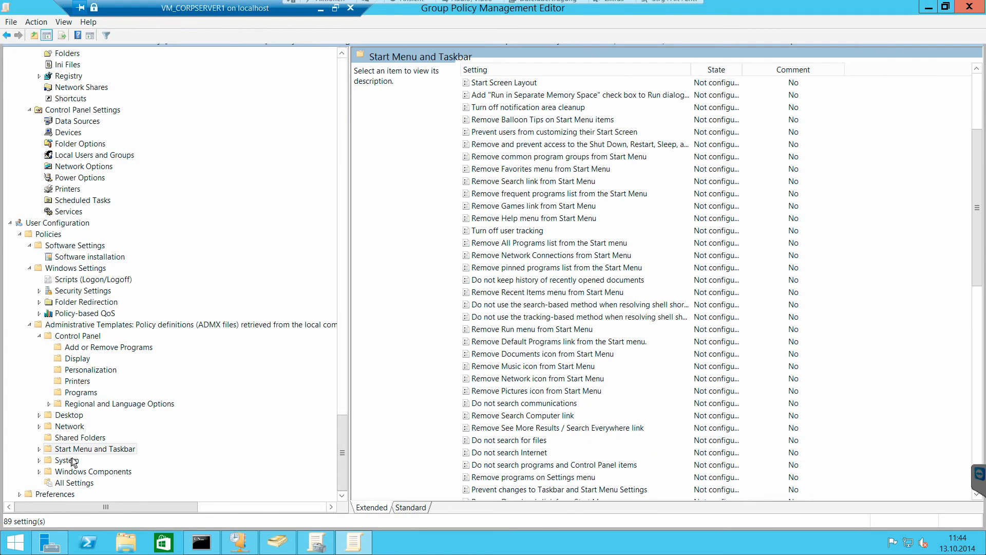
{"action": "left_click", "coordinate": [588, 354]}
{"action": "scroll", "coordinate": [589, 358], "scroll_direction": "down", "scroll_amount": 3}
{"action": "scroll", "coordinate": [589, 359], "scroll_direction": "down", "scroll_amount": 9}
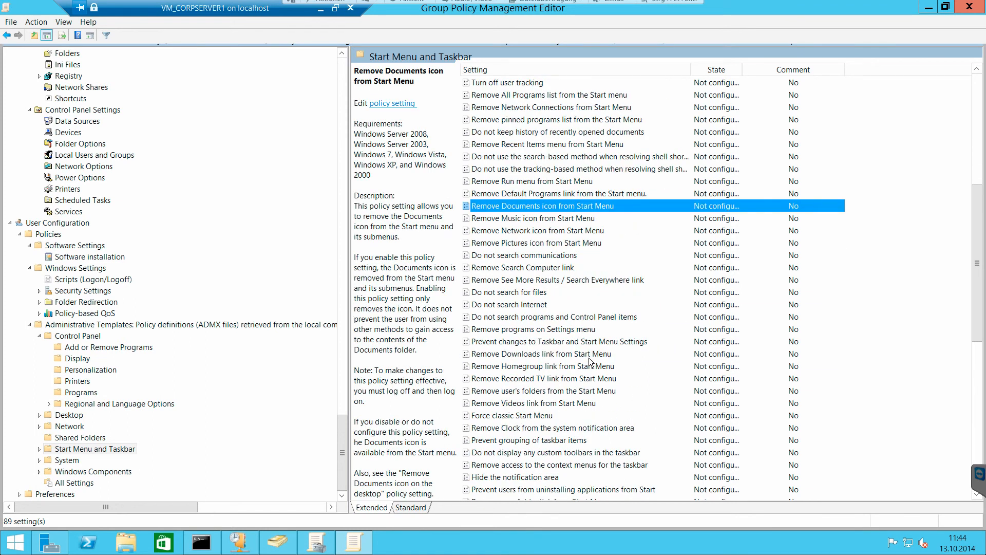
- View and expand the System and Windows Components templates under the user Administrative Templates
{"action": "left_click", "coordinate": [67, 460]}
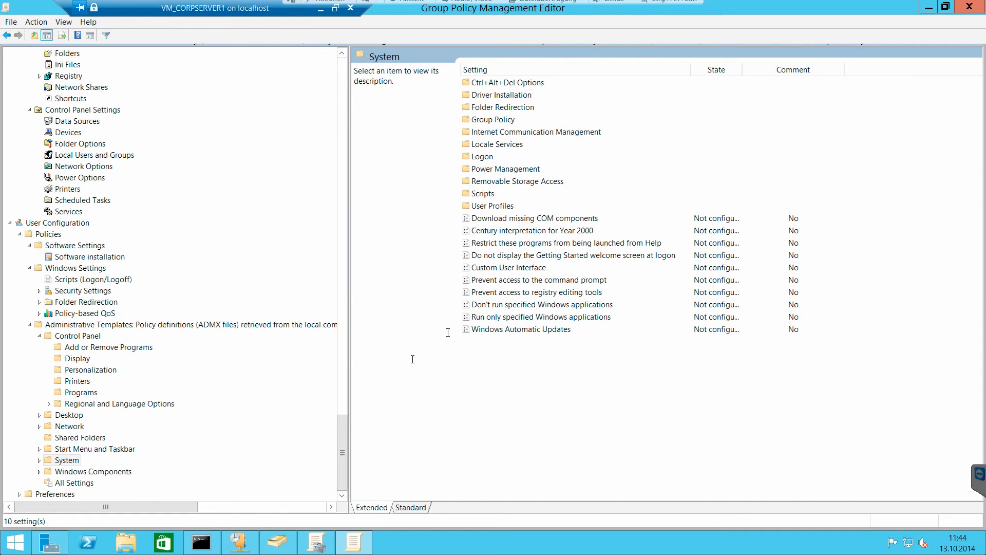
{"action": "double_click", "coordinate": [46, 461]}
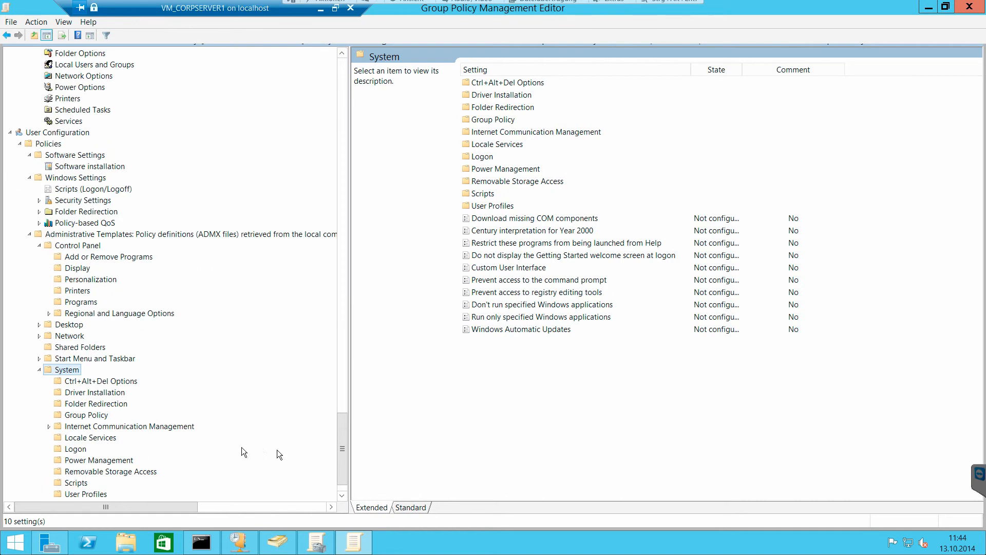
{"action": "scroll", "coordinate": [338, 443], "scroll_direction": "down", "scroll_amount": 1}
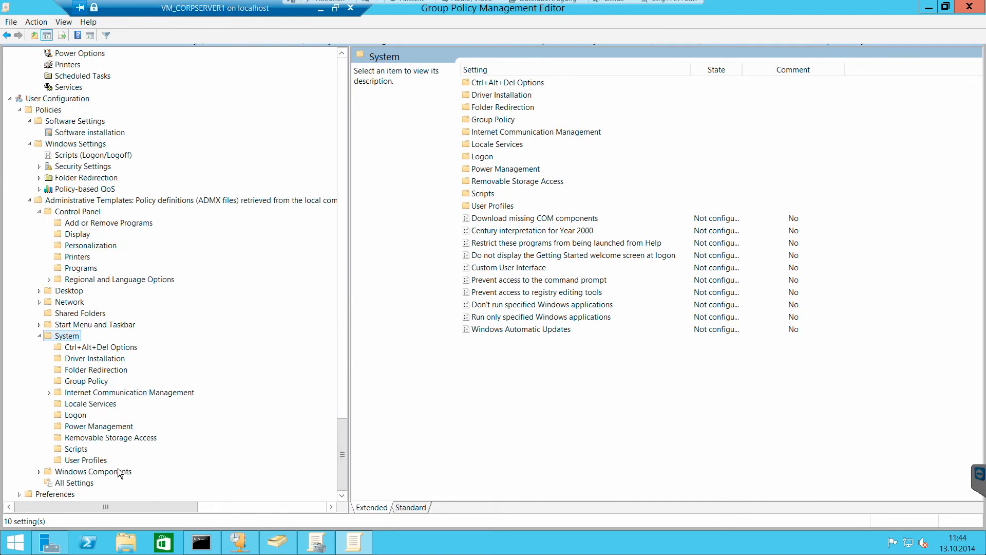
{"action": "left_click", "coordinate": [103, 471]}
{"action": "left_click", "coordinate": [39, 471]}
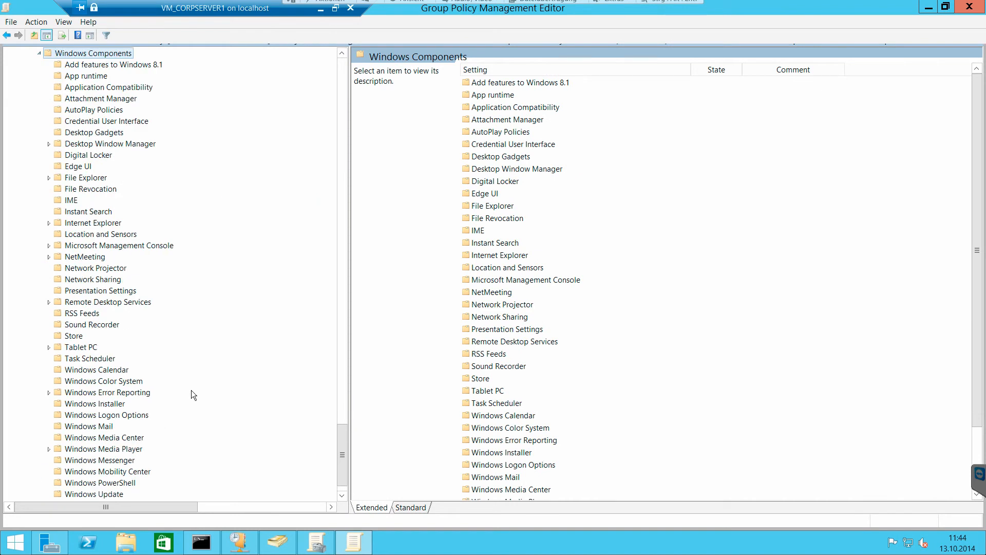
{"action": "scroll", "coordinate": [191, 391], "scroll_direction": "down", "scroll_amount": 1}
- Expand the user Preferences with their Control Panel Settings and Windows Settings, and view the Applications preferences
{"action": "left_click", "coordinate": [57, 494]}
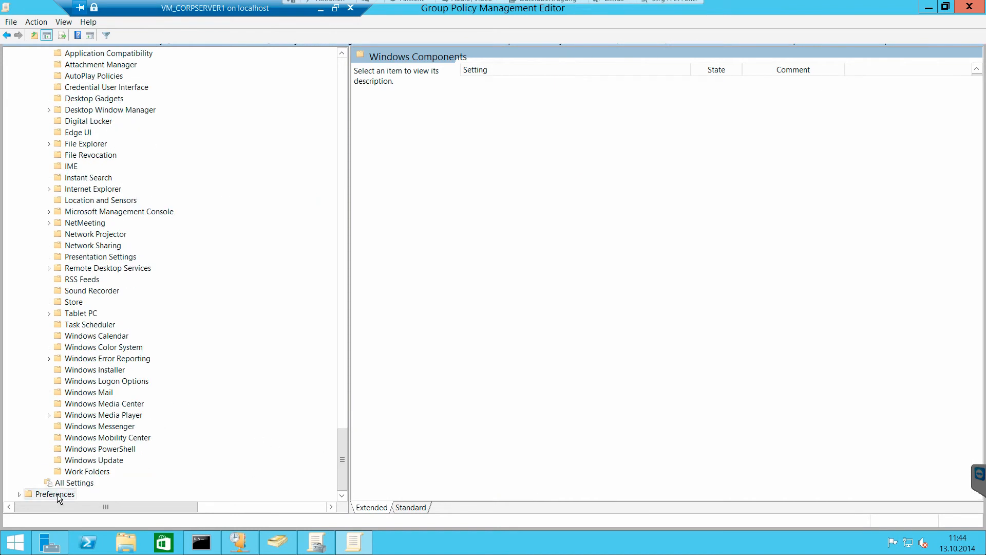
{"action": "left_click", "coordinate": [19, 495]}
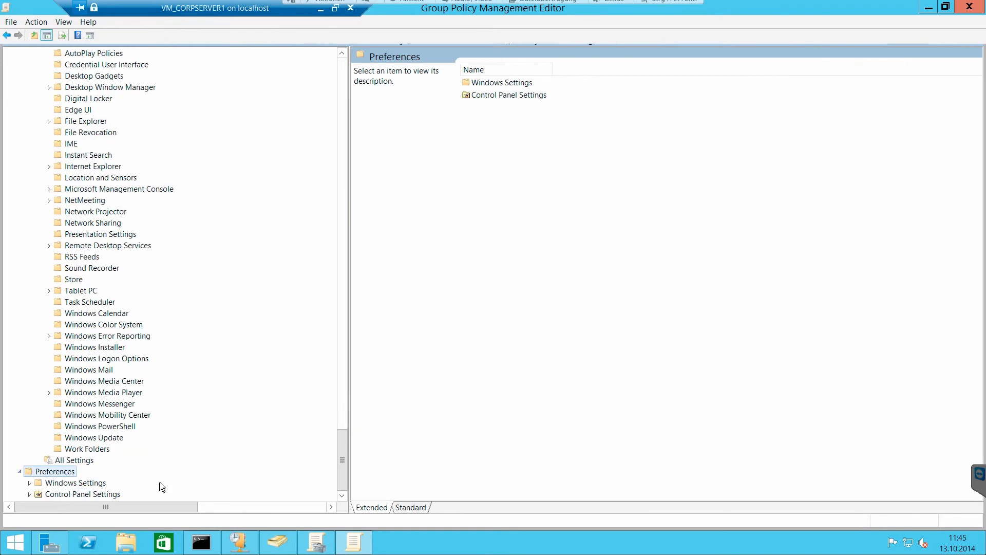
{"action": "left_click", "coordinate": [29, 494]}
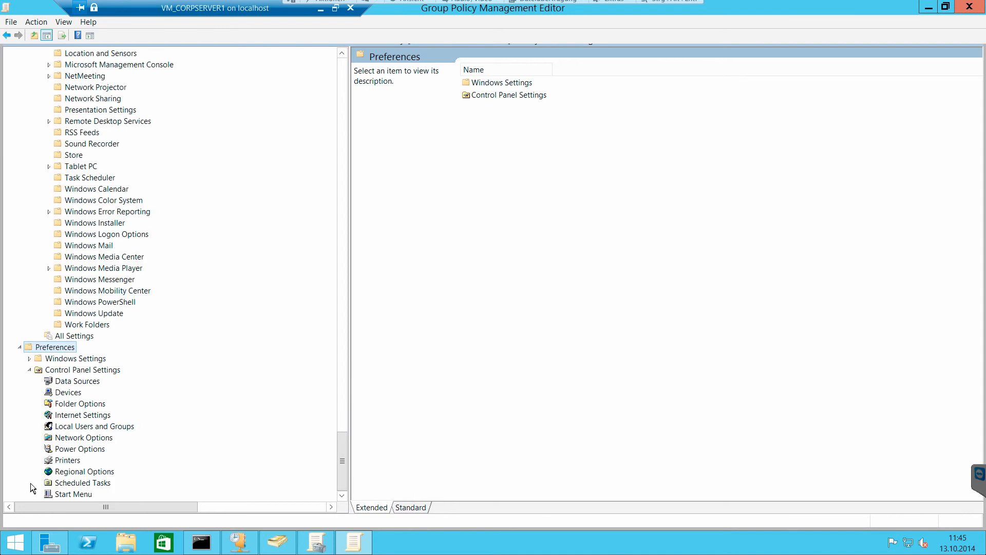
{"action": "left_click", "coordinate": [30, 359]}
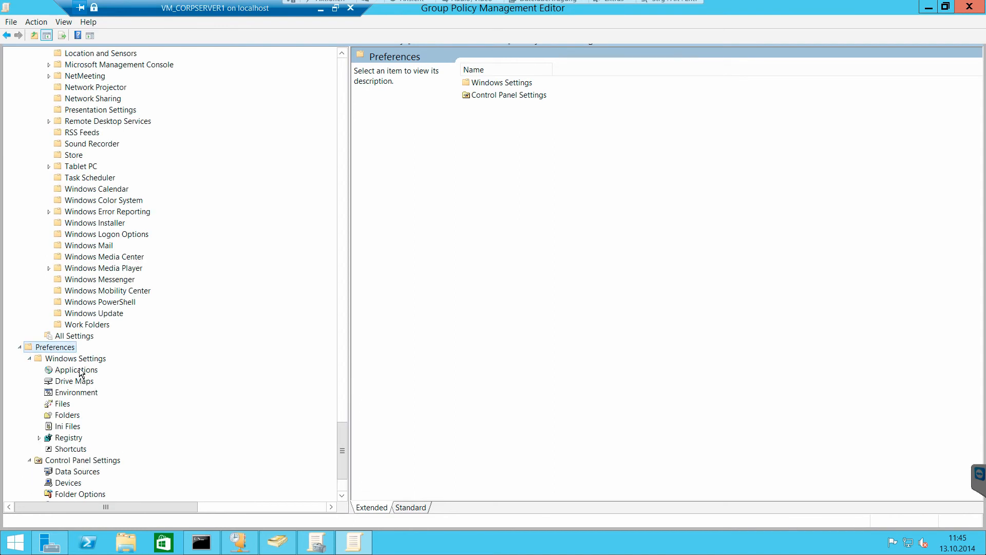
{"action": "left_click", "coordinate": [80, 370]}
{"action": "scroll", "coordinate": [115, 452], "scroll_direction": "down", "scroll_amount": 3}
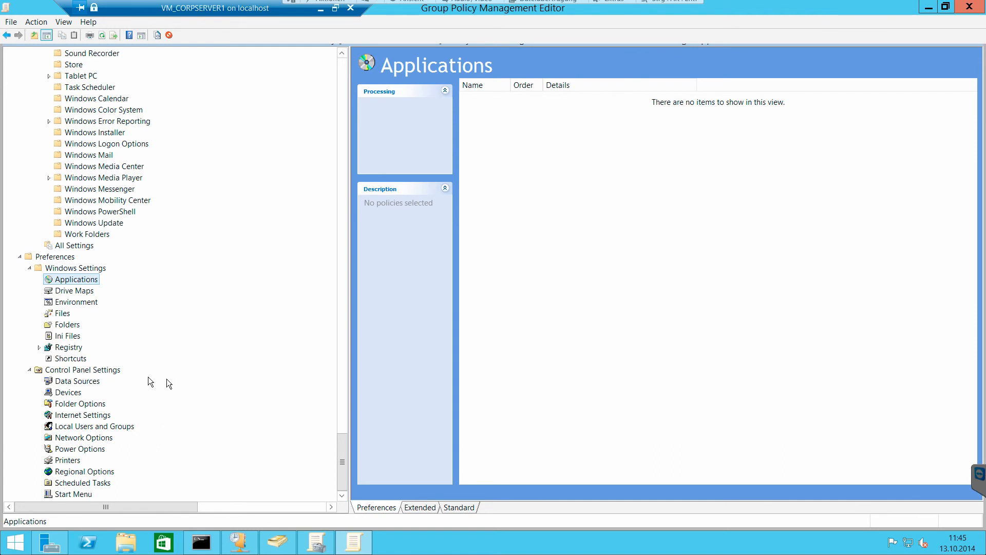
- Collapse Security Settings under the computer Windows Settings and minimize the policy editor
{"action": "left_click_drag", "start_coordinate": [339, 438], "coordinate": [331, 66]}
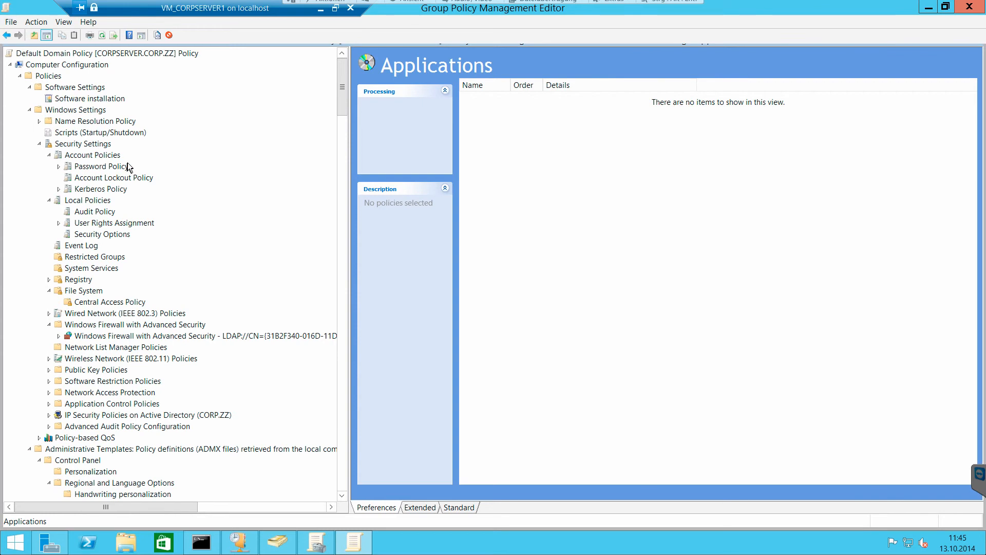
{"action": "left_click", "coordinate": [40, 144]}
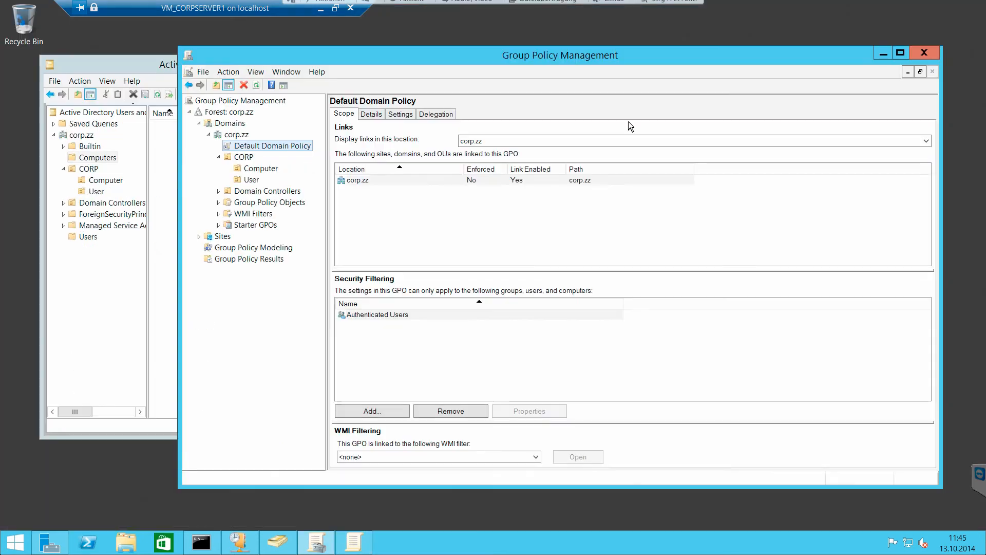
{"action": "left_click", "coordinate": [929, 7]}
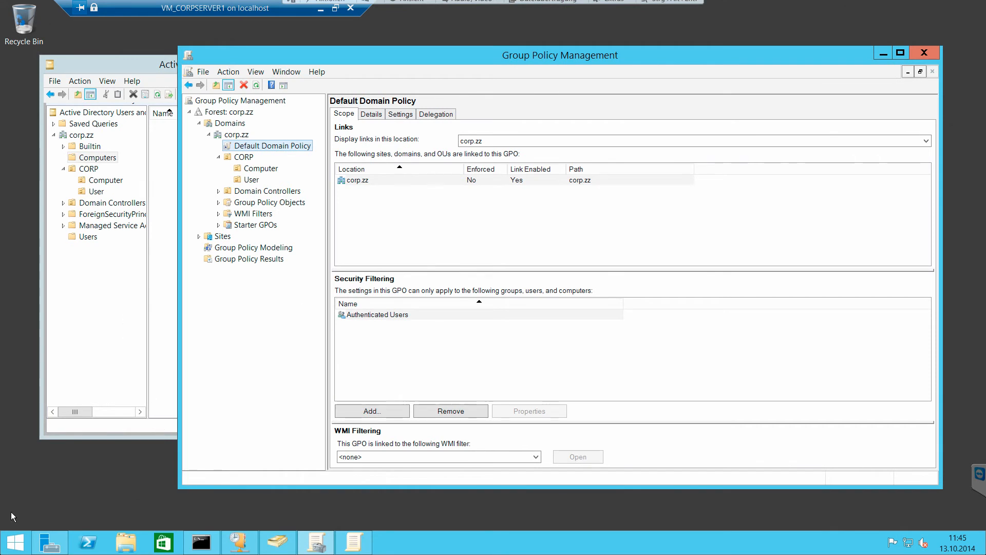
- Inspect the Important updates options in the server's Control Panel Windows Update settings, cancel without changes and minimize the window
{"action": "right_click", "coordinate": [18, 537]}
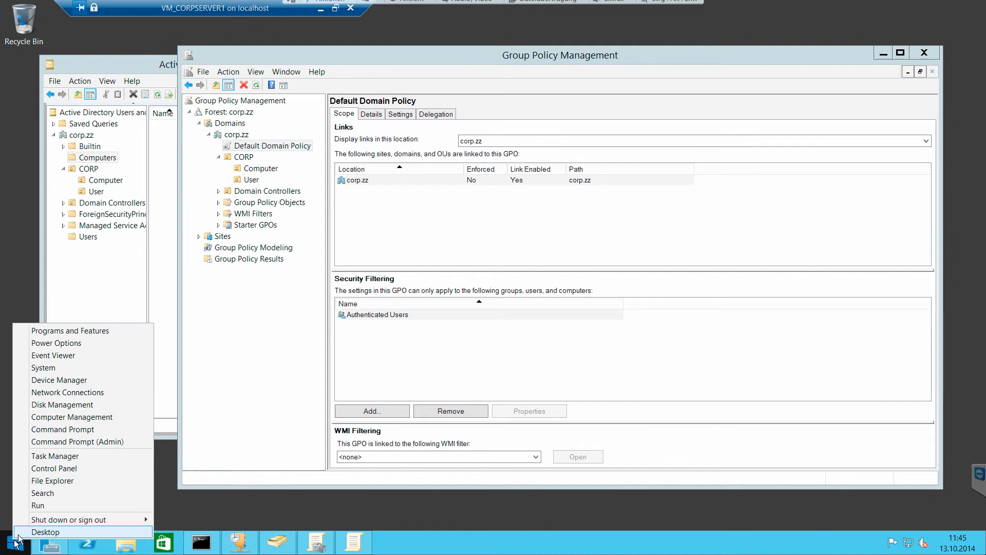
{"action": "left_click", "coordinate": [54, 468]}
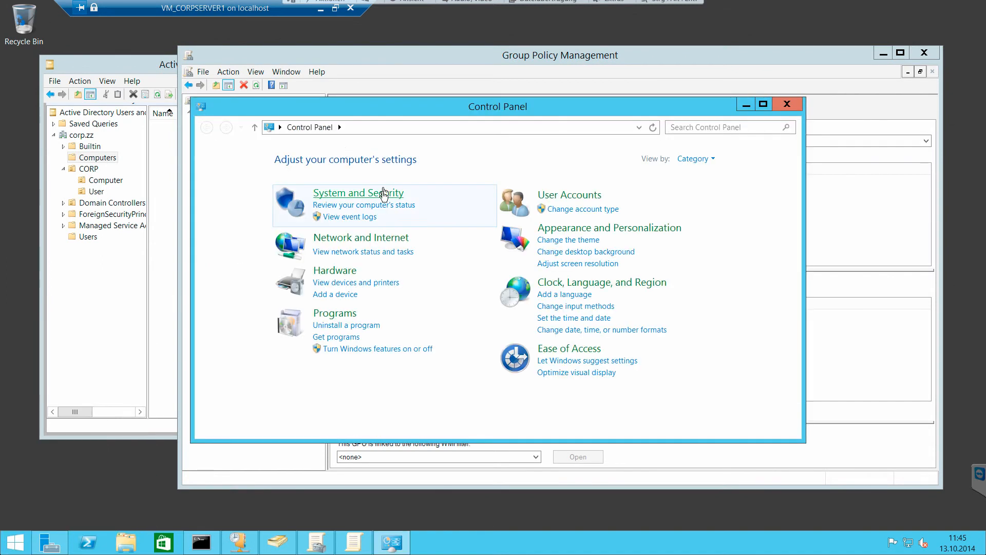
{"action": "left_click", "coordinate": [395, 195]}
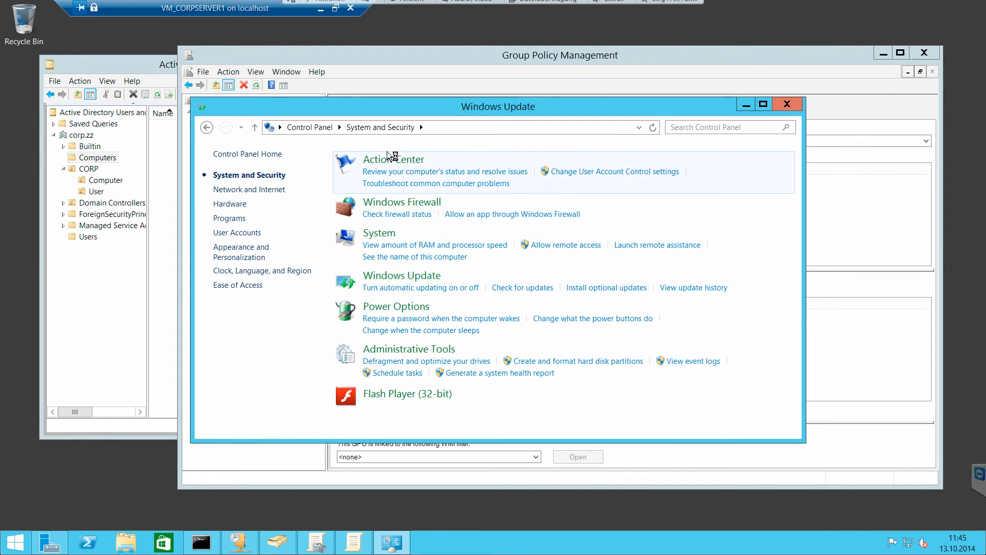
{"action": "left_click", "coordinate": [265, 194]}
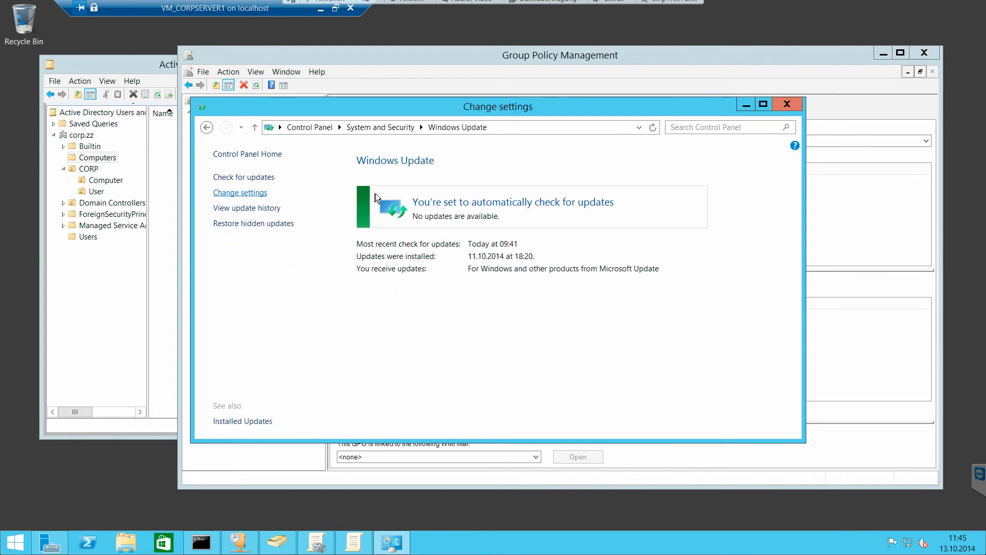
{"action": "left_click", "coordinate": [432, 232]}
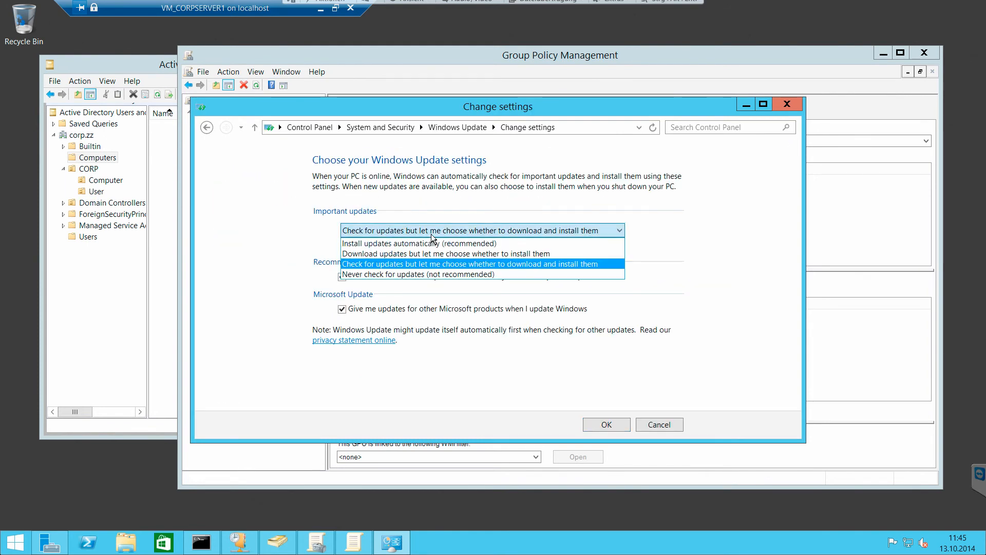
{"action": "left_click", "coordinate": [671, 225]}
{"action": "left_click", "coordinate": [659, 424]}
{"action": "left_click", "coordinate": [746, 107]}
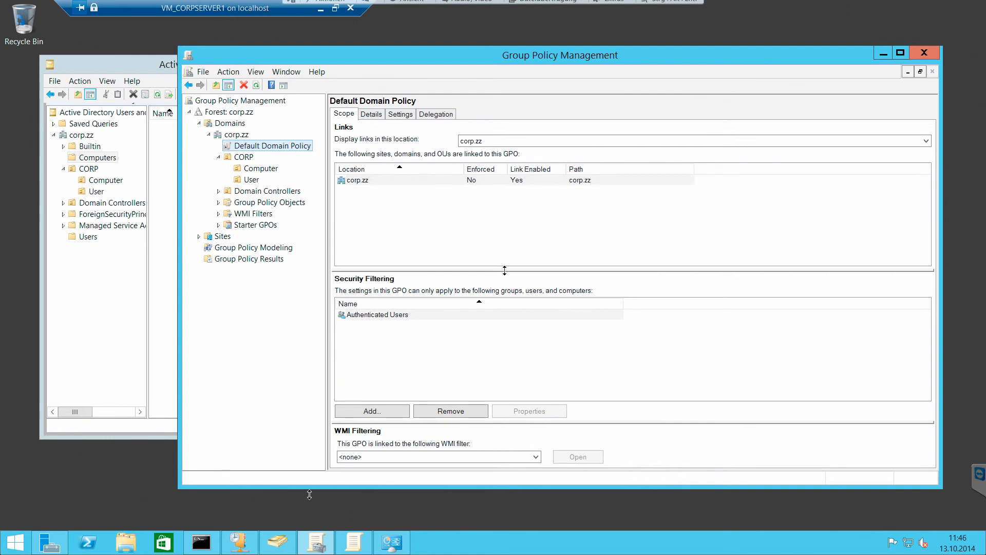
- Switch to Command Prompt and try to force a Group Policy refresh with gpupdate -forece, retrying it as gpupdate -force
{"action": "left_click", "coordinate": [201, 542]}
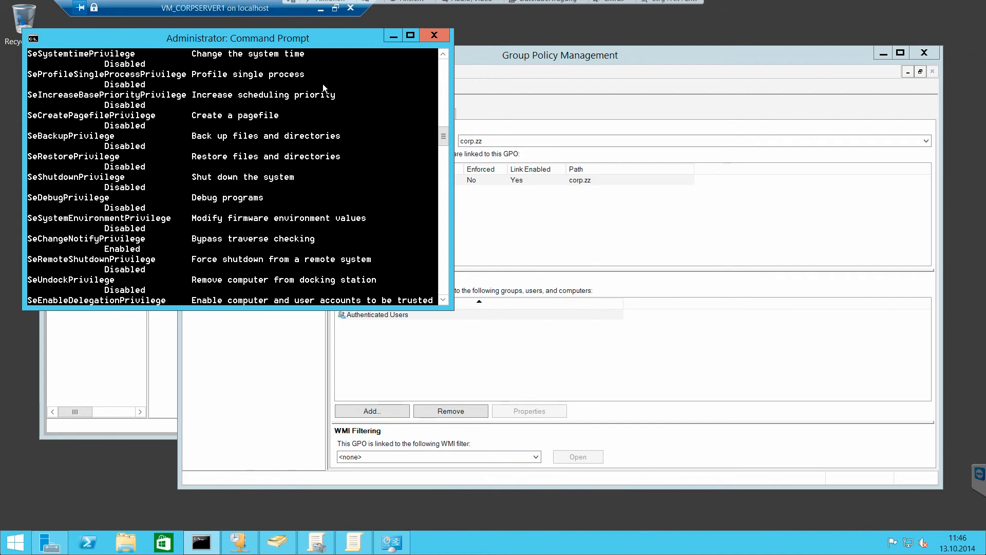
{"action": "type", "text": "gpupdate "}
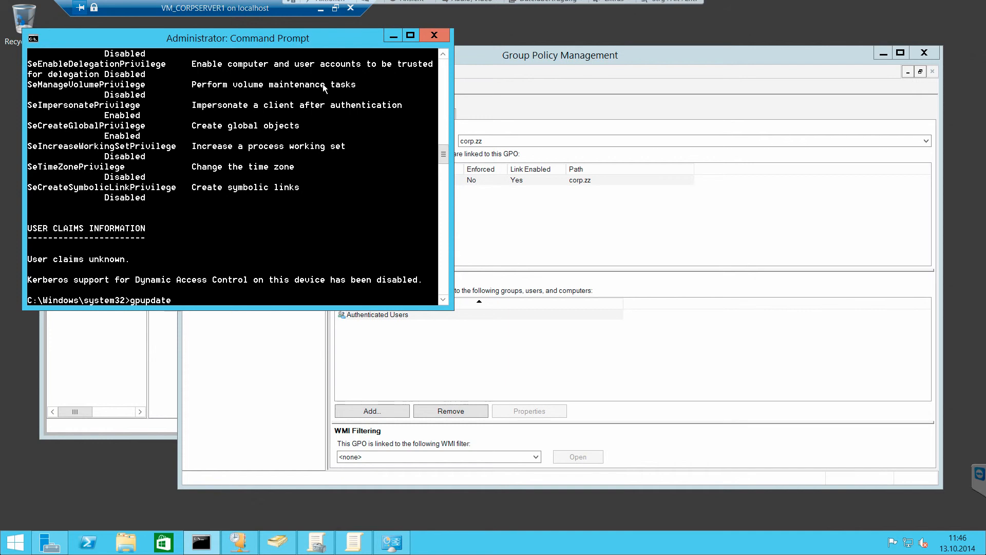
{"action": "type", "text": "-forece"}
{"action": "key", "text": "Return"}
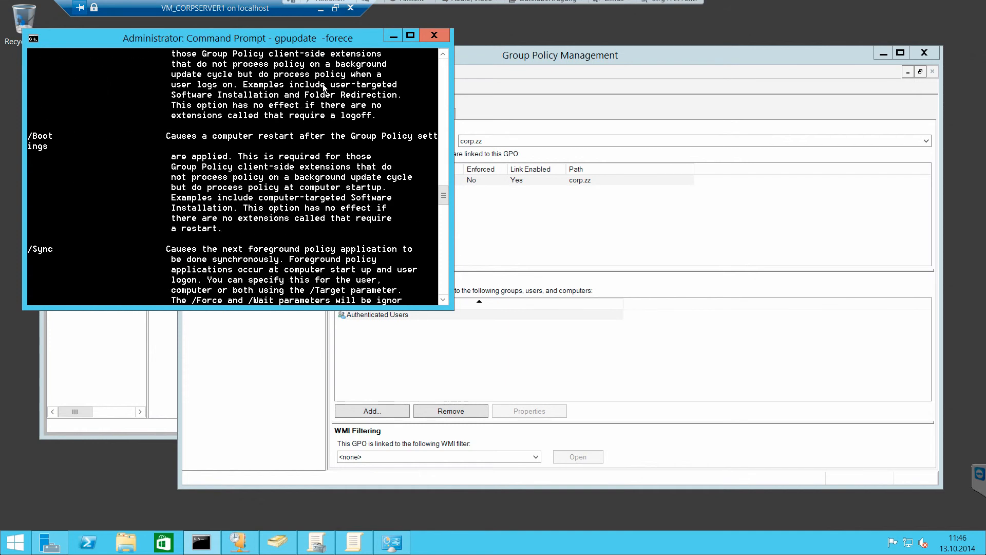
{"action": "key", "text": "Up"}
{"action": "key", "text": "BackSpace"}
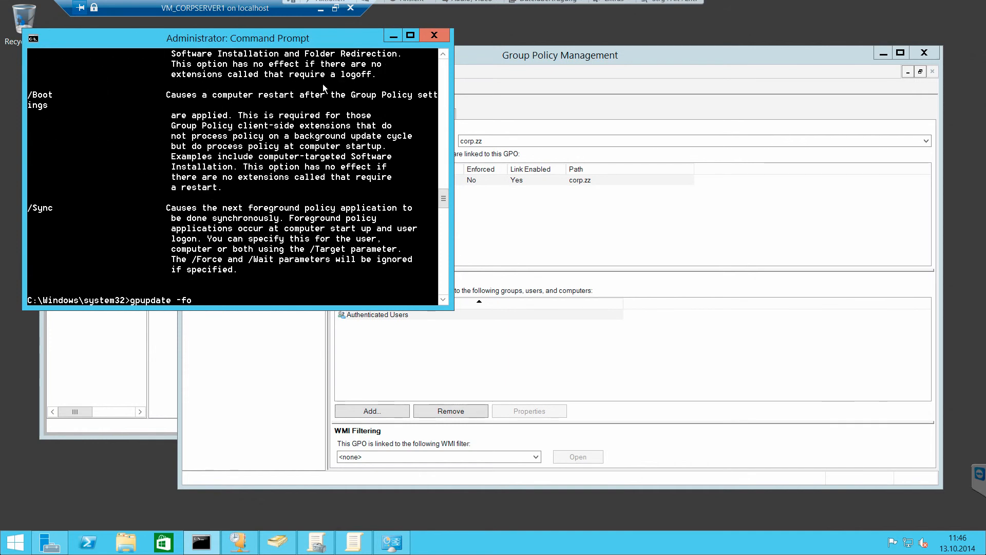
{"action": "type", "text": "rce"}
{"action": "key", "text": "Return"}
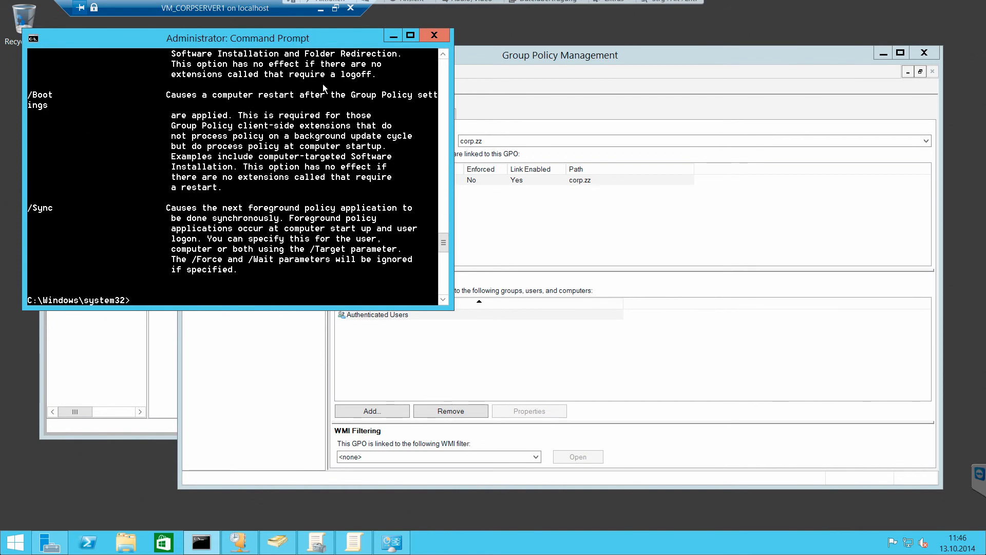
- Force a Group Policy refresh on the server with gpupdate /force, correcting the mistyped command name
{"action": "type", "text": "gupd"}
{"action": "key", "text": "BackSpace"}
{"action": "type", "text": "force"}
{"action": "key", "text": "Return"}
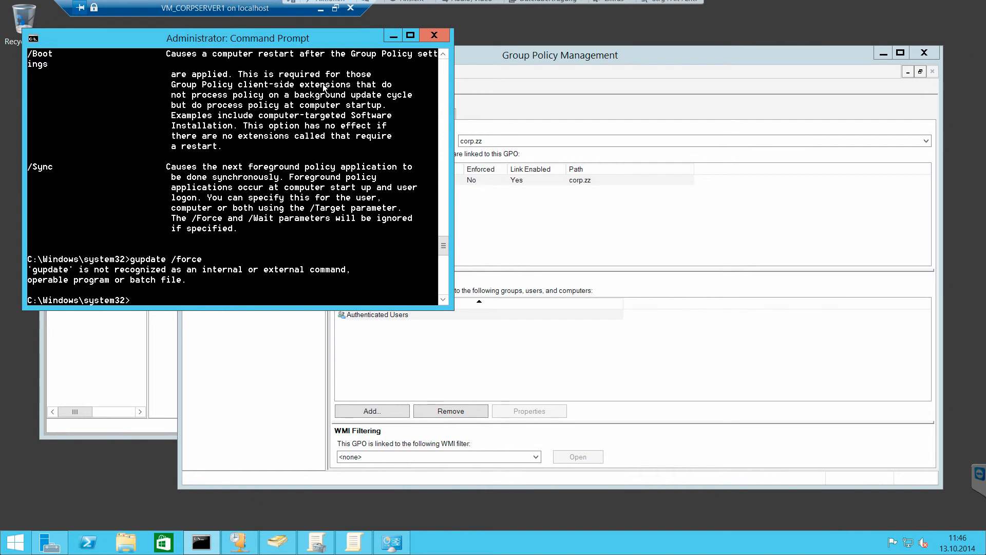
{"action": "key", "text": "Up"}
{"action": "type", "text": "p"}
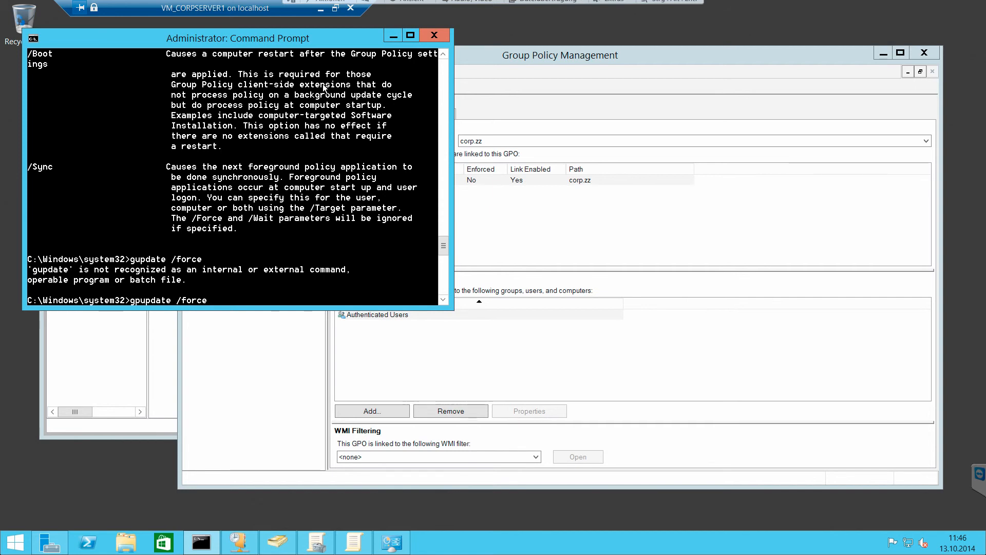
{"action": "key", "text": "Return"}
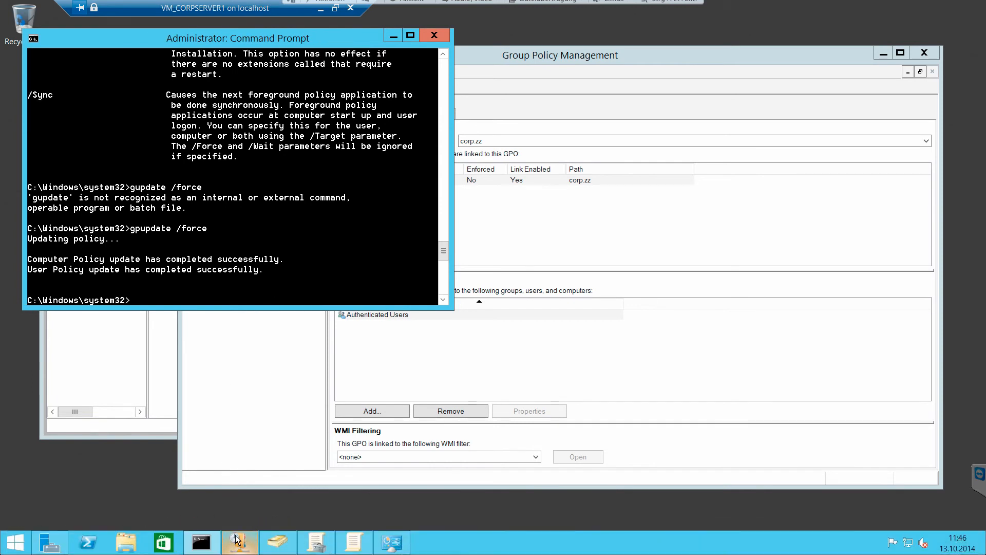
- Switch to Windows Update on the server, check its update settings, and cancel without changes
{"action": "left_click", "coordinate": [391, 543]}
{"action": "left_click", "coordinate": [234, 195]}
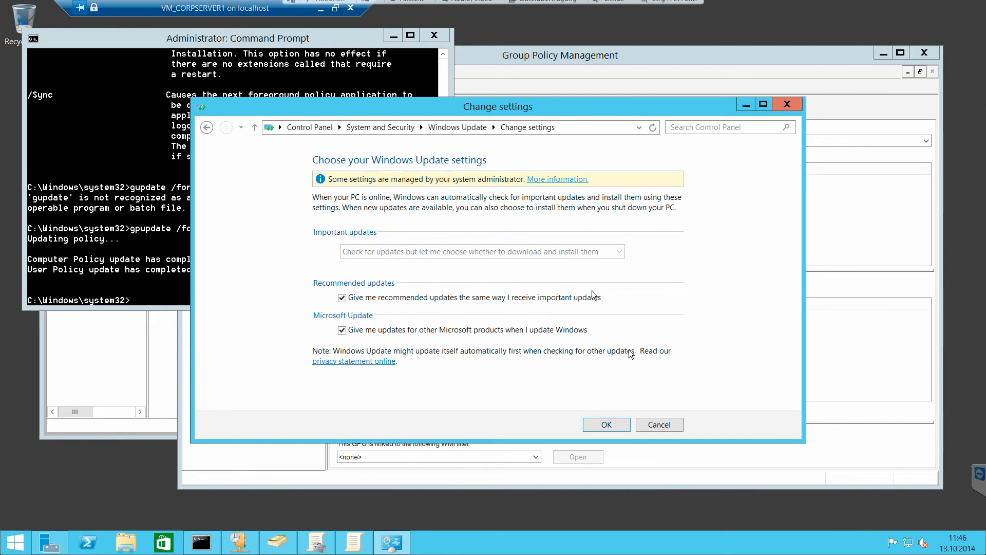
{"action": "left_click", "coordinate": [660, 424]}
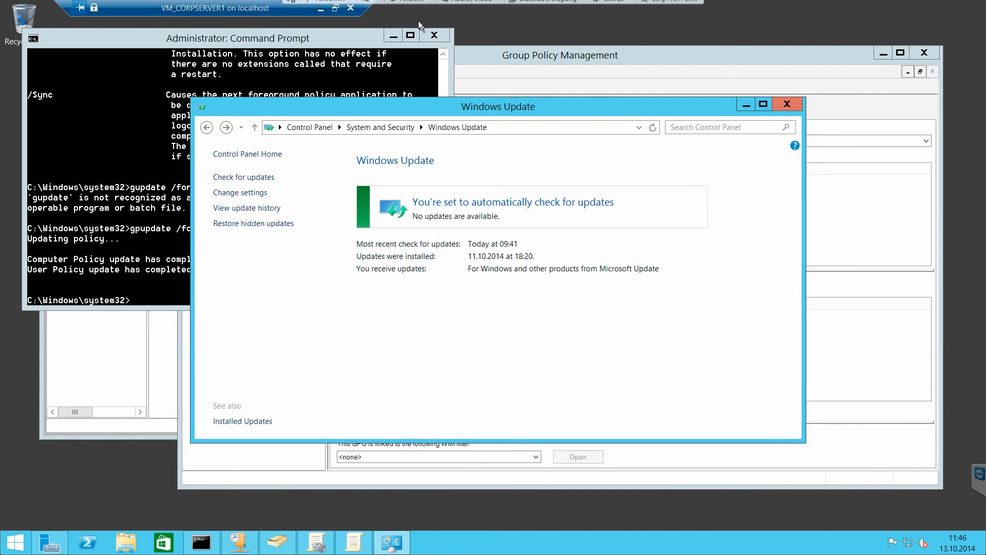
- Switch to the VM_CLIENT2 virtual machine and try to restart it from its lock screen
{"action": "left_click", "coordinate": [335, 7]}
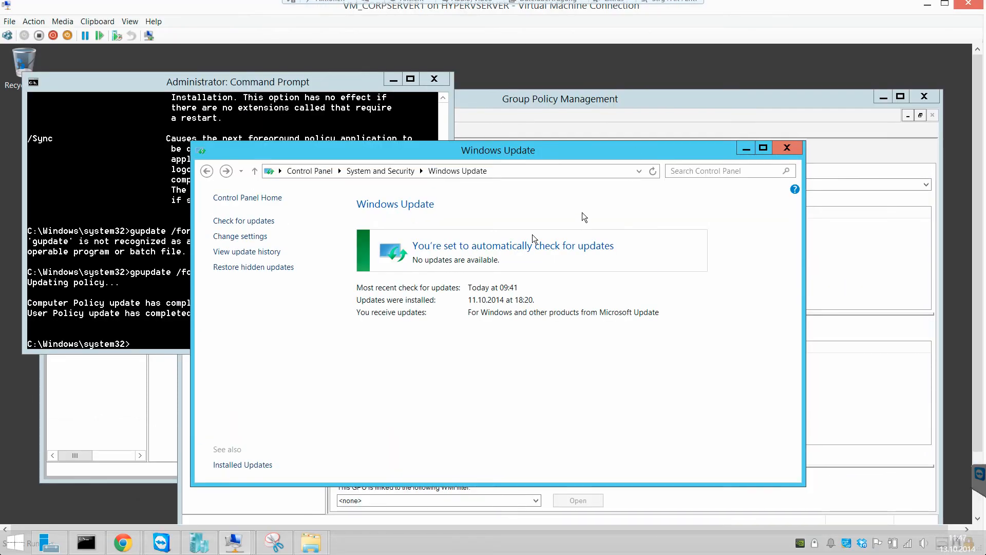
{"action": "mouse_move", "coordinate": [241, 534]}
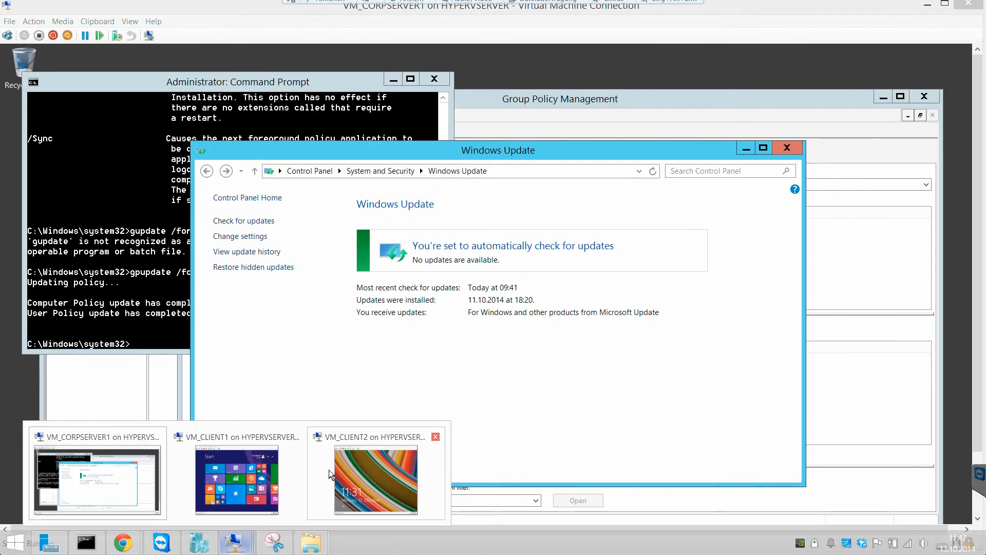
{"action": "left_click", "coordinate": [329, 474]}
{"action": "left_click", "coordinate": [533, 263]}
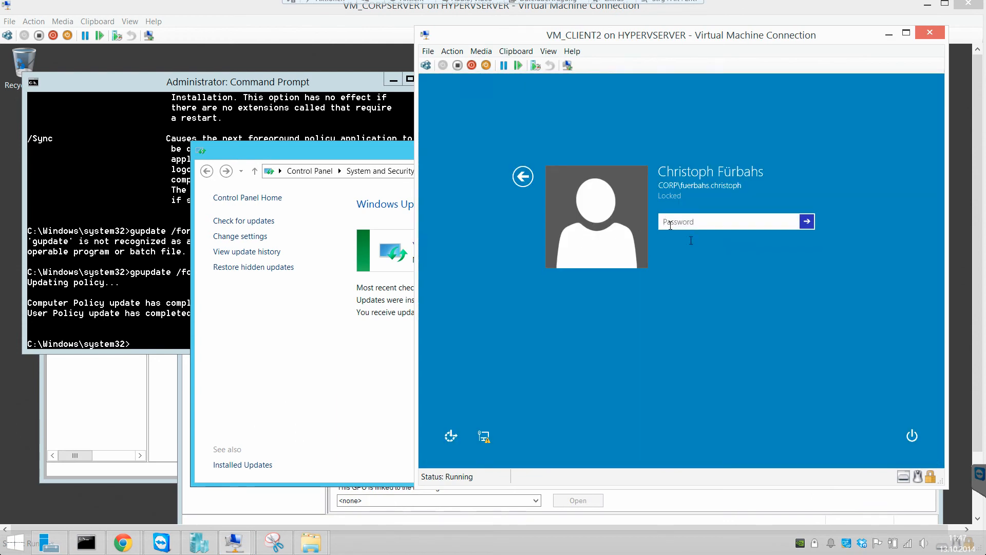
{"action": "left_click", "coordinate": [912, 436]}
{"action": "left_click", "coordinate": [910, 418]}
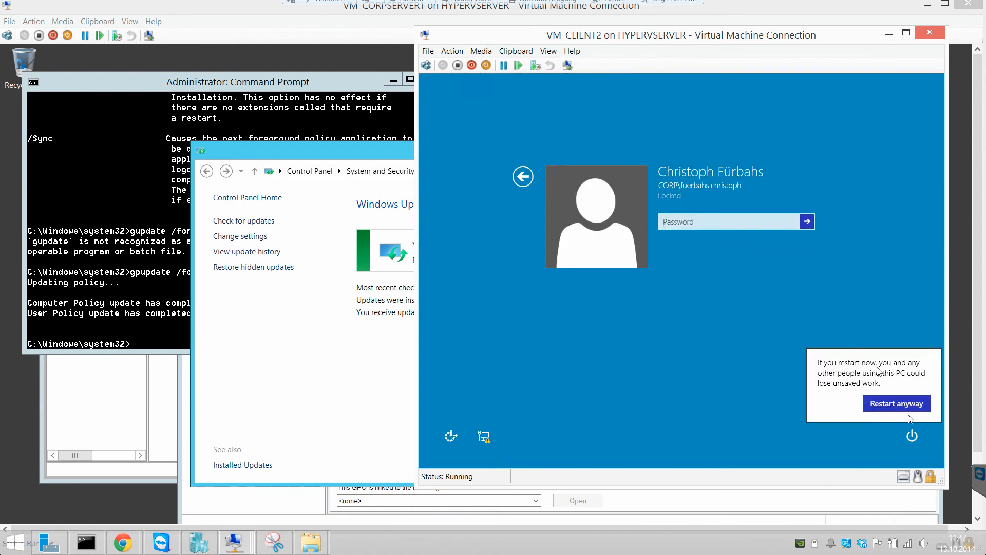
{"action": "left_click", "coordinate": [873, 406]}
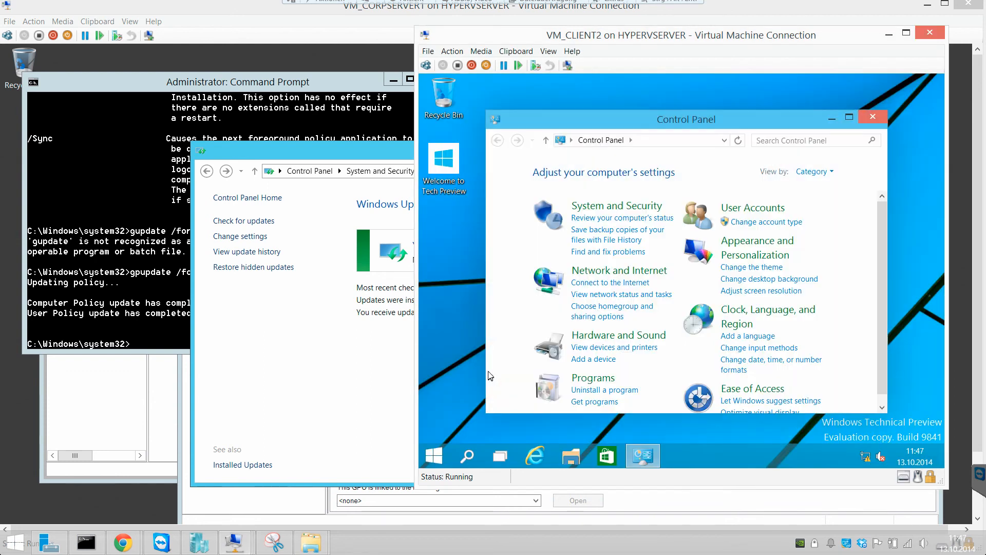
- View the Windows Update settings in VM_CLIENT2's Control Panel in a maximized window
{"action": "left_click", "coordinate": [655, 204]}
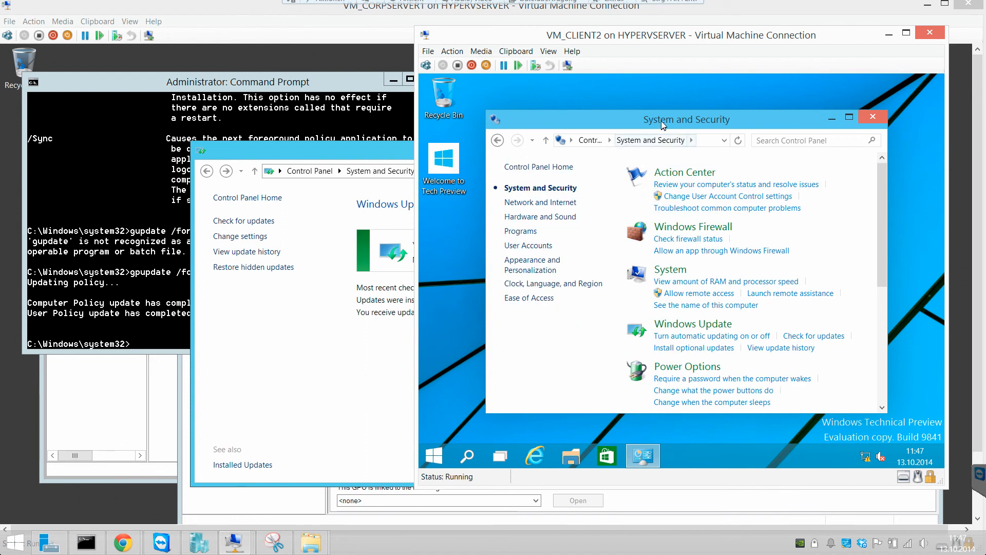
{"action": "double_click", "coordinate": [662, 122]}
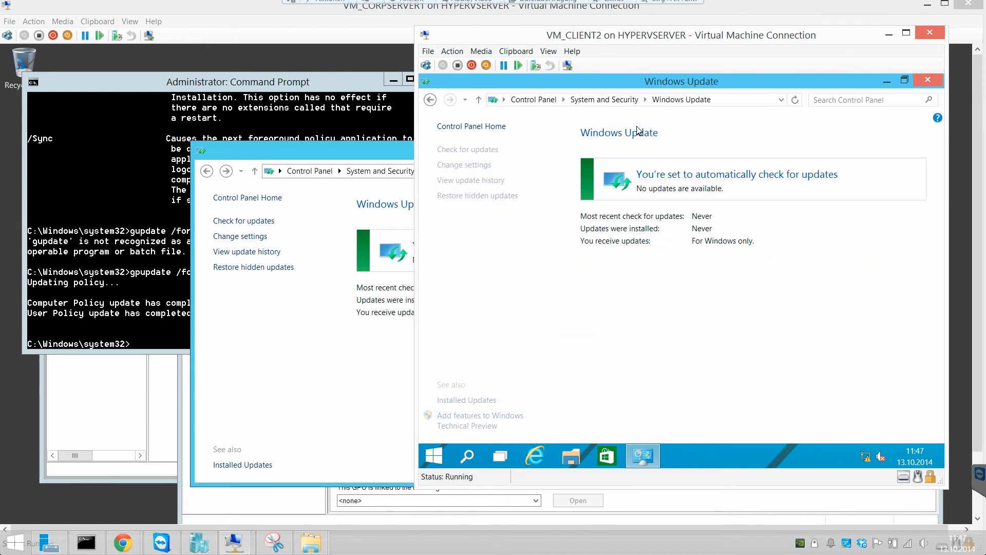
{"action": "left_click", "coordinate": [486, 165]}
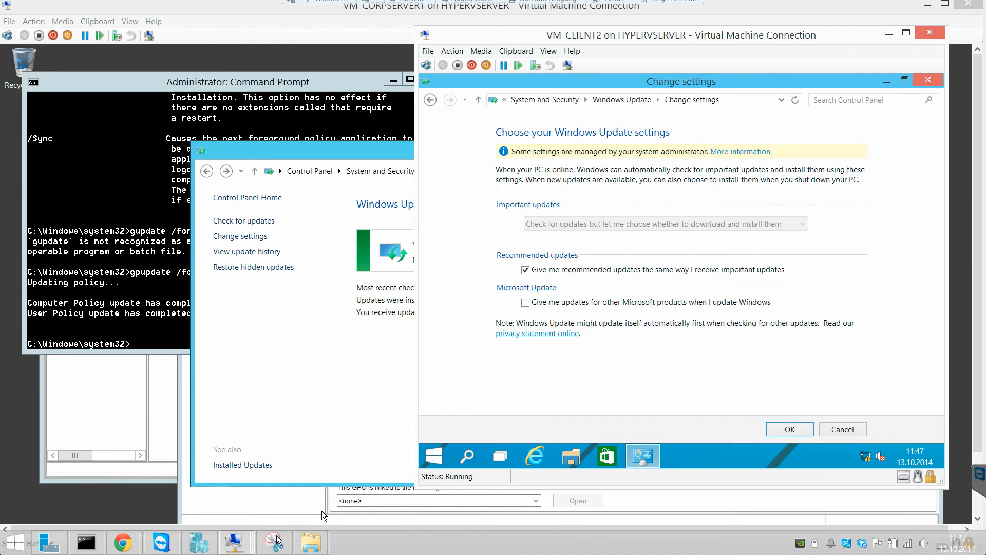
- Switch to the VM_CLIENT1 virtual machine and sign in to the locked session with the account password
{"action": "mouse_move", "coordinate": [241, 542]}
{"action": "left_click", "coordinate": [246, 473]}
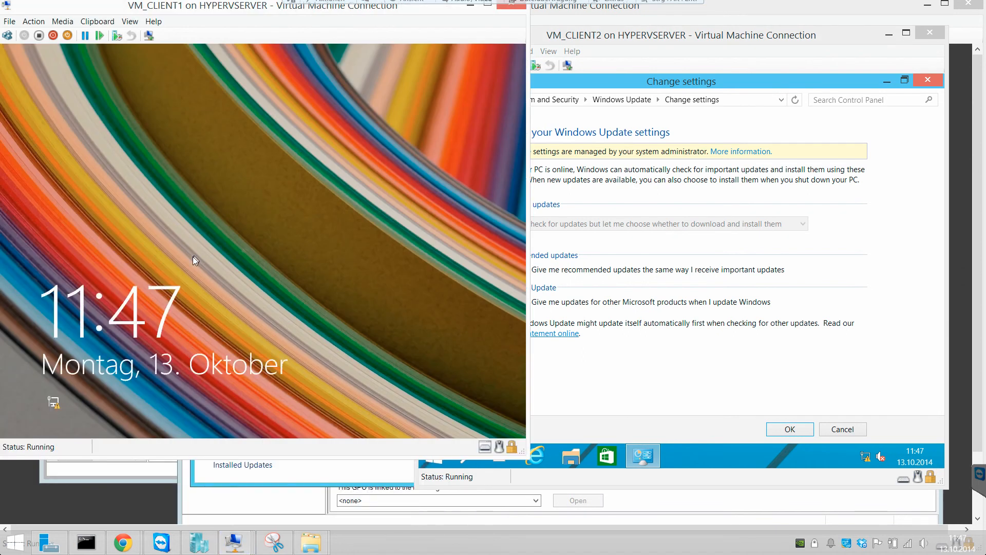
{"action": "left_click", "coordinate": [254, 246]}
{"action": "type", "text": "•••••••"}
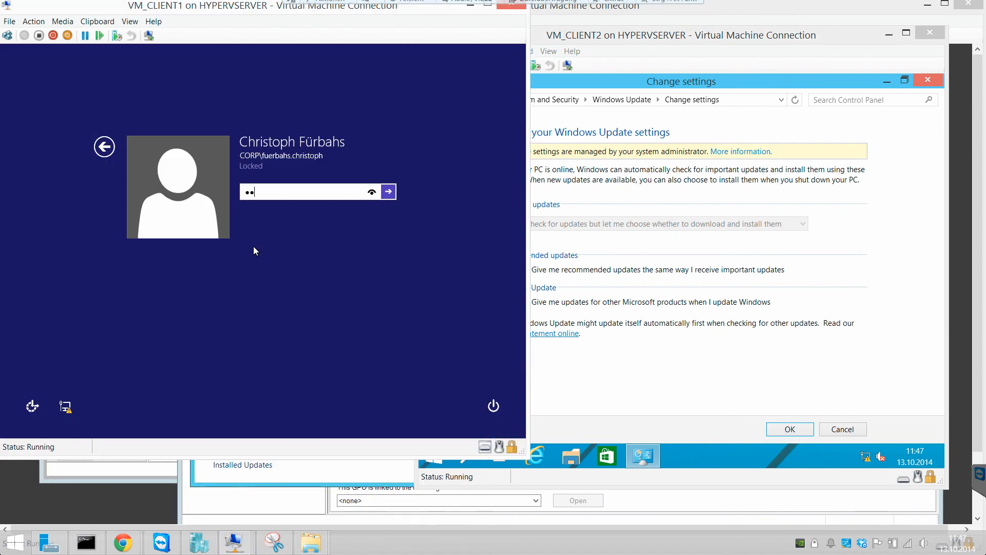
{"action": "key", "text": "Return"}
{"action": "left_click", "coordinate": [263, 206]}
{"action": "type", "text": "••••••••"}
{"action": "key", "text": "Return"}
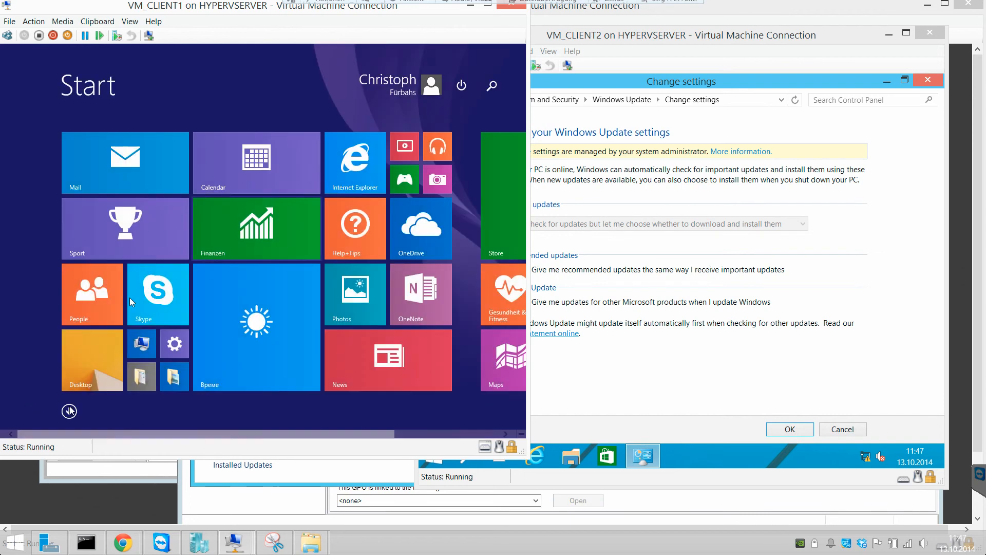
- Inspect the Windows Update settings in VM_CLIENT1's Control Panel under System and Security
{"action": "right_click", "coordinate": [2, 439]}
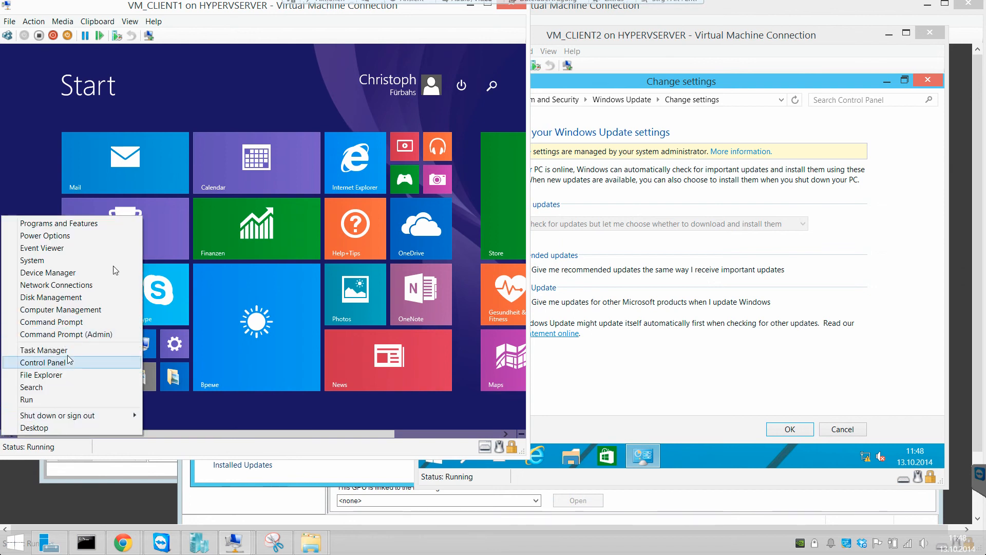
{"action": "left_click", "coordinate": [43, 362]}
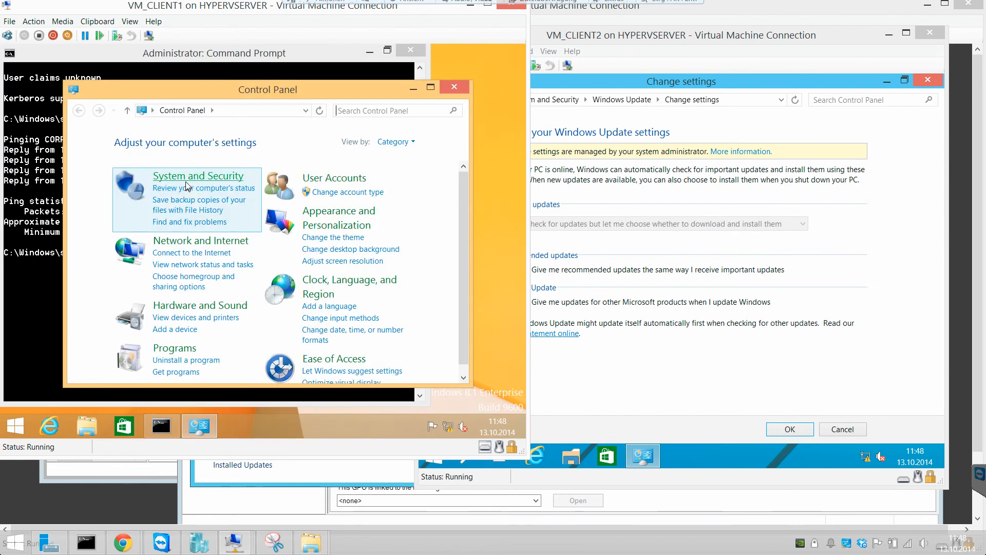
{"action": "left_click", "coordinate": [185, 180]}
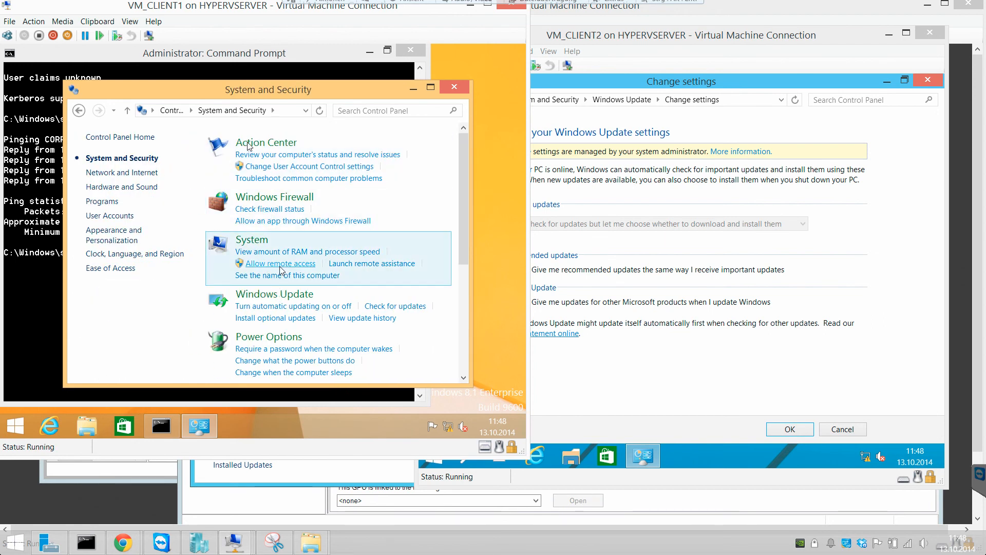
{"action": "left_click", "coordinate": [281, 294]}
{"action": "left_click", "coordinate": [140, 176]}
{"action": "left_click", "coordinate": [215, 214]}
{"action": "left_click", "coordinate": [215, 214]}
{"action": "scroll", "coordinate": [425, 368], "scroll_direction": "down", "scroll_amount": 1}
{"action": "left_click", "coordinate": [427, 369]}
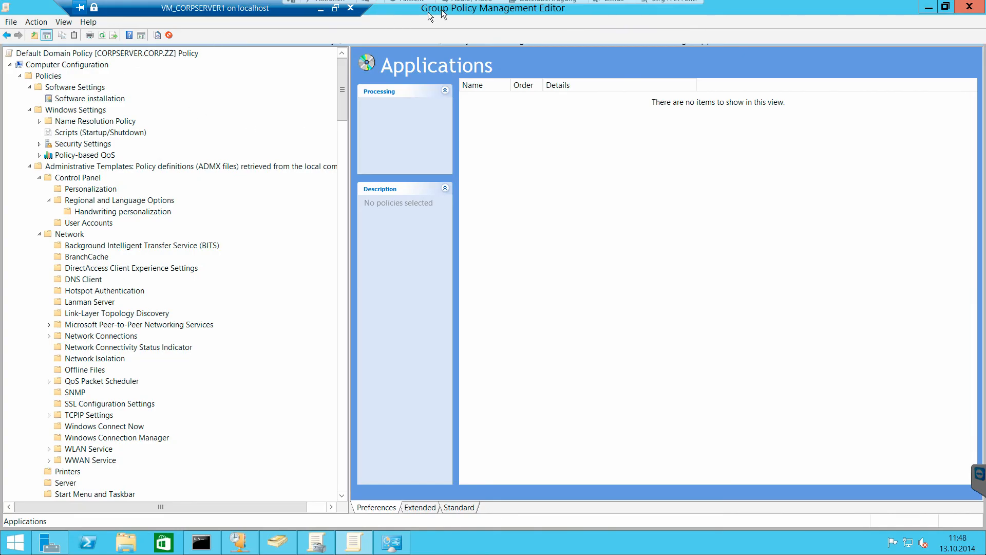
- Close the Group Policy Management Editor on the server and maximize the Group Policy Management window
{"action": "left_click", "coordinate": [12, 22]}
{"action": "left_click", "coordinate": [27, 51]}
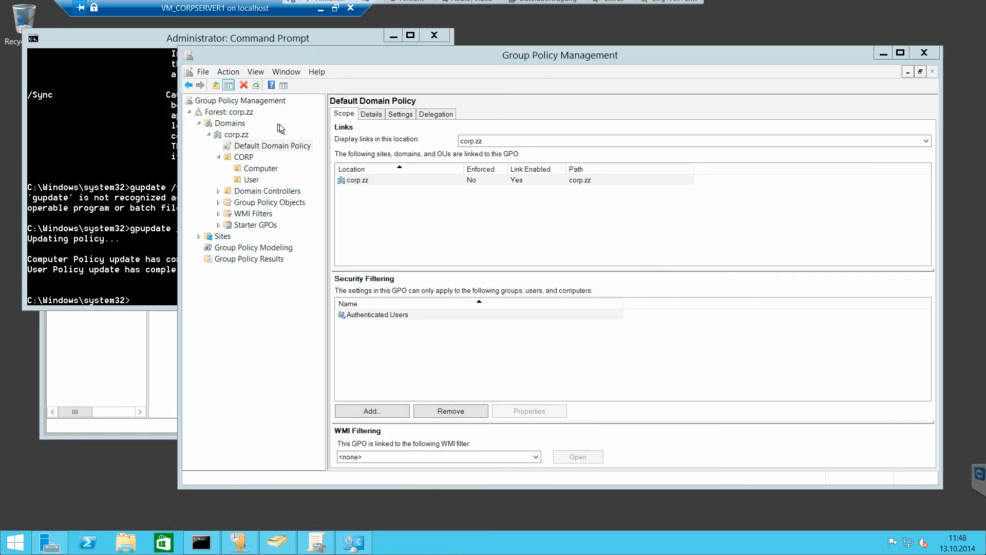
{"action": "double_click", "coordinate": [445, 61]}
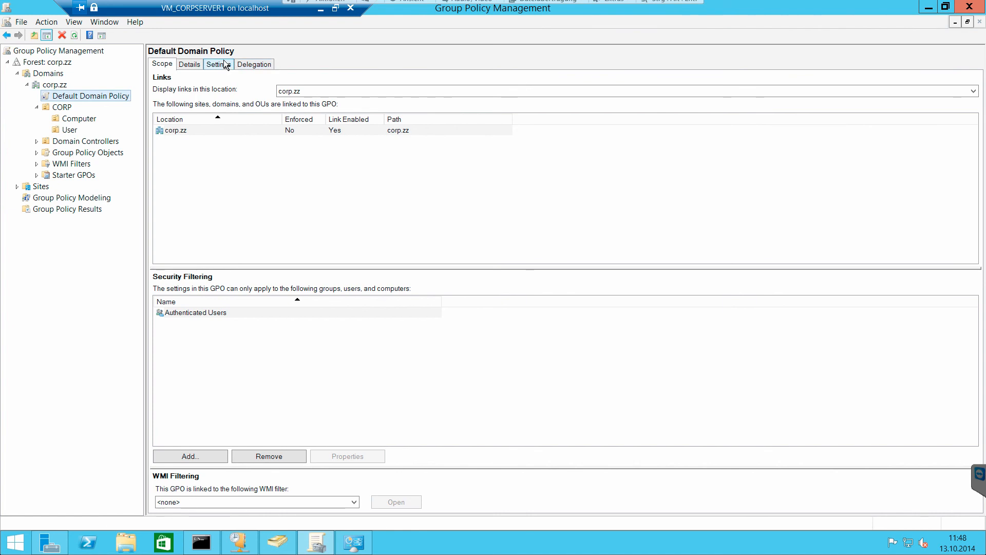
- View the Default Domain Policy's details and highlight its modification date
{"action": "left_click", "coordinate": [190, 65]}
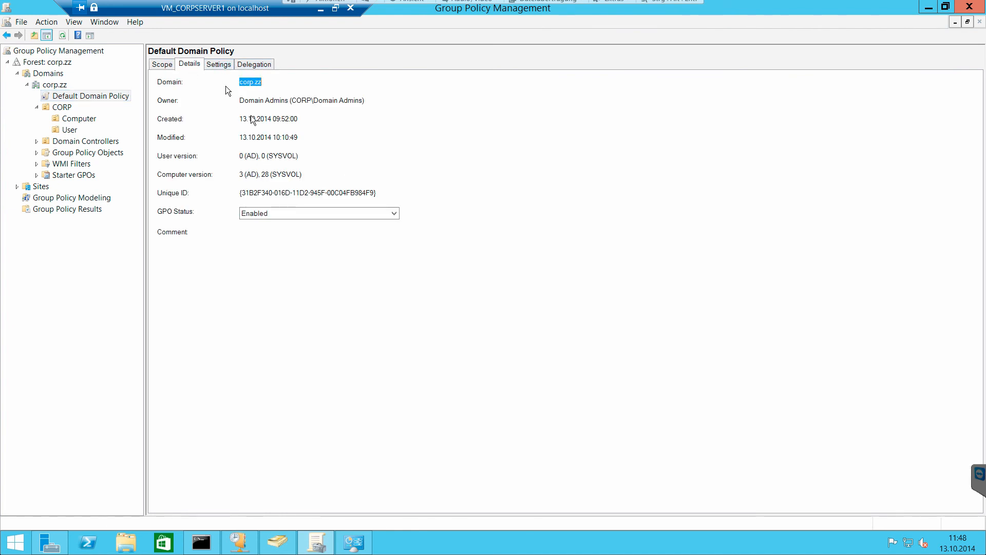
{"action": "left_click", "coordinate": [253, 84]}
{"action": "left_click_drag", "start_coordinate": [241, 137], "coordinate": [310, 140]}
{"action": "left_click", "coordinate": [310, 137]}
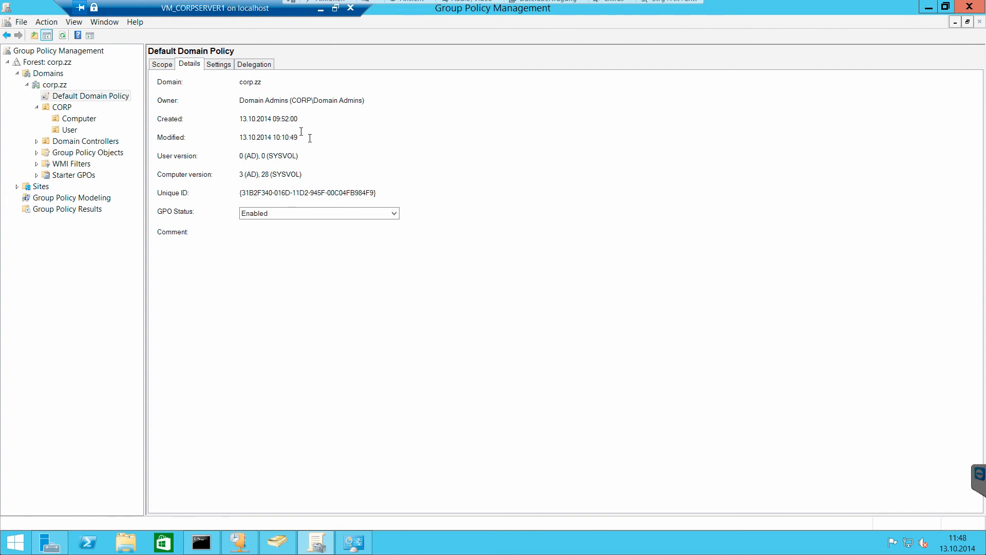
- Examine the Password, Account Lockout and Kerberos policies in the Default Domain Policy's settings report
{"action": "left_click", "coordinate": [227, 66]}
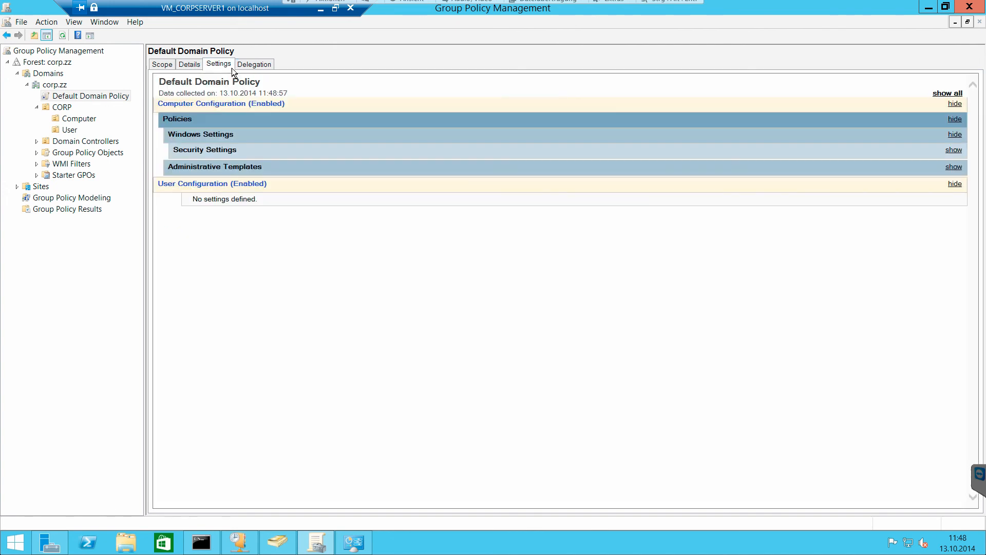
{"action": "left_click", "coordinate": [227, 167]}
{"action": "left_click", "coordinate": [236, 151]}
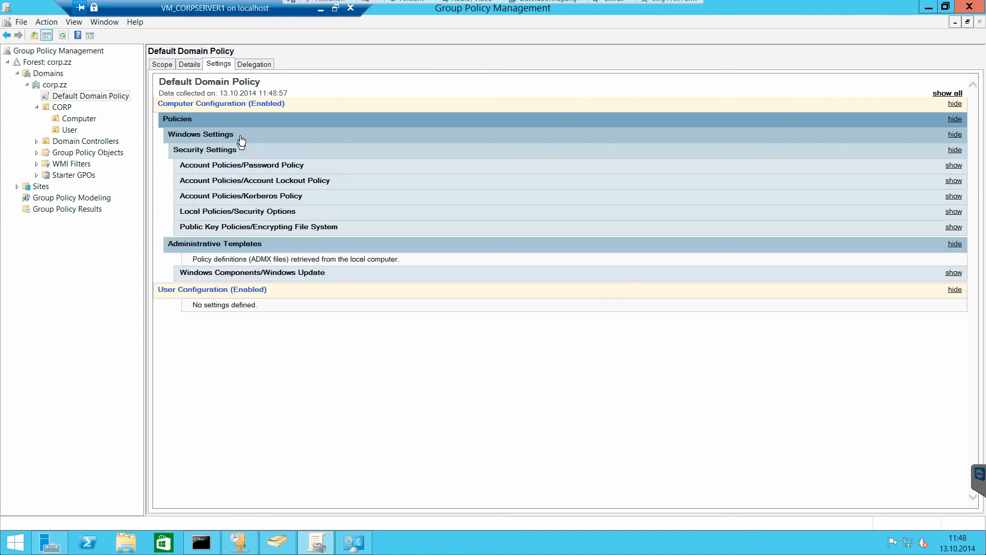
{"action": "left_click", "coordinate": [262, 166]}
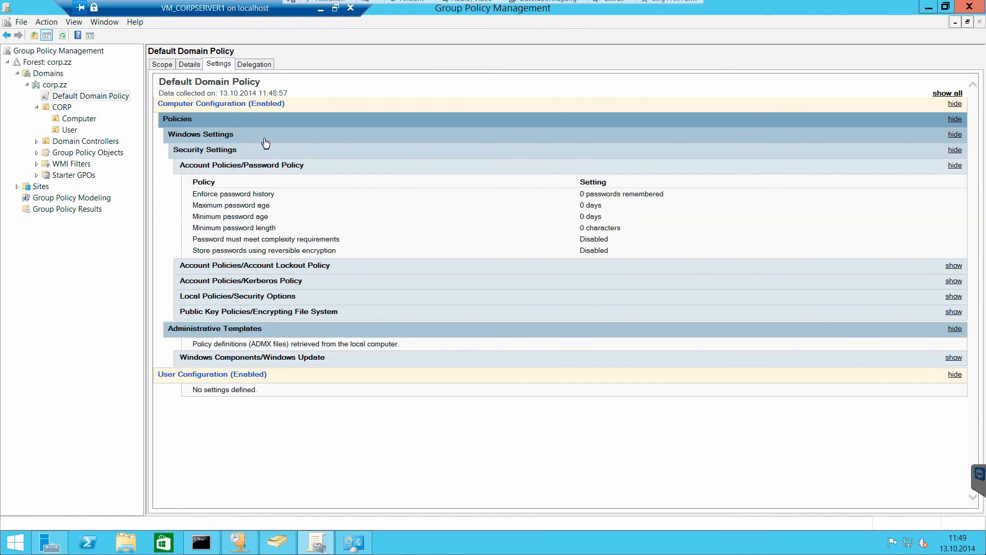
{"action": "left_click", "coordinate": [264, 149]}
{"action": "left_click", "coordinate": [289, 152]}
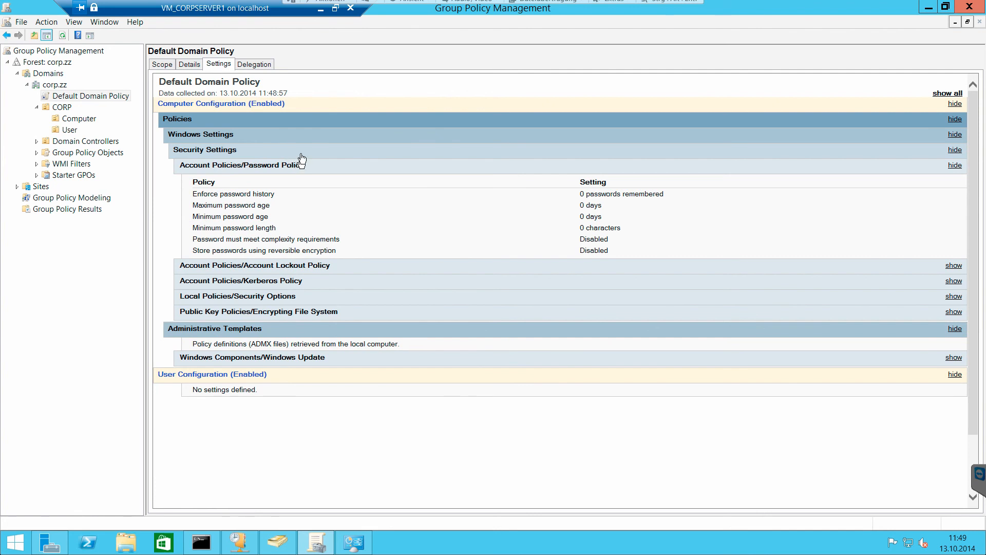
{"action": "left_click", "coordinate": [305, 152]}
{"action": "left_click", "coordinate": [341, 156]}
{"action": "left_click", "coordinate": [551, 268]}
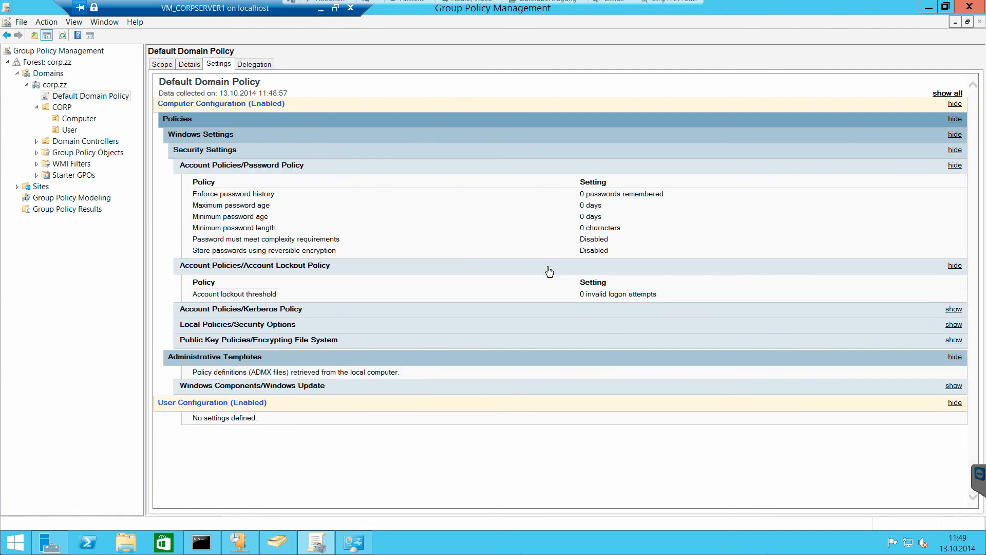
{"action": "left_click", "coordinate": [554, 316]}
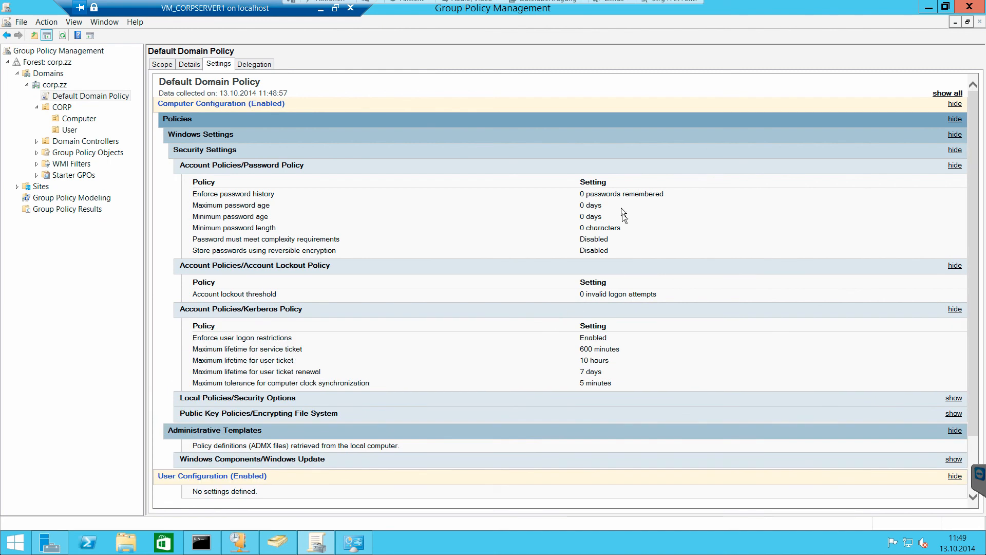
- Expand Encrypting File System, the Network Access and Network Security options, and Windows Update in the settings report
{"action": "scroll", "coordinate": [598, 356], "scroll_direction": "down", "scroll_amount": 2}
{"action": "left_click", "coordinate": [557, 345]}
{"action": "scroll", "coordinate": [559, 337], "scroll_direction": "up", "scroll_amount": 1}
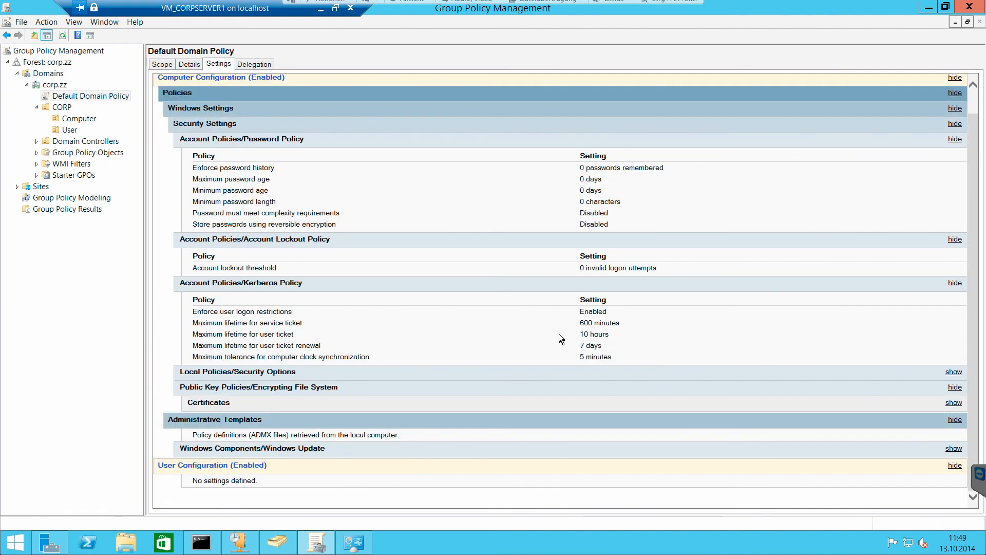
{"action": "left_click", "coordinate": [548, 379]}
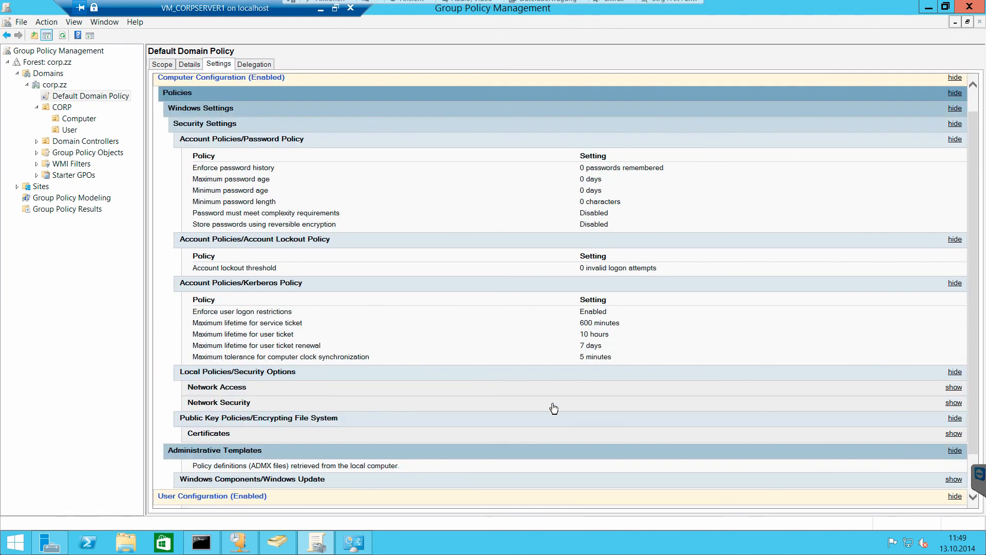
{"action": "left_click", "coordinate": [554, 400]}
{"action": "left_click", "coordinate": [556, 388]}
{"action": "scroll", "coordinate": [556, 389], "scroll_direction": "down", "scroll_amount": 2}
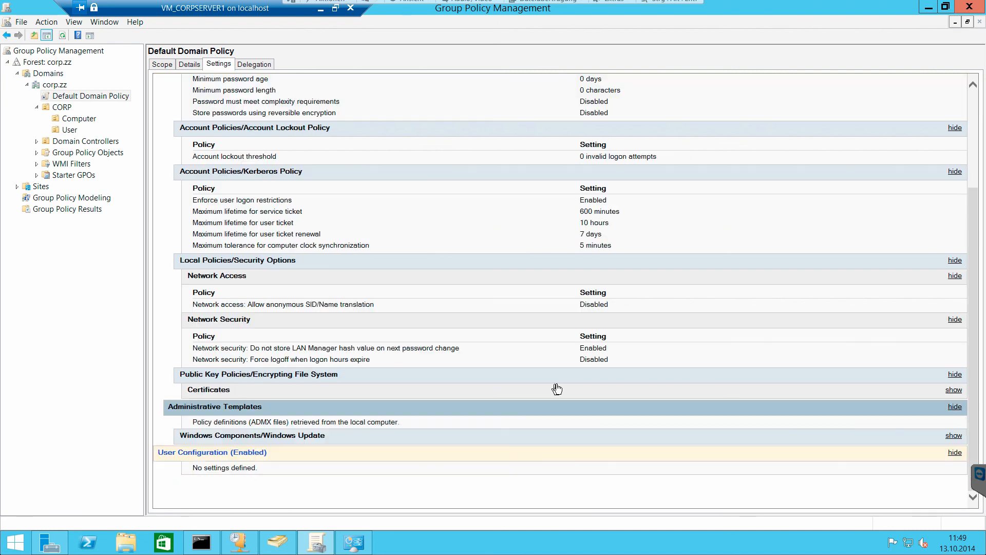
{"action": "left_click", "coordinate": [479, 434]}
{"action": "scroll", "coordinate": [511, 460], "scroll_direction": "down", "scroll_amount": 3}
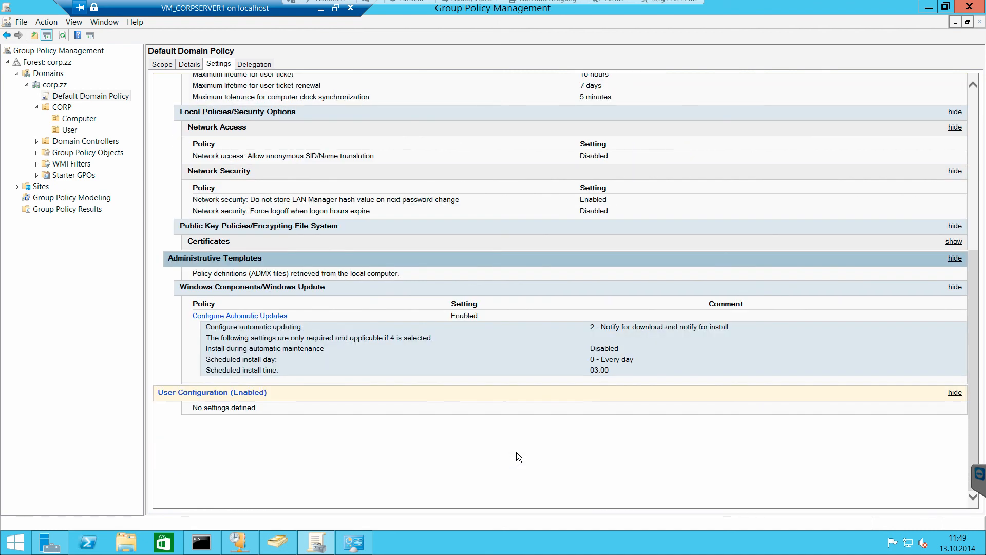
- View the Default Domain Policy's delegation permissions and return to its scope
{"action": "left_click", "coordinate": [263, 66]}
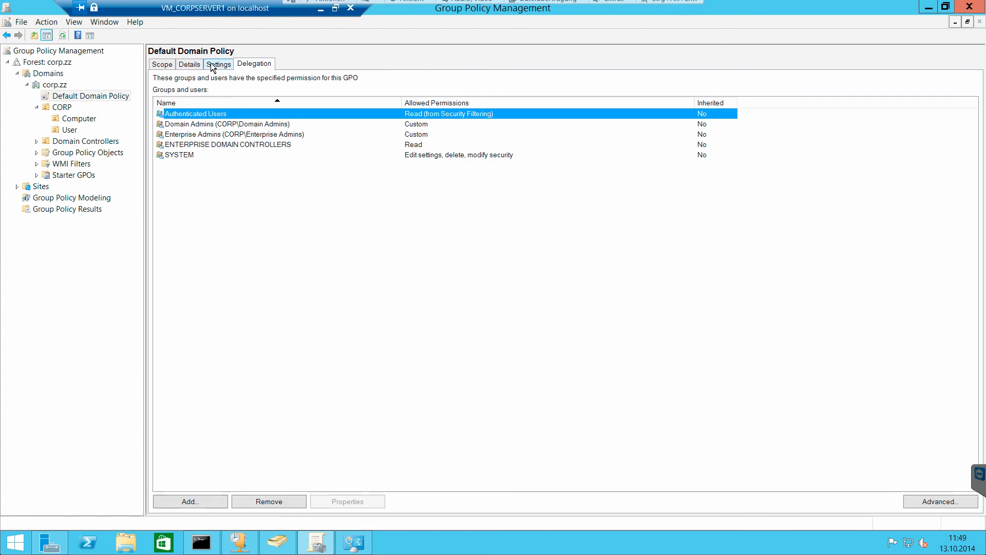
{"action": "left_click", "coordinate": [156, 66]}
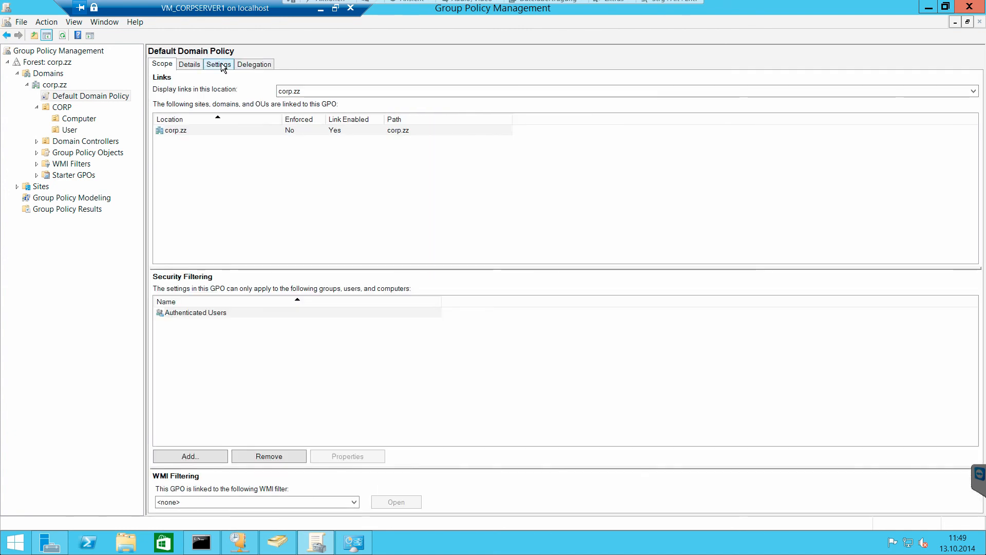
{"action": "right_click", "coordinate": [103, 96]}
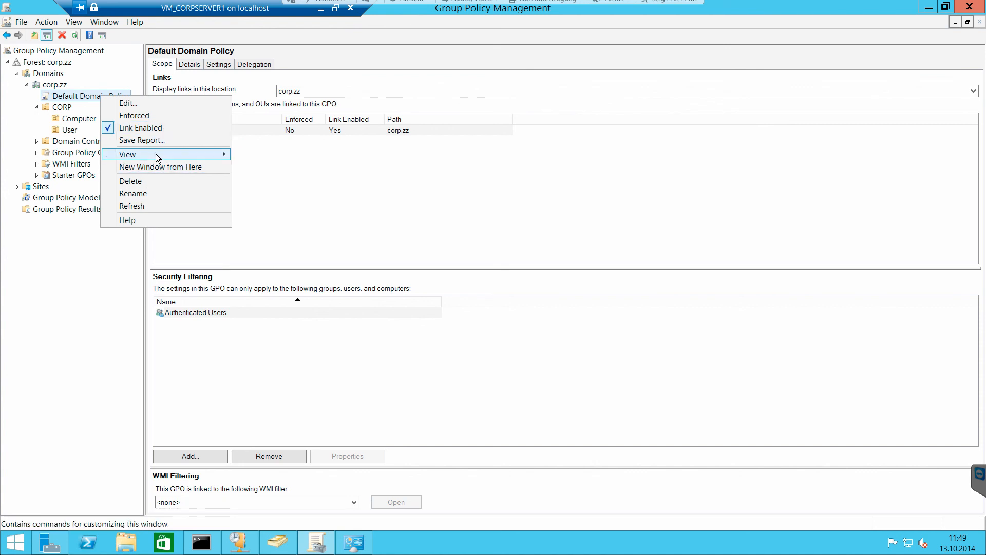
{"action": "mouse_move", "coordinate": [156, 154]}
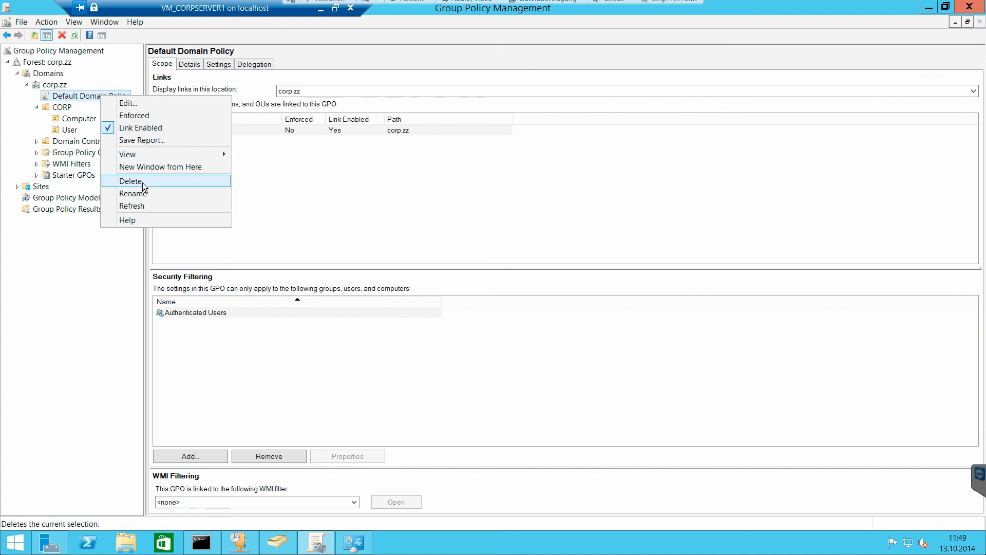
{"action": "left_click", "coordinate": [271, 170]}
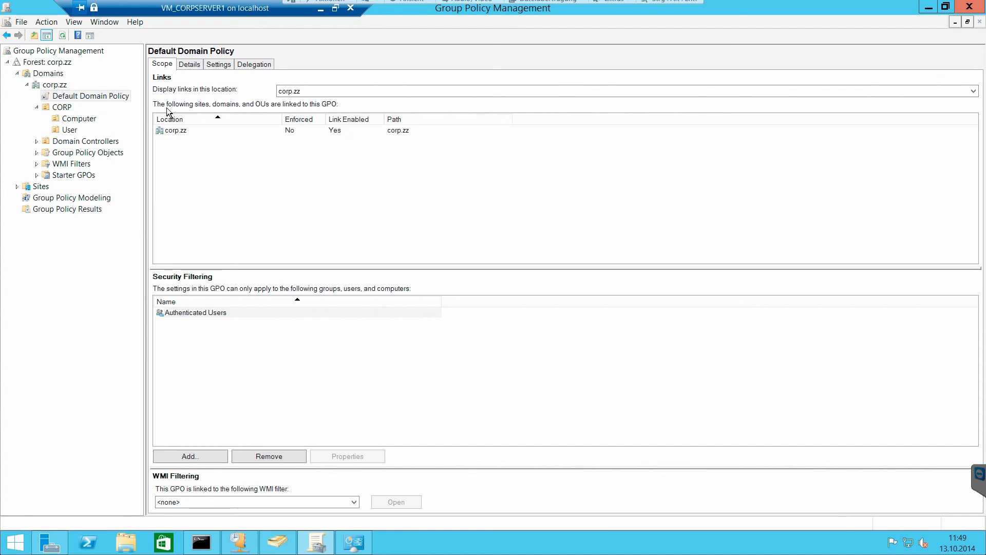
- View the GPOs linked to Domain Controllers and the corp.zz domain status, and return to the Default Domain Policy's scope
{"action": "left_click", "coordinate": [83, 142]}
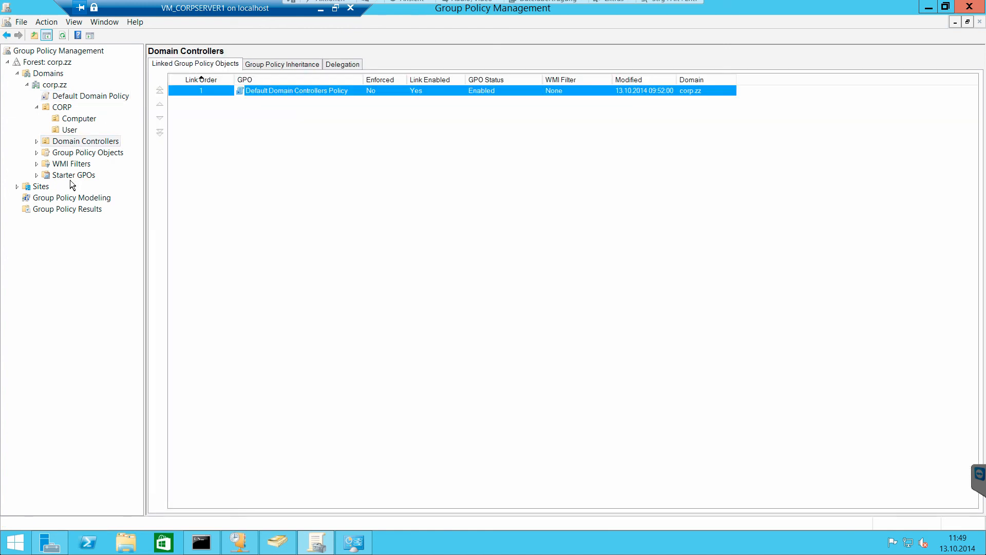
{"action": "left_click", "coordinate": [53, 96]}
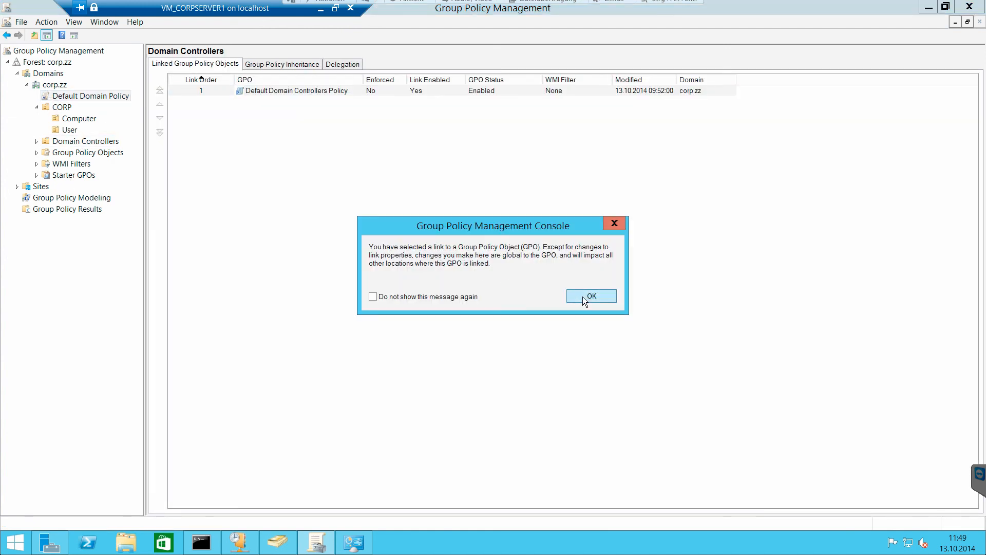
{"action": "left_click", "coordinate": [582, 297]}
{"action": "left_click", "coordinate": [60, 88]}
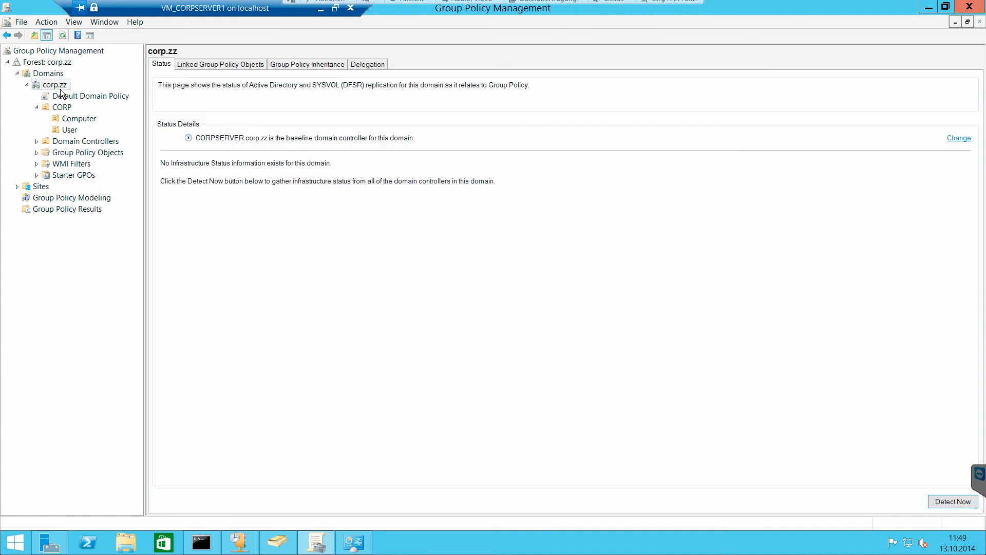
{"action": "left_click", "coordinate": [60, 95]}
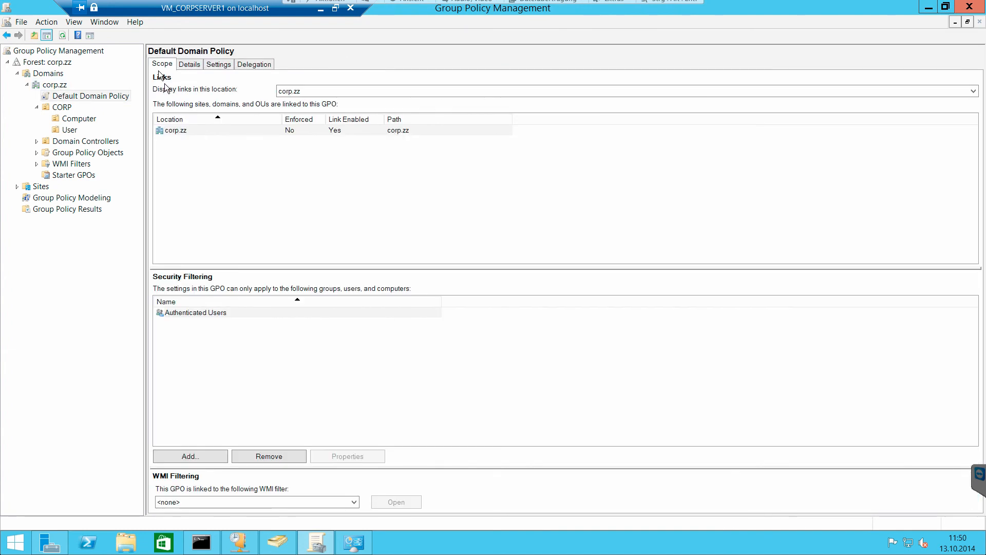
- Check the Enforced and Link Enabled states of the corp.zz link in the Default Domain Policy's scope
{"action": "left_click", "coordinate": [184, 133]}
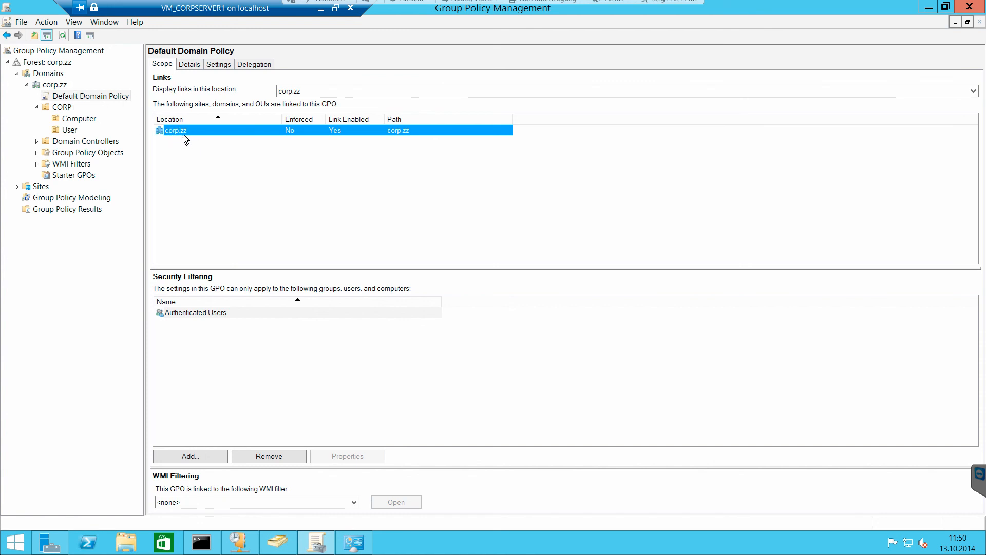
{"action": "right_click", "coordinate": [336, 133]}
{"action": "left_click", "coordinate": [311, 172]}
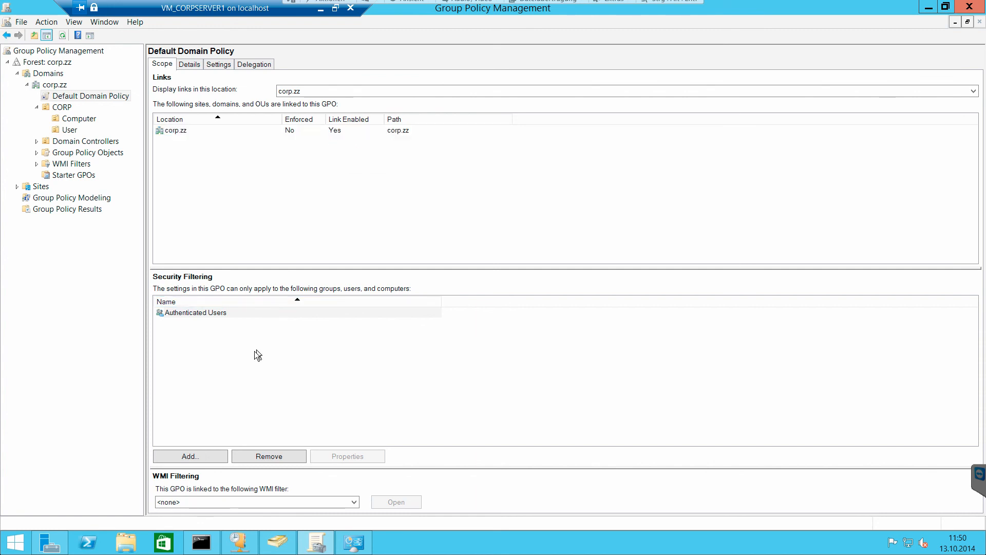